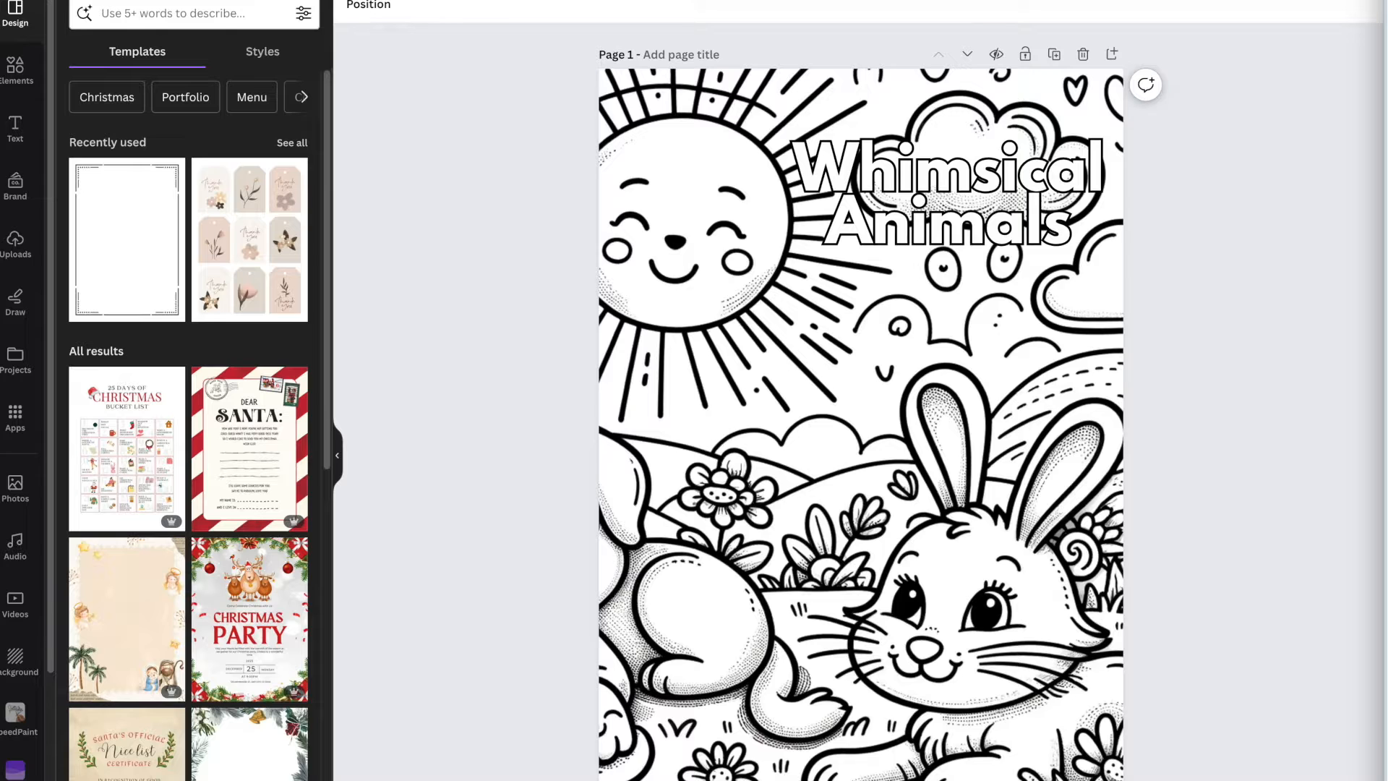
{"action": "scroll", "coordinate": [781, 683], "scroll_direction": "down", "scroll_amount": 5}
{"action": "scroll", "coordinate": [780, 683], "scroll_direction": "up", "scroll_amount": 5}
{"action": "scroll", "coordinate": [781, 683], "scroll_direction": "down", "scroll_amount": 5}
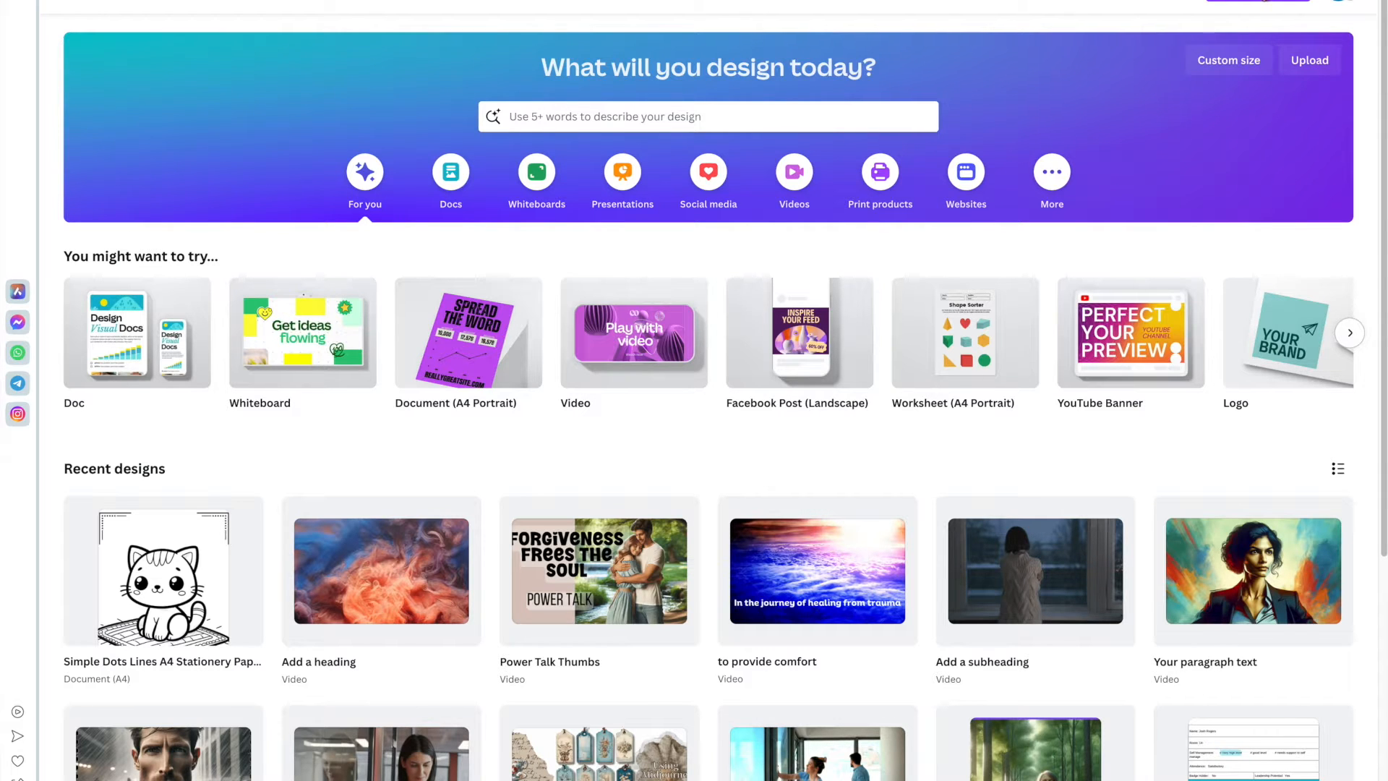
Create a new blank A4 document design.
{"action": "left_click", "coordinate": [1214, 4]}
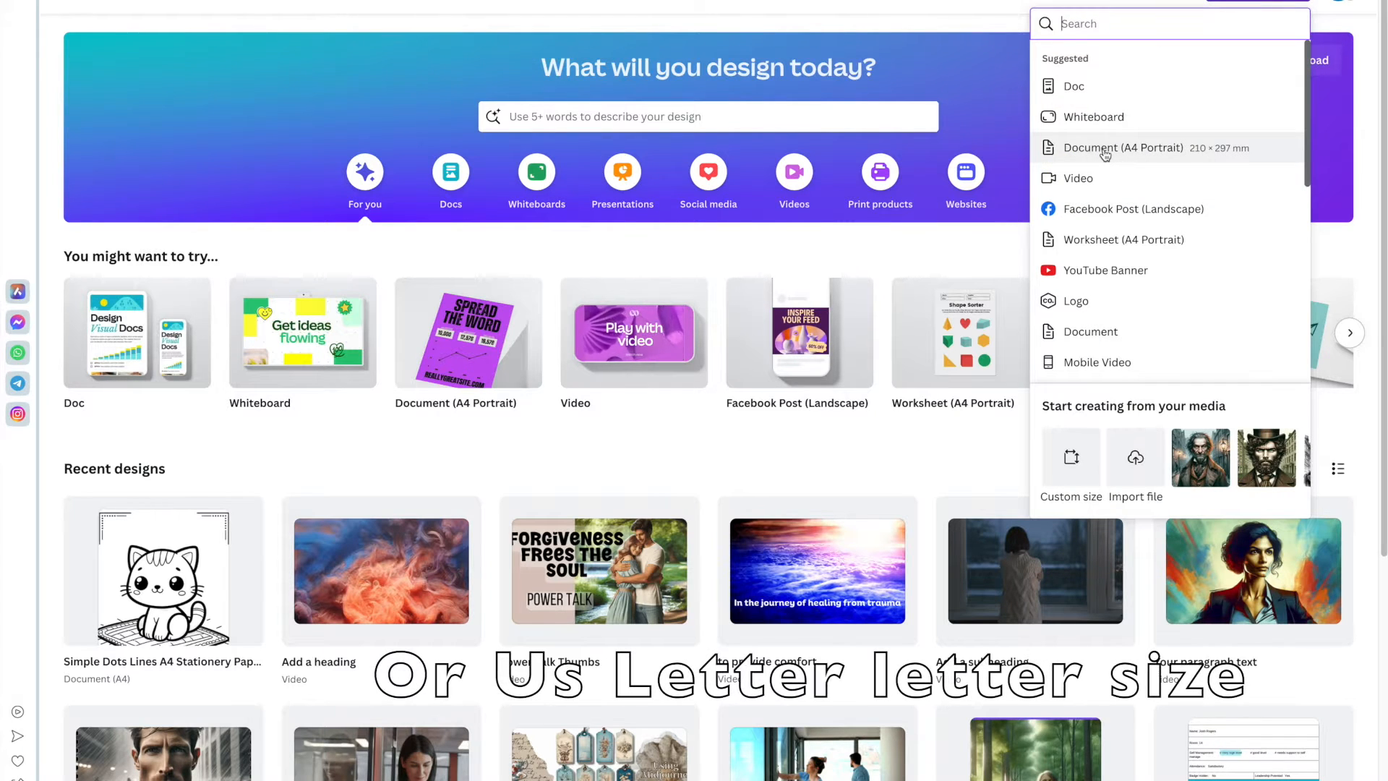
{"action": "type", "text": "A4"}
{"action": "left_click", "coordinate": [1108, 65]}
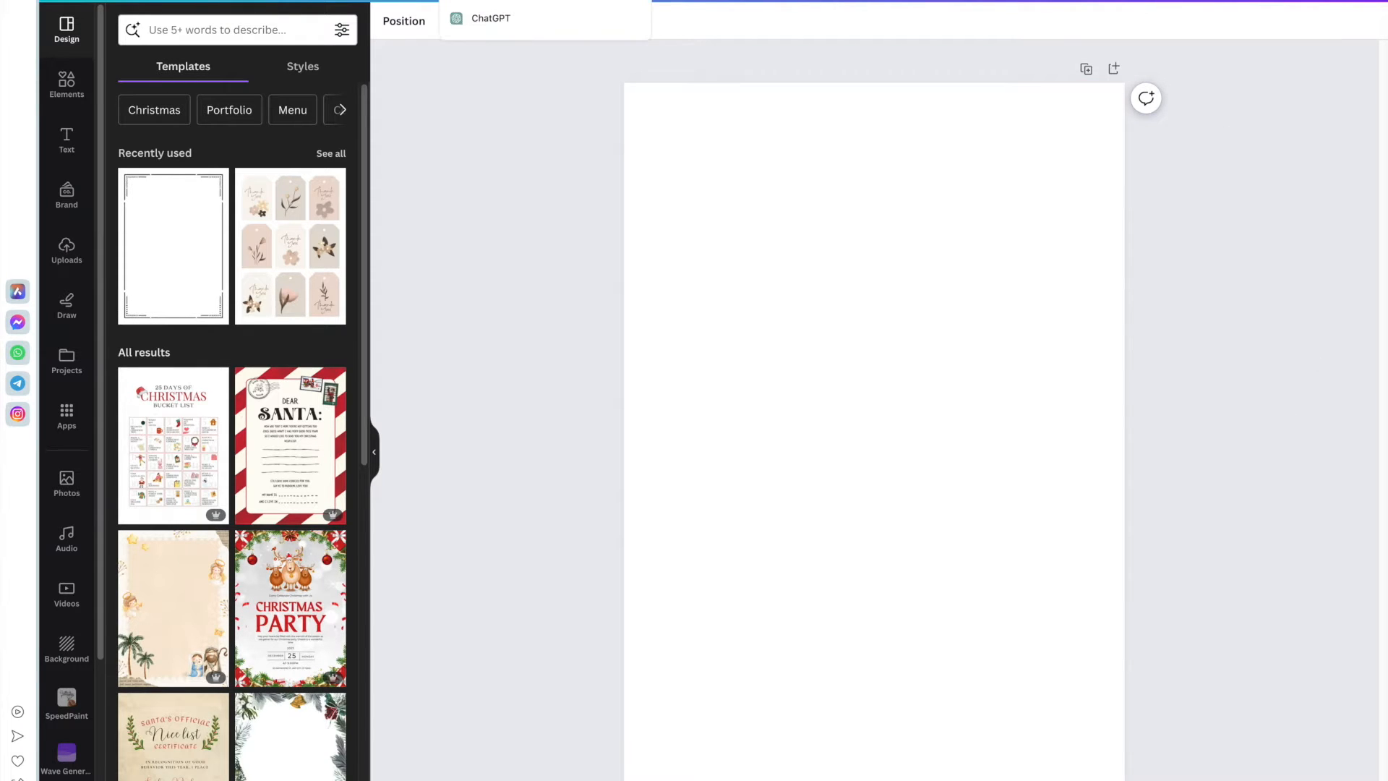
Switch to ChatGPT and open the Coloring Book Hero GPT from the list of available GPTs.
{"action": "left_click", "coordinate": [496, 0]}
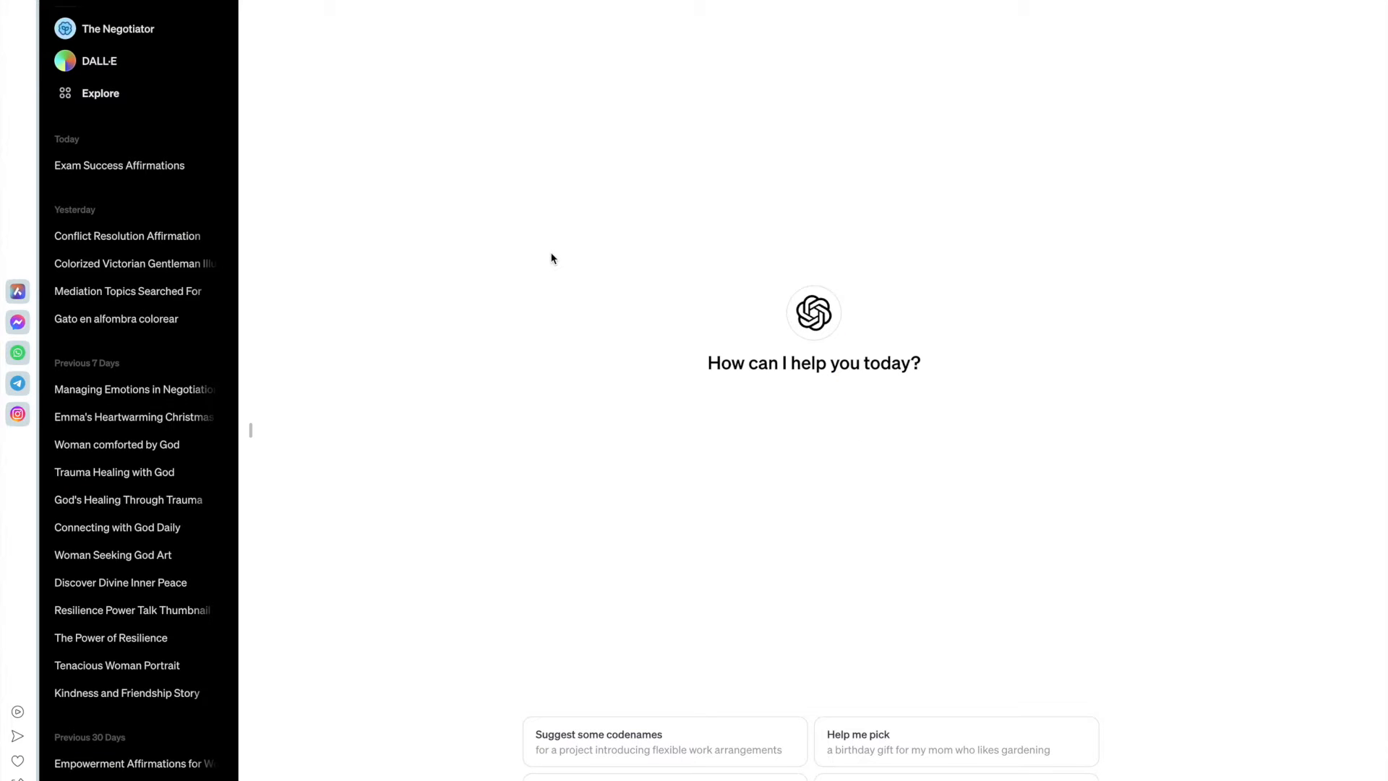
{"action": "left_click", "coordinate": [85, 109]}
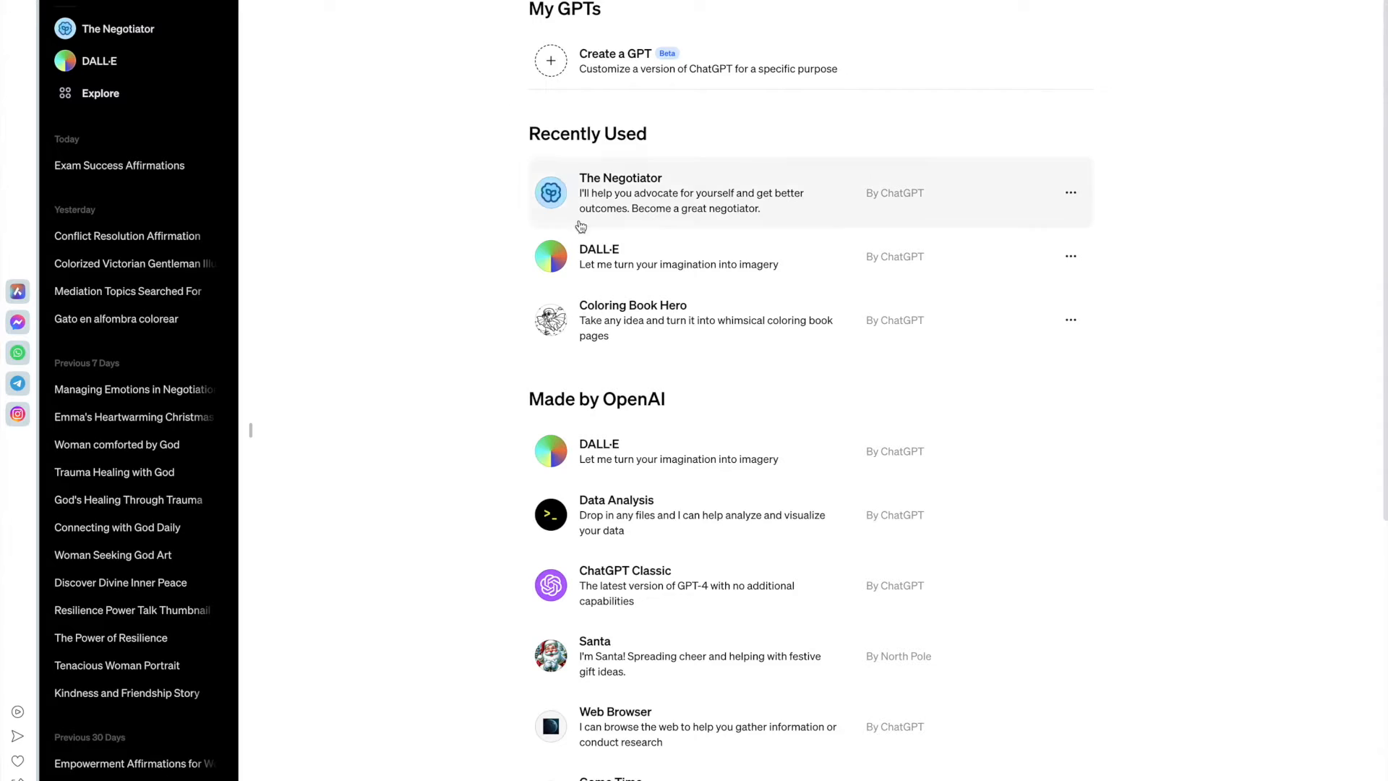
{"action": "scroll", "coordinate": [639, 319], "scroll_direction": "down", "scroll_amount": 5}
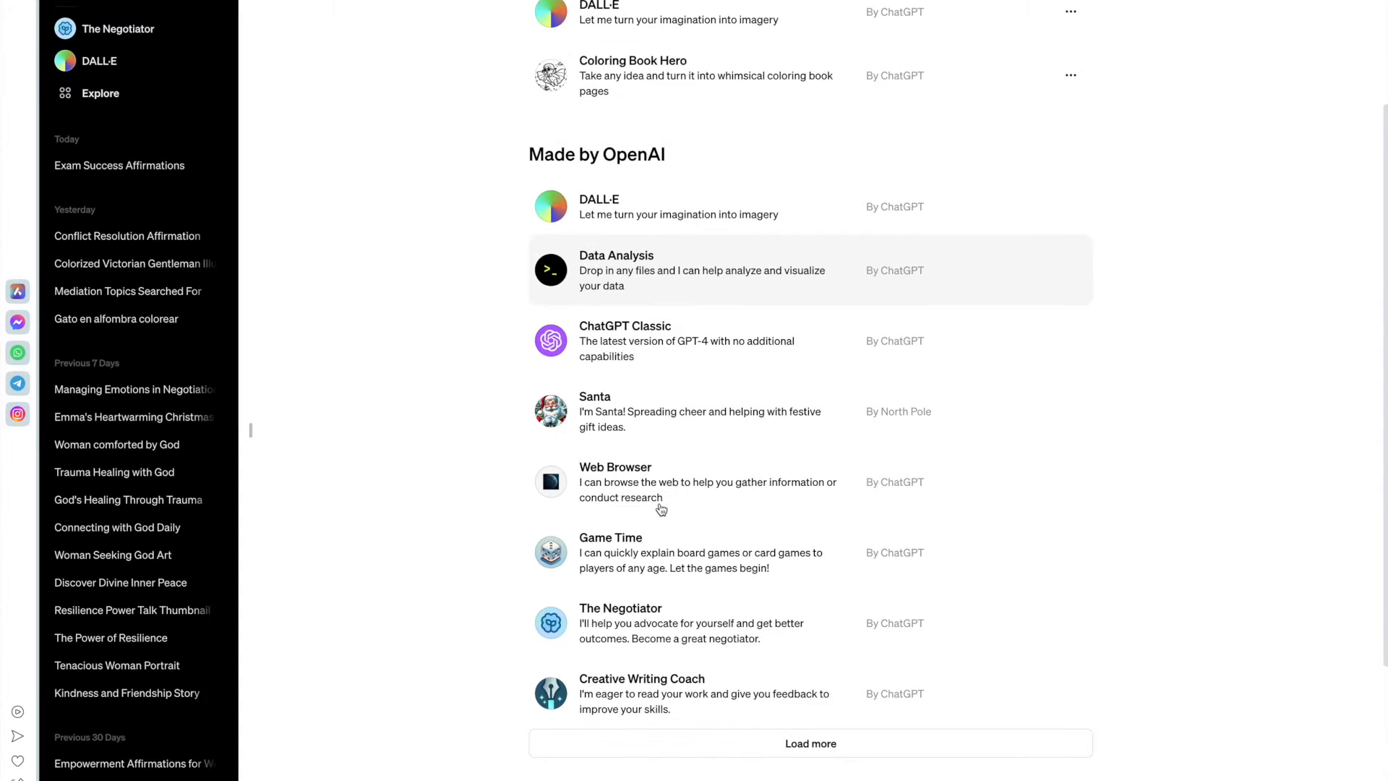
{"action": "left_click", "coordinate": [749, 643]}
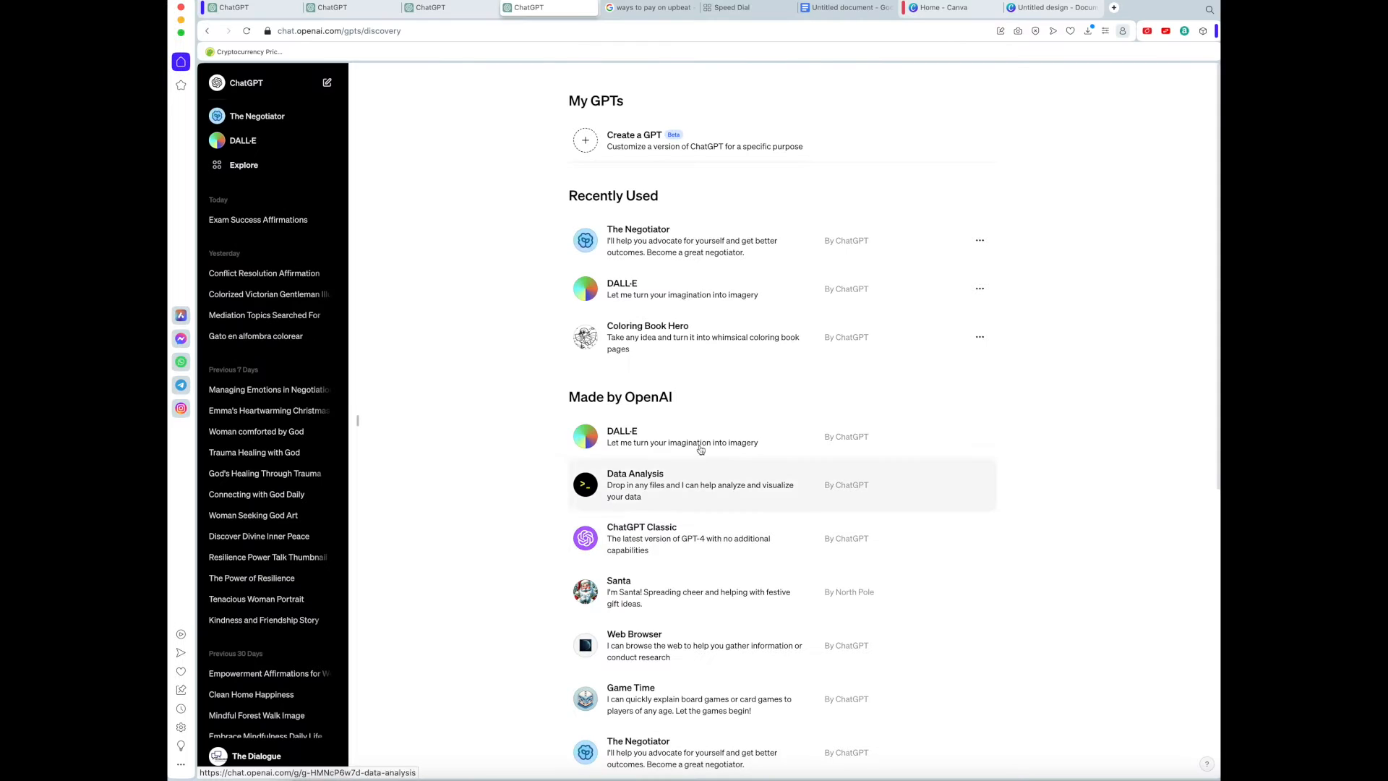
{"action": "left_click", "coordinate": [621, 341]}
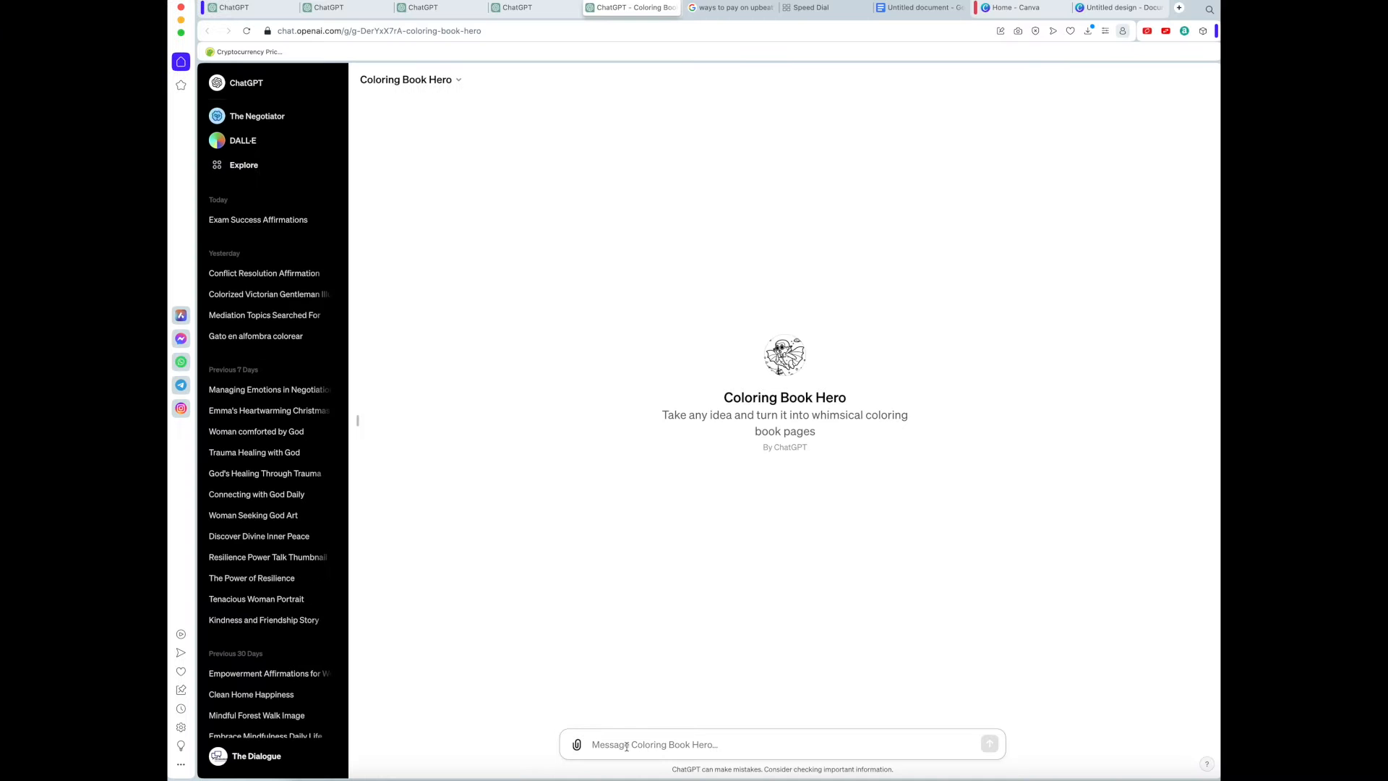
Send the prompt "Create a whimsical coloring page of animals lazing about in the sun.".
{"action": "type", "text": "Create a whi"}
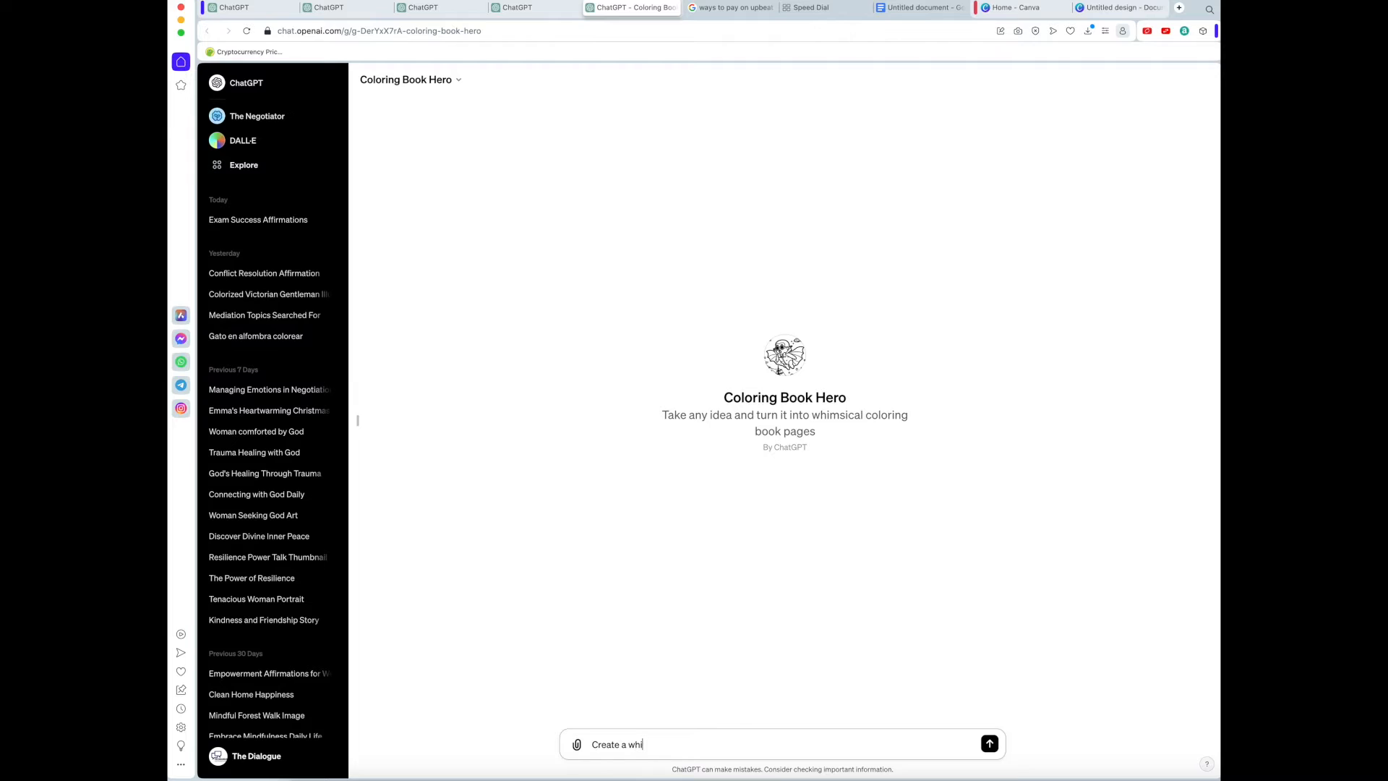
{"action": "type", "text": "msical coloring page of animals lazing about in the sun."}
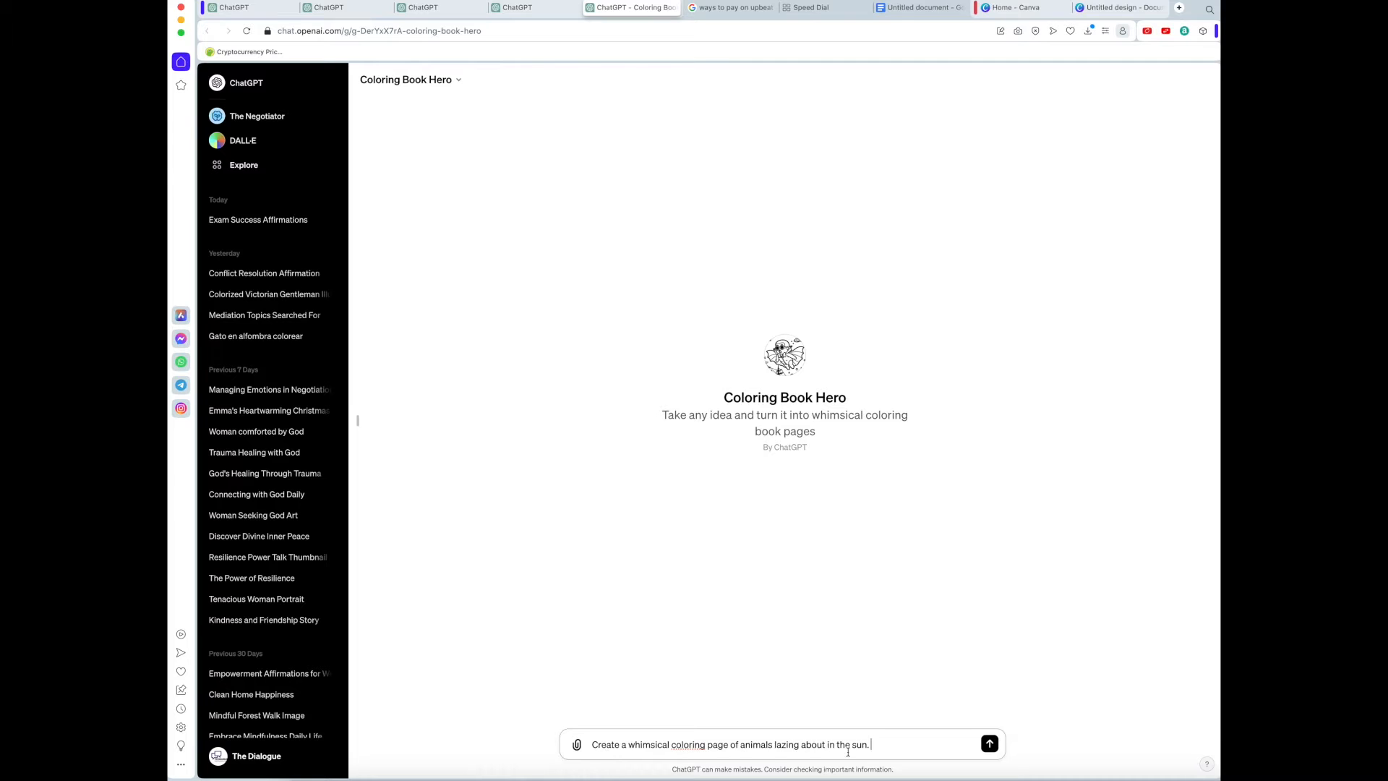
{"action": "left_click", "coordinate": [989, 744]}
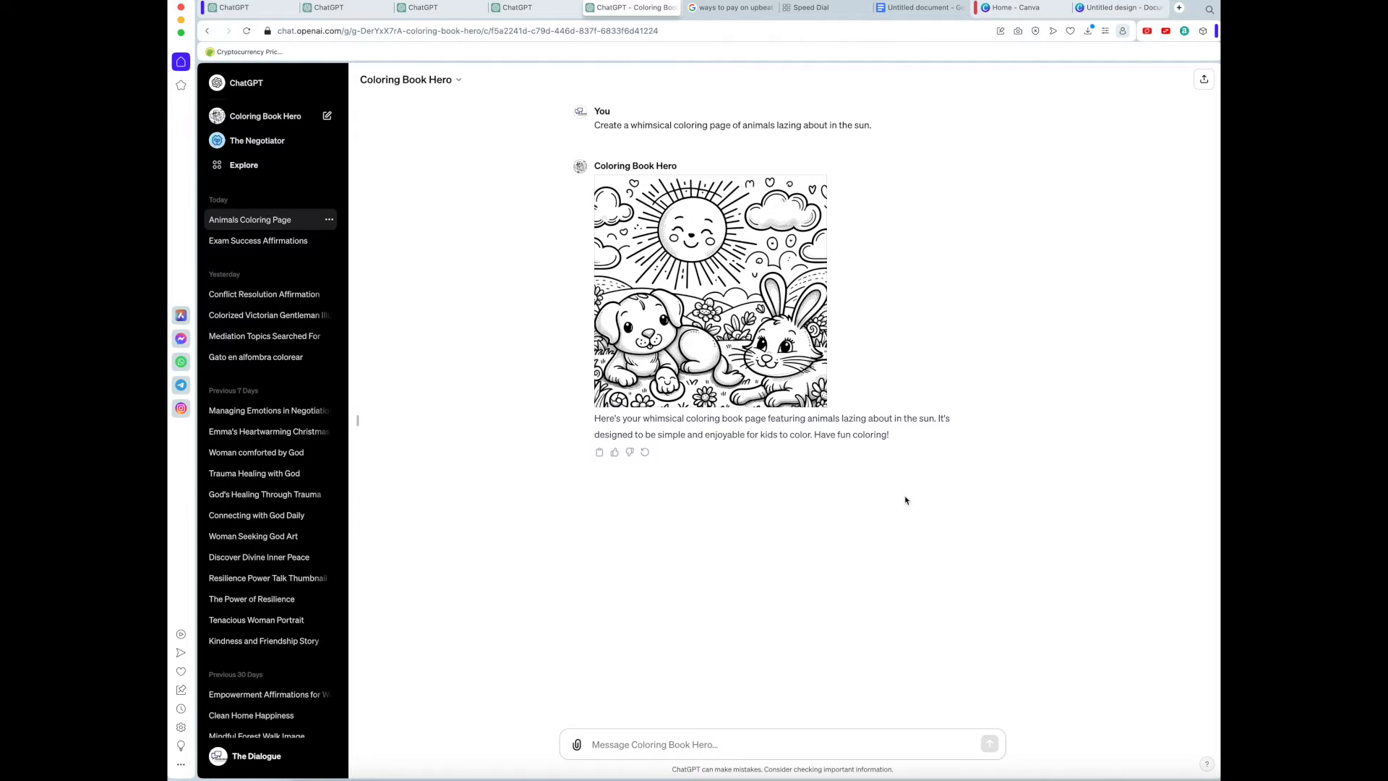
Copy the generated coloring image and paste it onto the blank A4 page in Canva.
{"action": "right_click", "coordinate": [709, 345]}
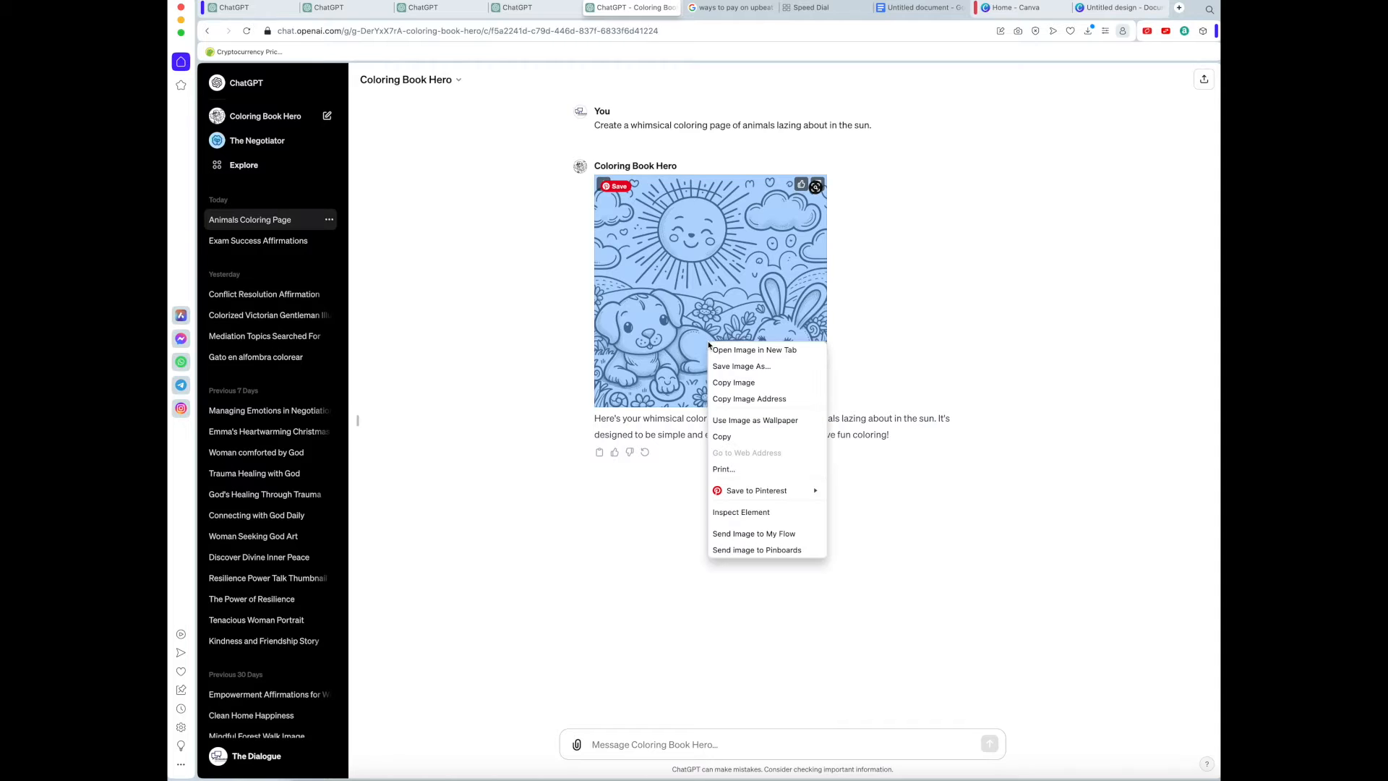
{"action": "left_click", "coordinate": [715, 384]}
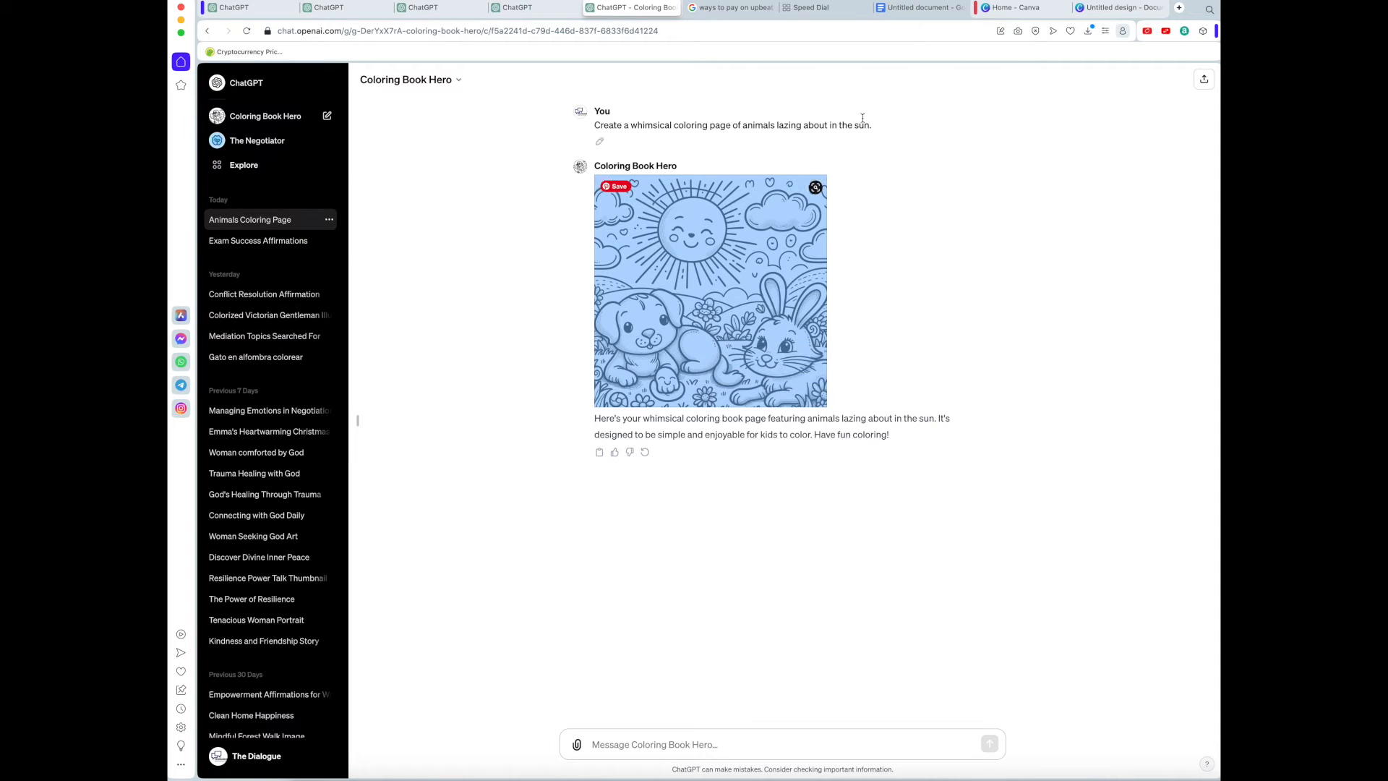
{"action": "left_click", "coordinate": [1120, 9]}
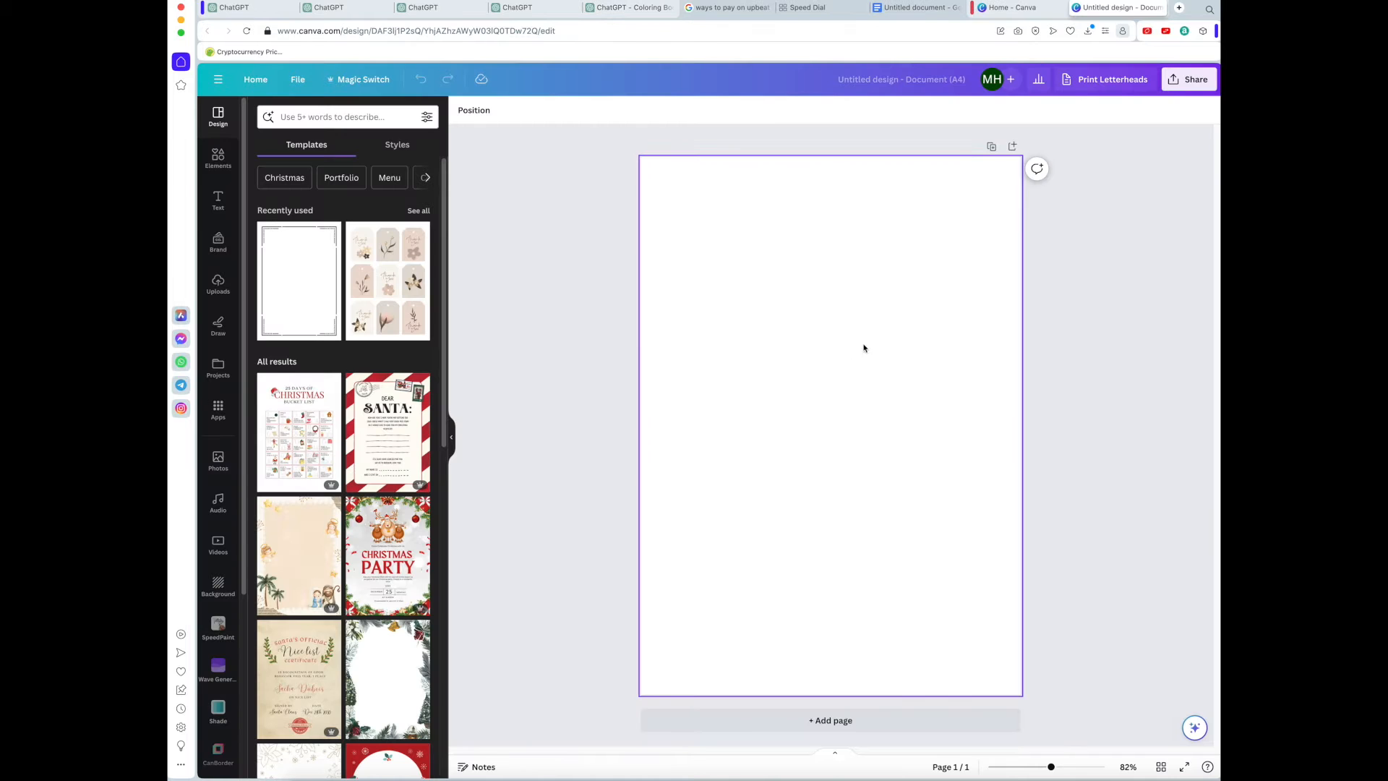
{"action": "right_click", "coordinate": [734, 342]}
{"action": "left_click", "coordinate": [773, 379]}
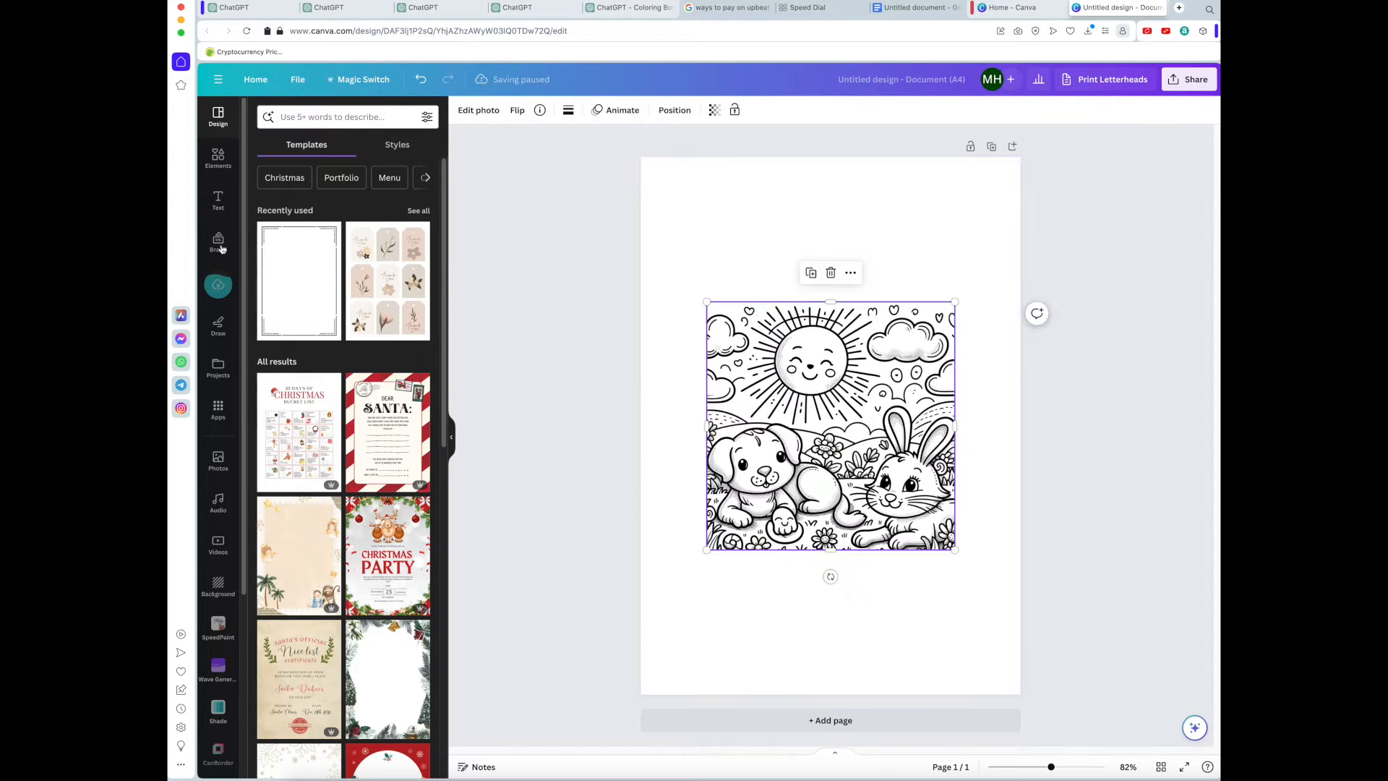
Show the uploaded images, then enlarge and shift the pasted drawing until it covers the whole page, flush with the page's right edge.
{"action": "left_click", "coordinate": [218, 285]}
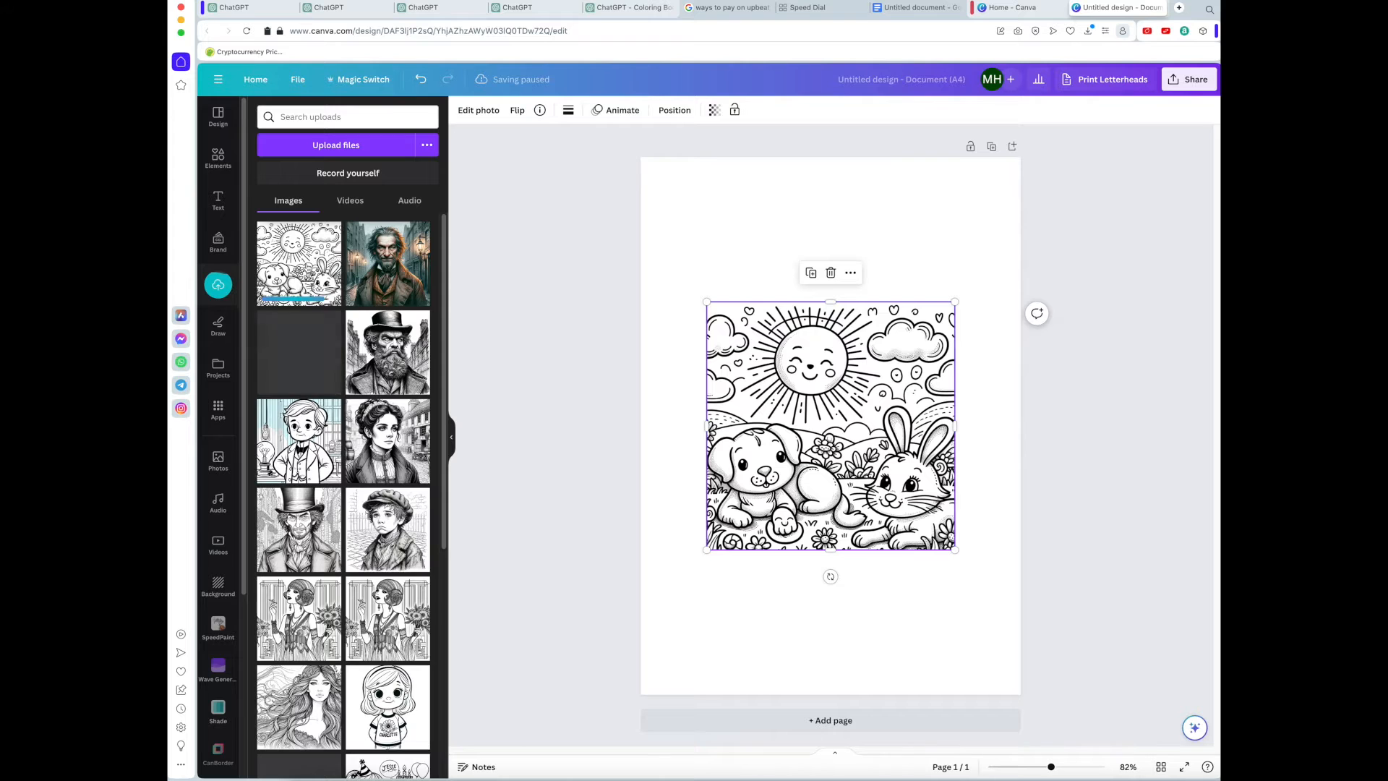
{"action": "left_click_drag", "start_coordinate": [758, 394], "coordinate": [730, 270]}
{"action": "left_click_drag", "start_coordinate": [927, 426], "coordinate": [1157, 657]}
{"action": "left_click_drag", "start_coordinate": [884, 620], "coordinate": [819, 629]}
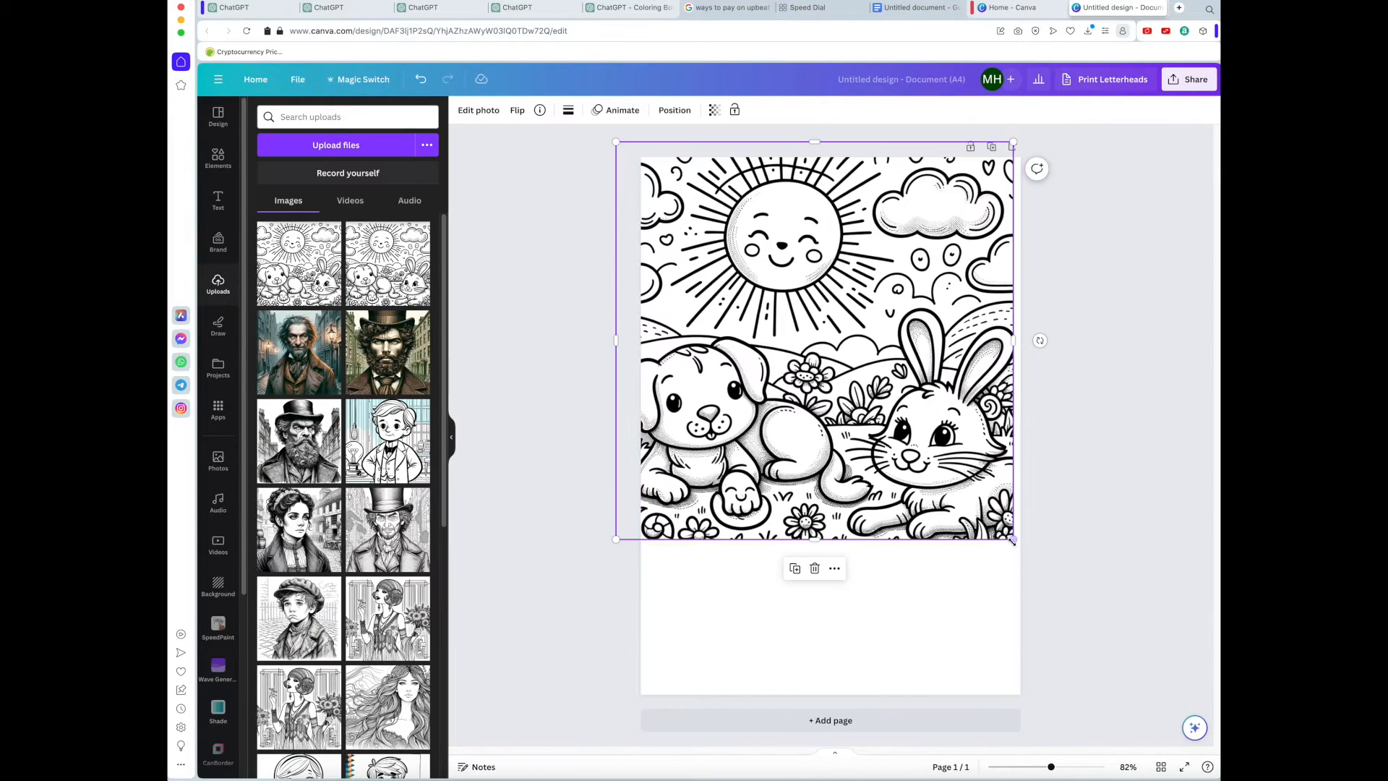
{"action": "left_click_drag", "start_coordinate": [1013, 541], "coordinate": [1171, 699]}
{"action": "left_click_drag", "start_coordinate": [900, 654], "coordinate": [749, 651]}
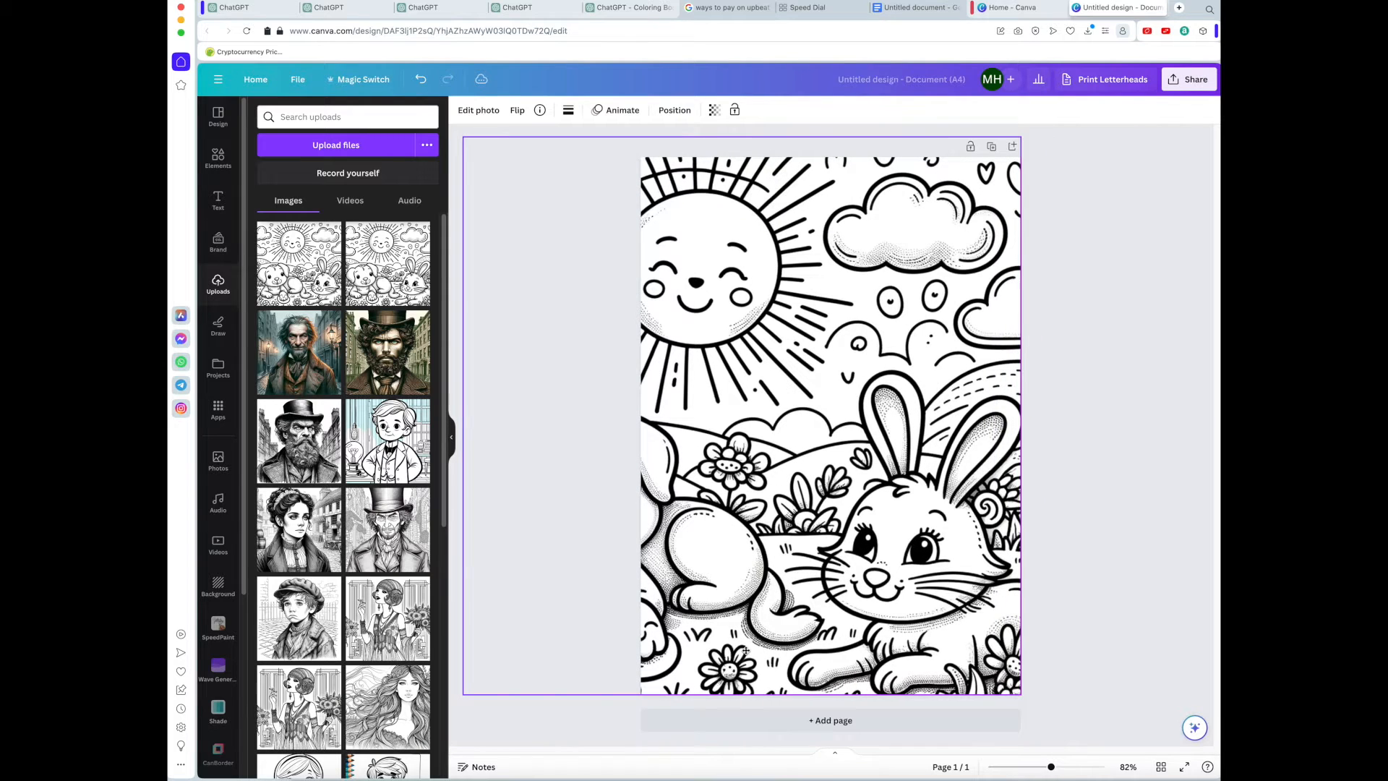
{"action": "left_click", "coordinate": [1094, 601]}
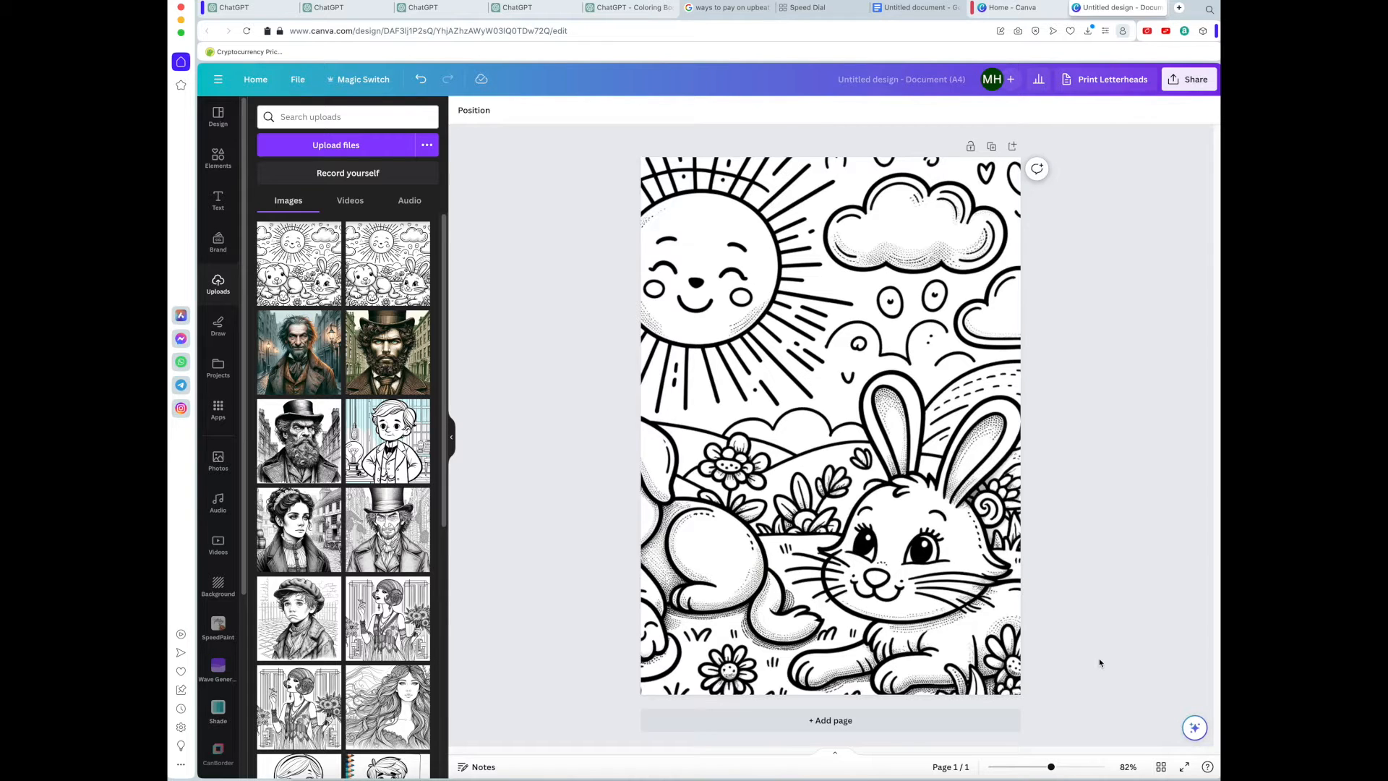
Add a heading to the page, enlarge it to size 59.5 and move it up level with the sun's face.
{"action": "left_click", "coordinate": [217, 200]}
{"action": "left_click", "coordinate": [305, 214]}
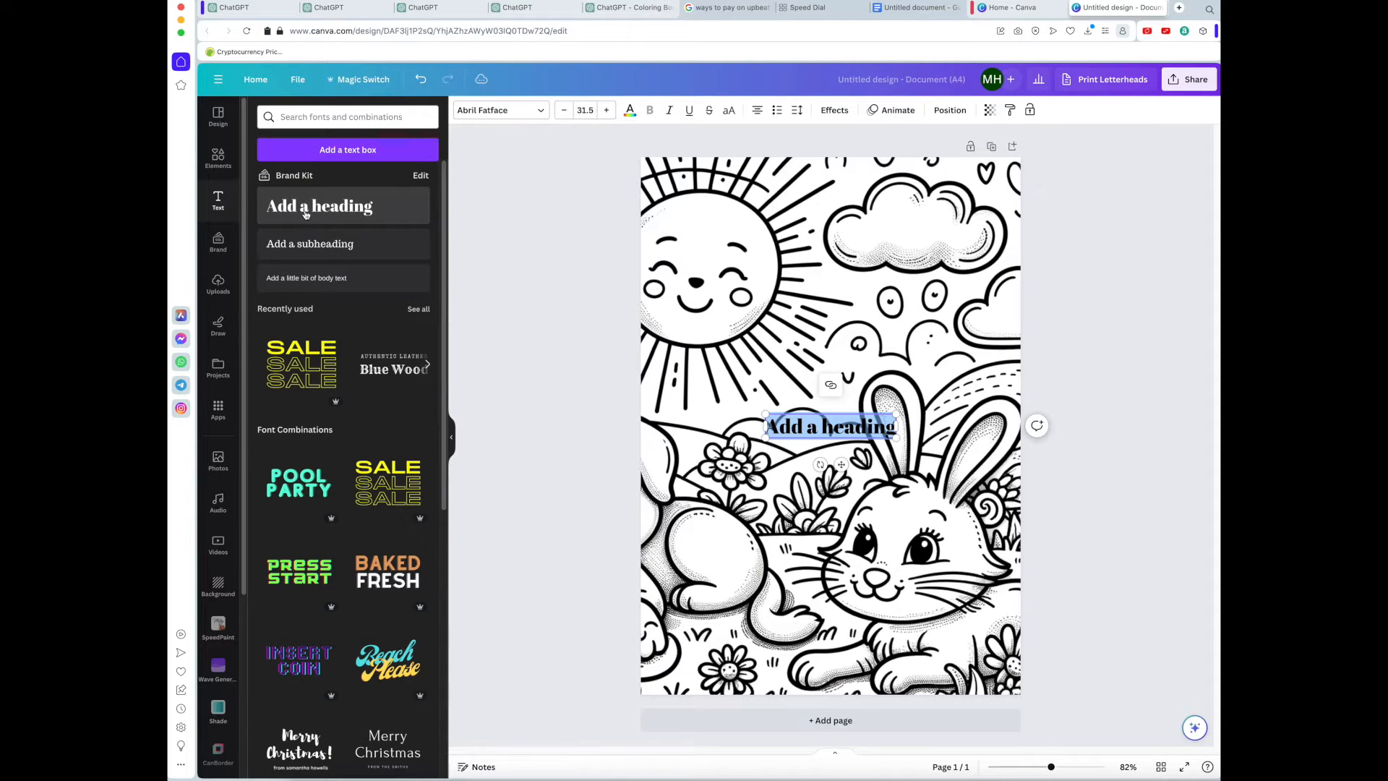
{"action": "left_click_drag", "start_coordinate": [761, 409], "coordinate": [645, 381]}
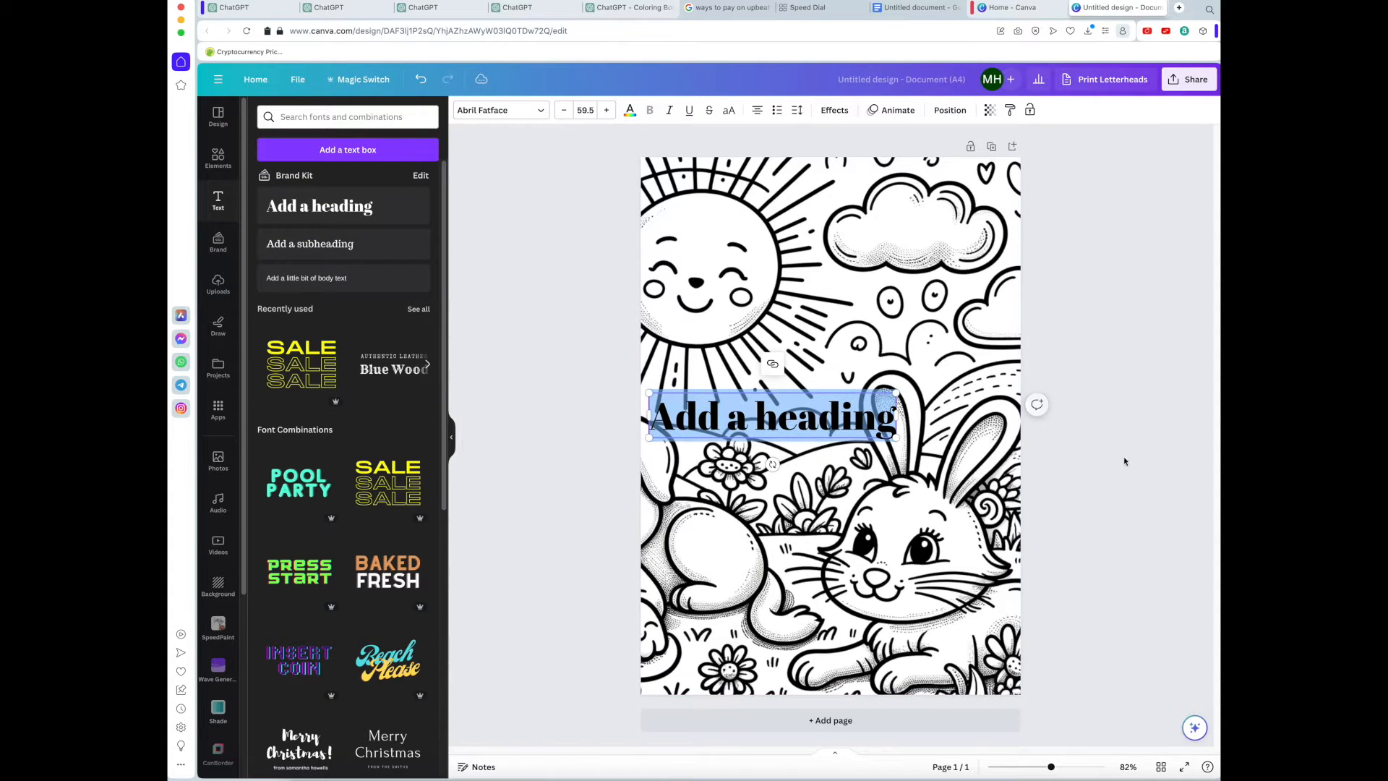
{"action": "left_click", "coordinate": [1087, 471]}
{"action": "left_click_drag", "start_coordinate": [826, 415], "coordinate": [869, 314]}
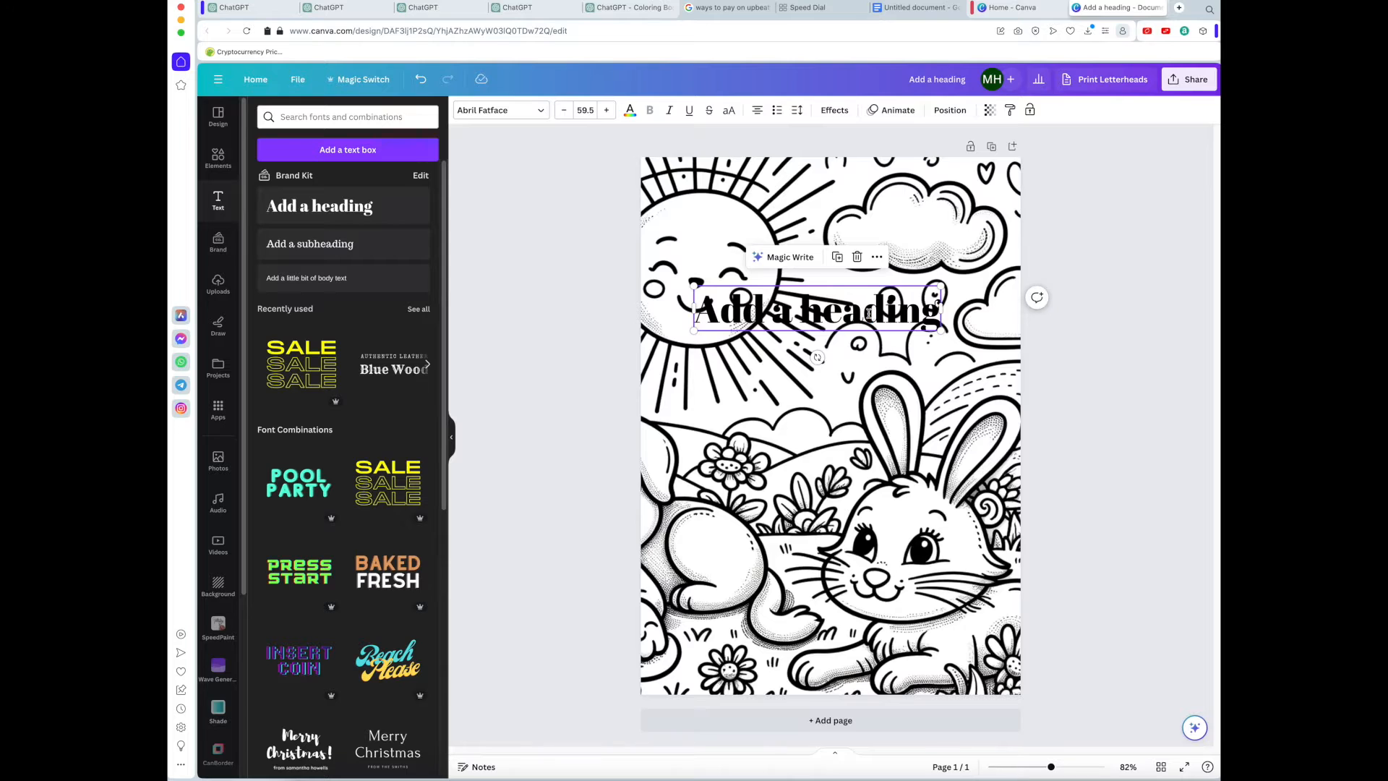
Replace the heading text with "Whimsical Animals" on two lines, enlarge it to size 76.9 and place it over the cloud beside the sun.
{"action": "double_click", "coordinate": [869, 314]}
{"action": "type", "text": "Whimsical"}
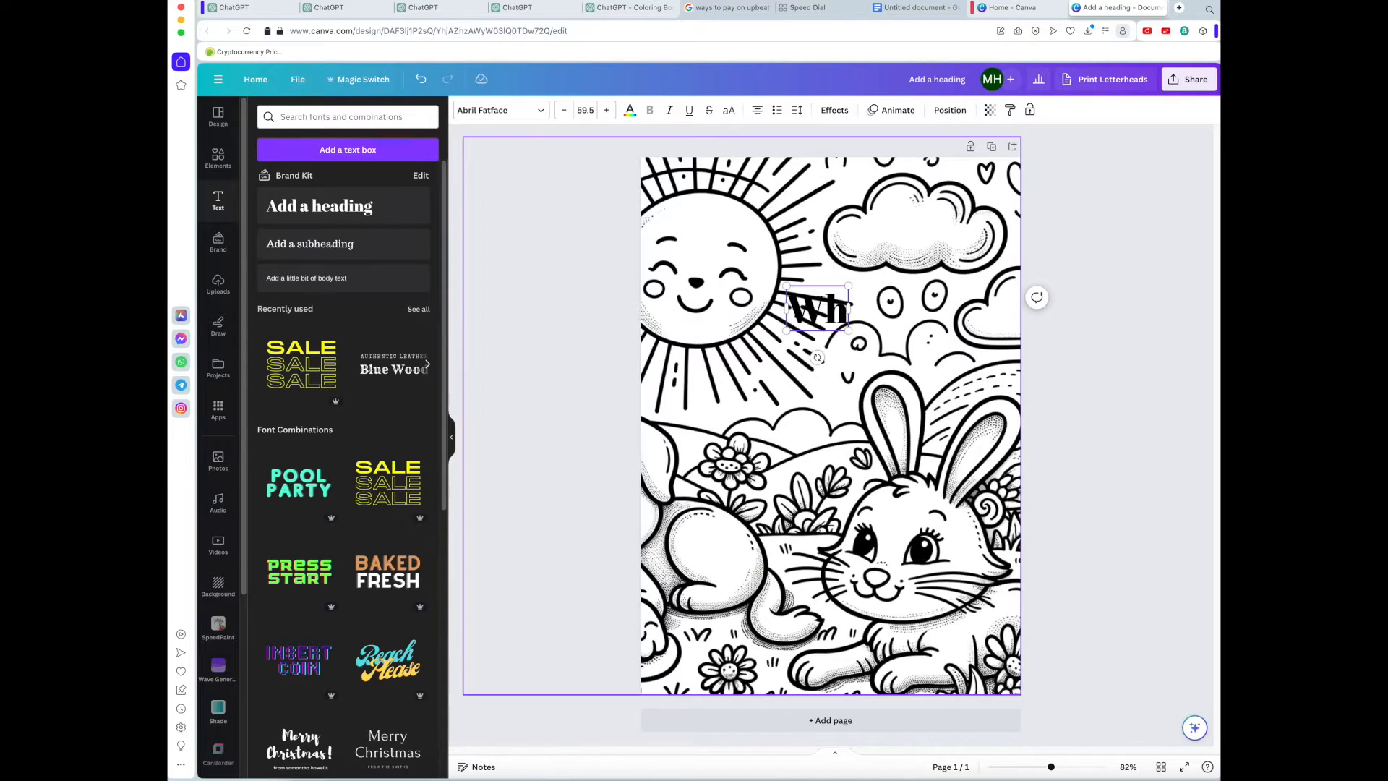
{"action": "key", "text": "Return"}
{"action": "type", "text": "Animals"}
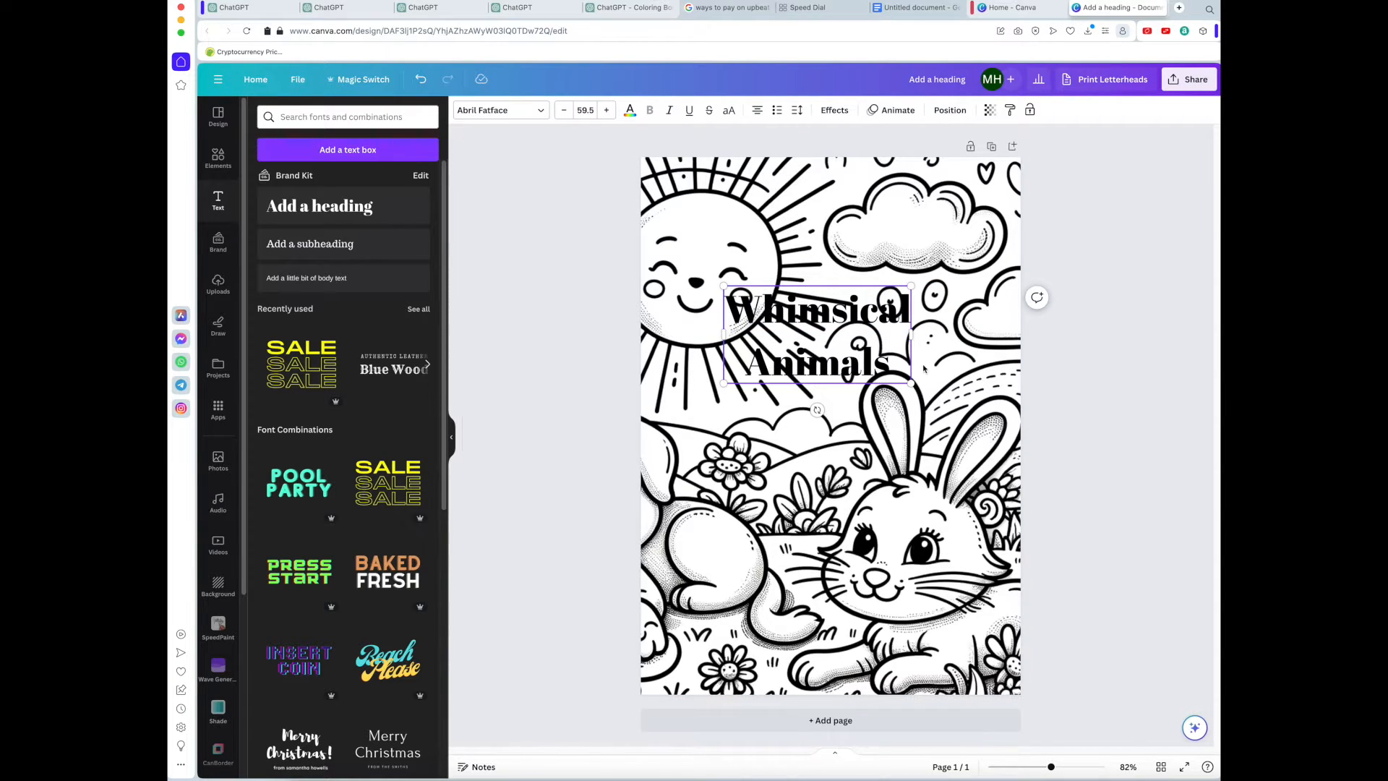
{"action": "left_click_drag", "start_coordinate": [911, 382], "coordinate": [955, 445]}
{"action": "left_click_drag", "start_coordinate": [880, 335], "coordinate": [926, 240]}
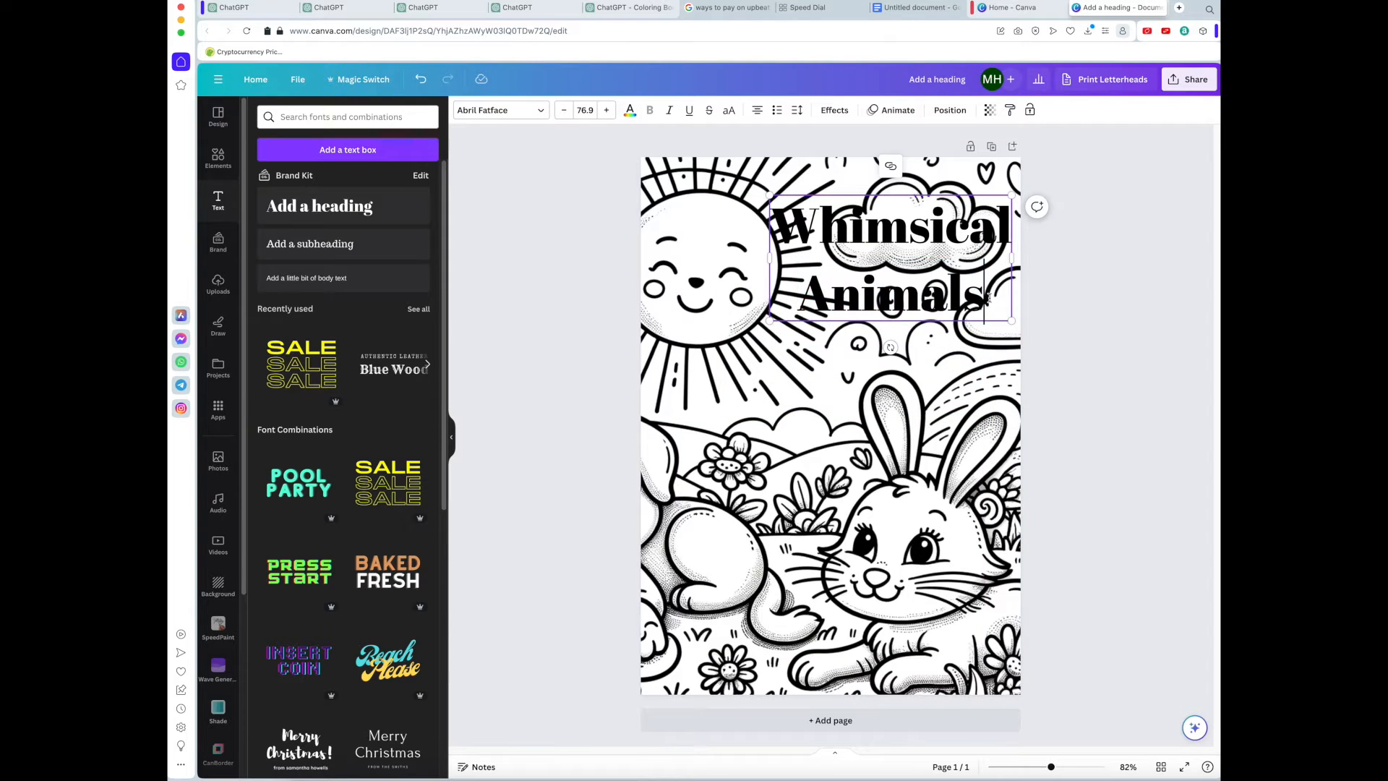
Set the title's line spacing to 0.9 and apply the Hollow text effect to it.
{"action": "left_click_drag", "start_coordinate": [985, 298], "coordinate": [793, 227]}
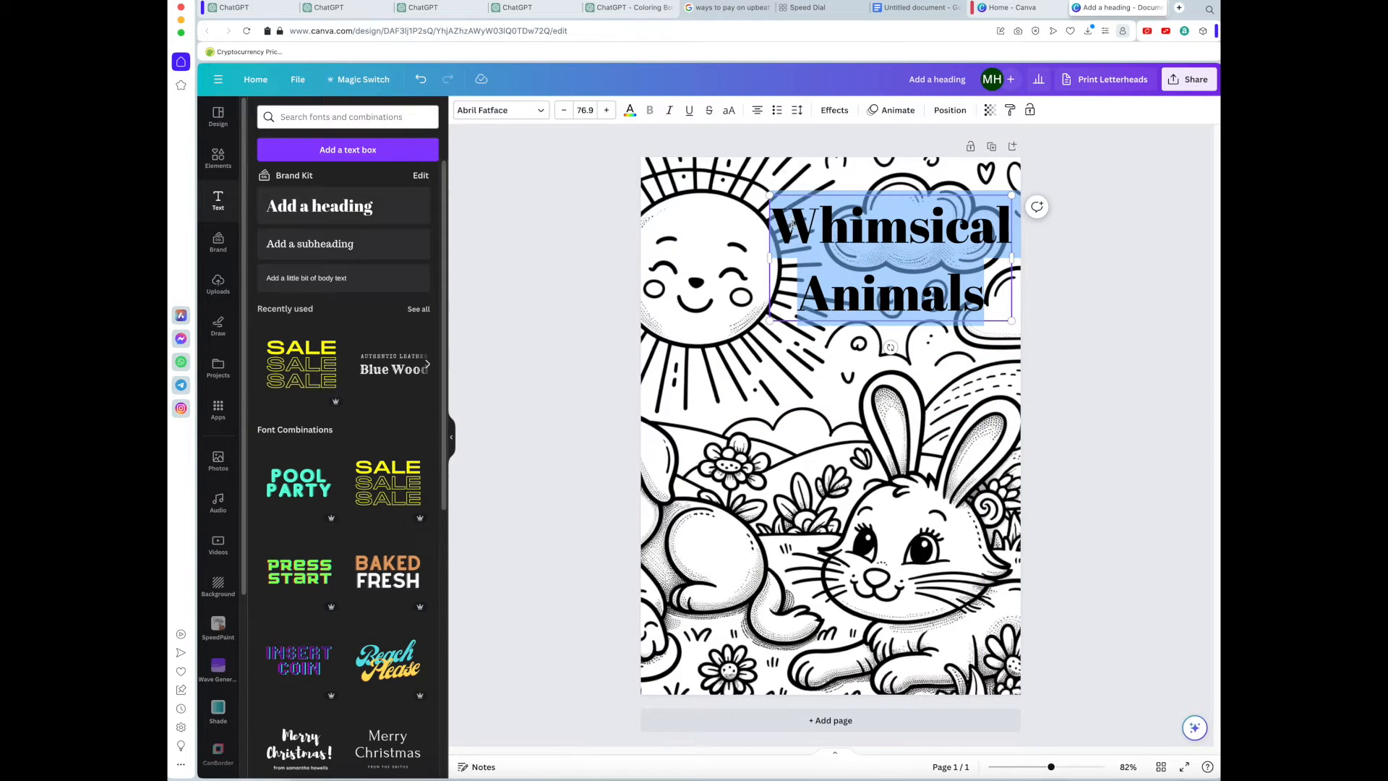
{"action": "left_click", "coordinate": [800, 116]}
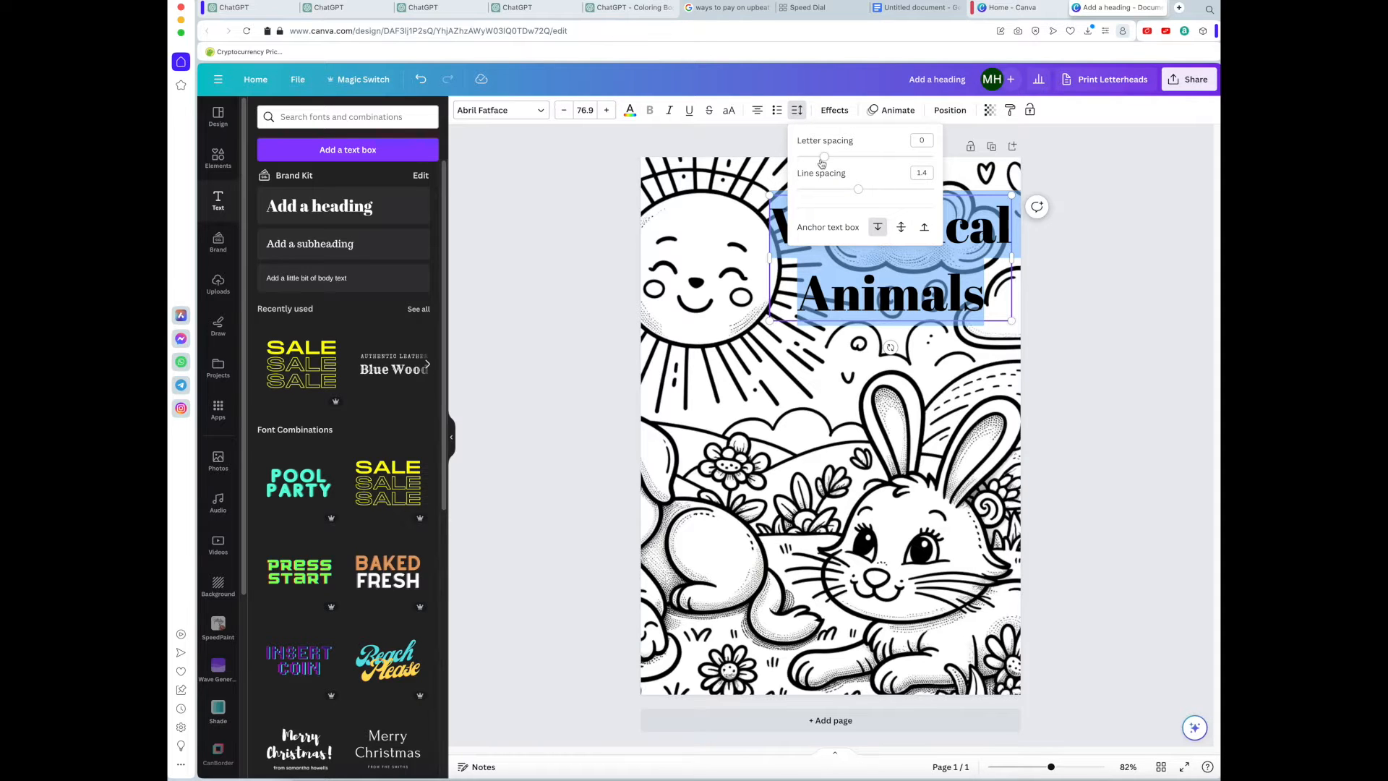
{"action": "left_click_drag", "start_coordinate": [859, 189], "coordinate": [824, 193]}
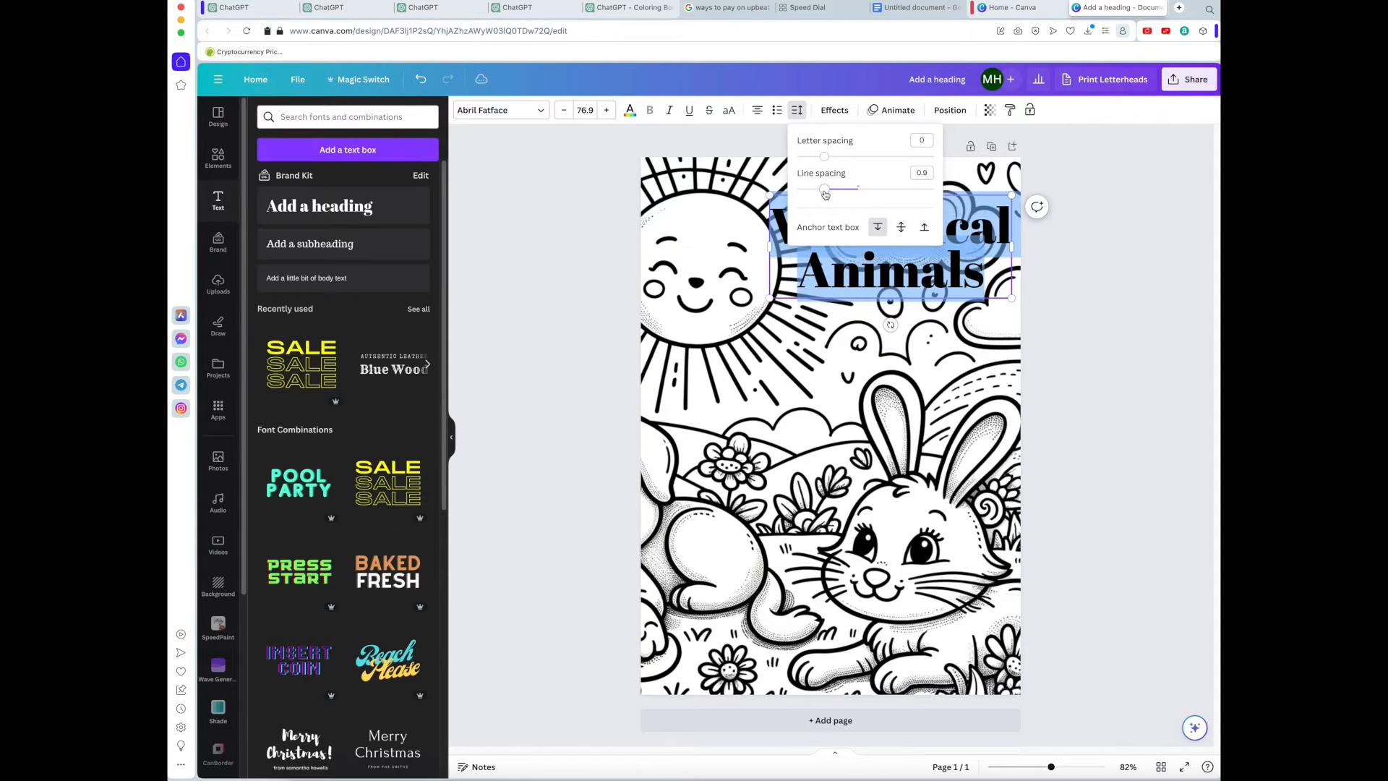
{"action": "left_click", "coordinate": [857, 118]}
{"action": "left_click", "coordinate": [837, 112]}
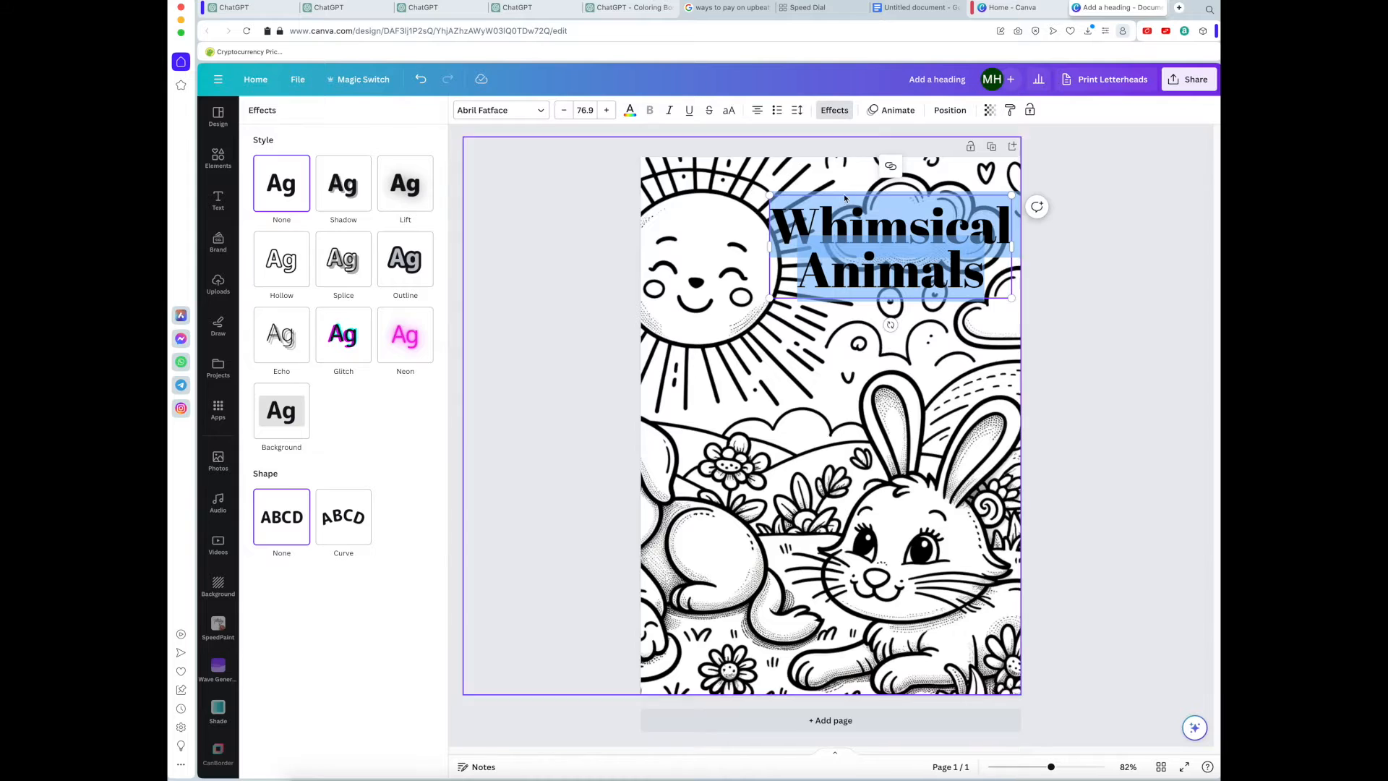
{"action": "left_click", "coordinate": [283, 271]}
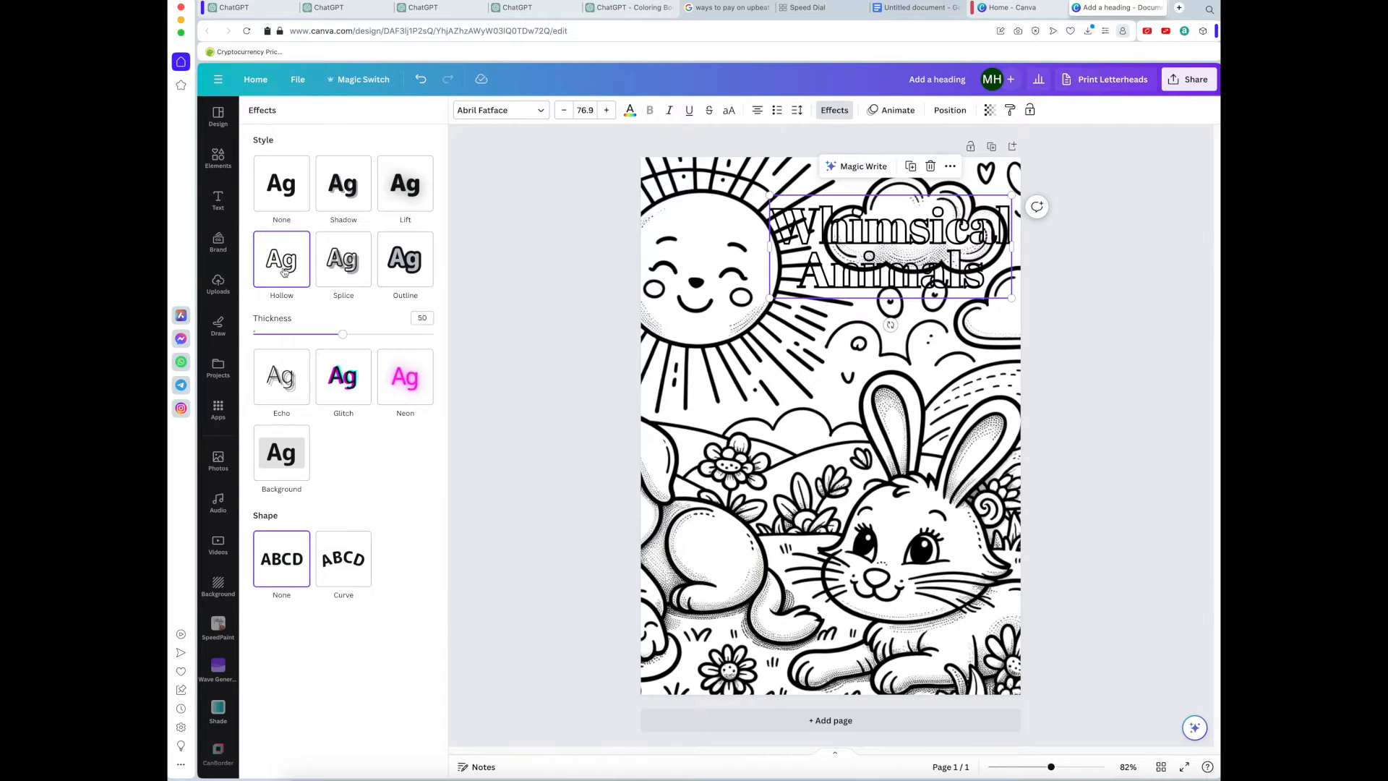
Change the title's font to League Spartan, then shrink it to size 64.3 and reposition it over the cloud.
{"action": "double_click", "coordinate": [978, 280]}
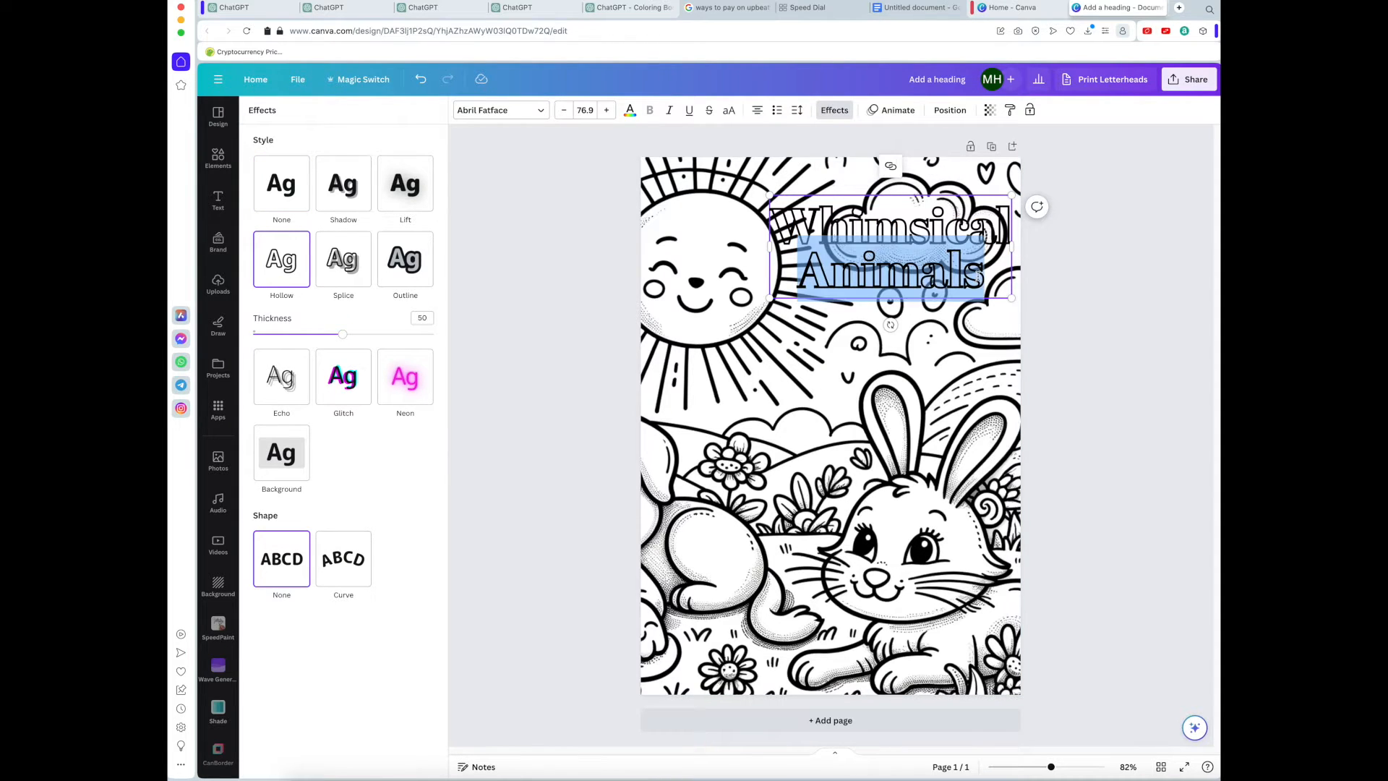
{"action": "left_click_drag", "start_coordinate": [987, 276], "coordinate": [806, 237]}
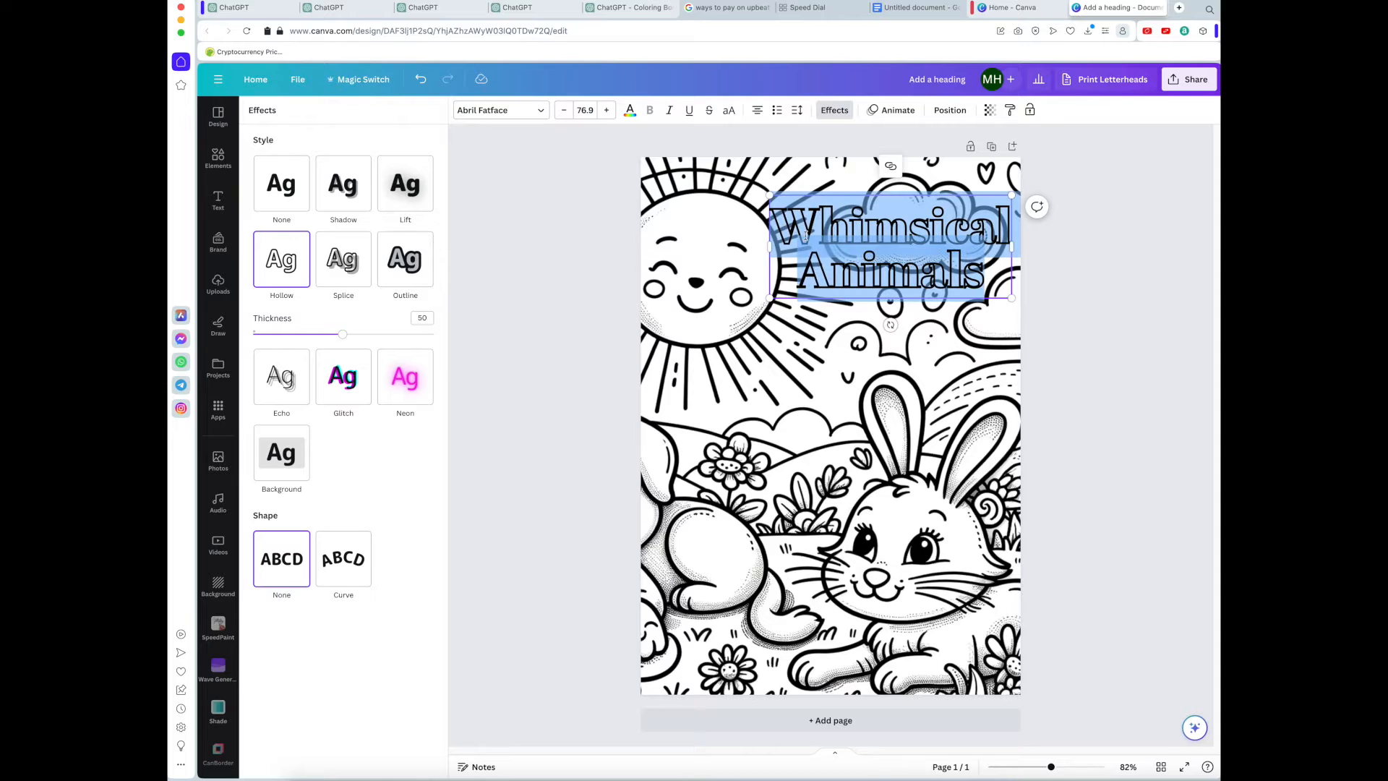
{"action": "left_click", "coordinate": [538, 112]}
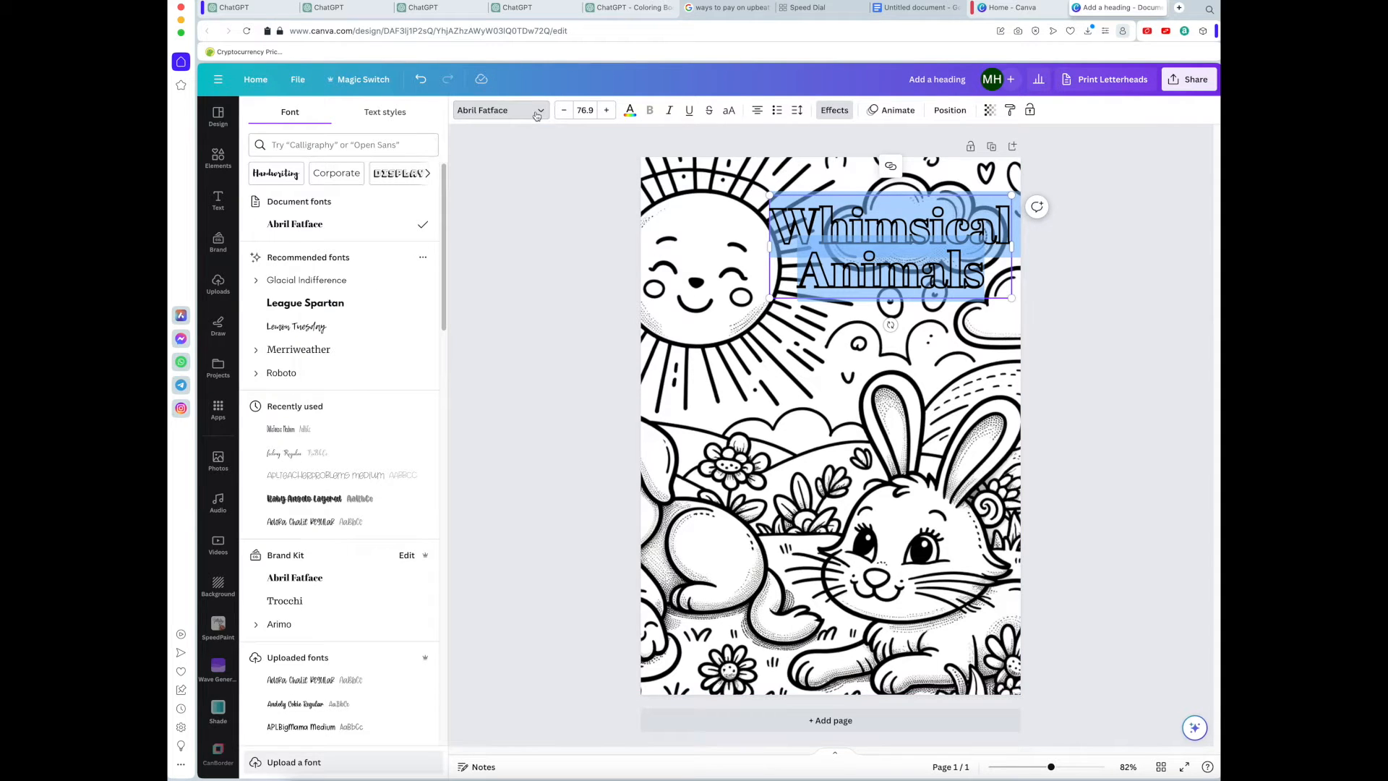
{"action": "left_click", "coordinate": [329, 307]}
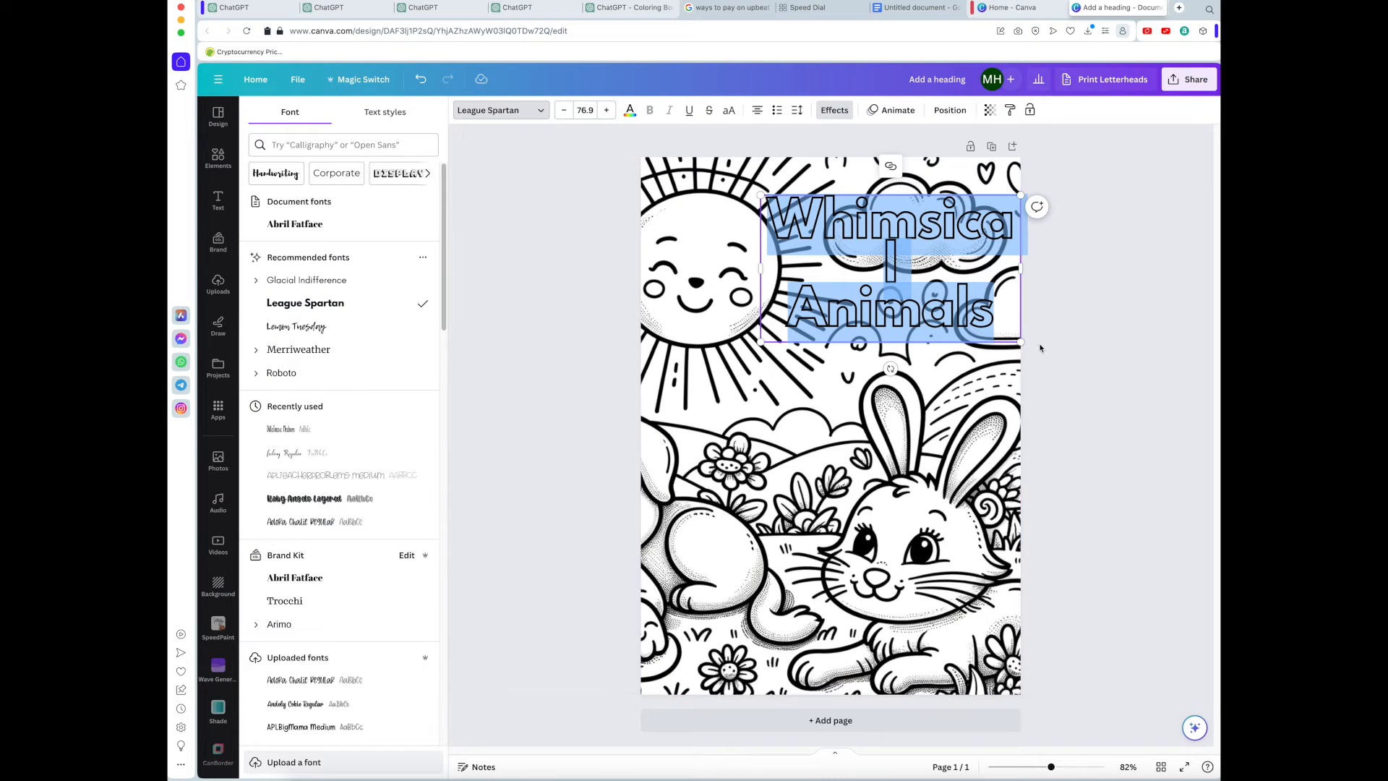
{"action": "left_click_drag", "start_coordinate": [1021, 341], "coordinate": [978, 317]}
{"action": "left_click_drag", "start_coordinate": [978, 257], "coordinate": [946, 276]}
Replace the title's Hollow effect with the Outline text effect and set the outline colour to black.
{"action": "left_click", "coordinate": [1088, 316]}
{"action": "double_click", "coordinate": [947, 276]}
{"action": "left_click", "coordinate": [983, 278]}
{"action": "left_click_drag", "start_coordinate": [983, 278], "coordinate": [787, 224]}
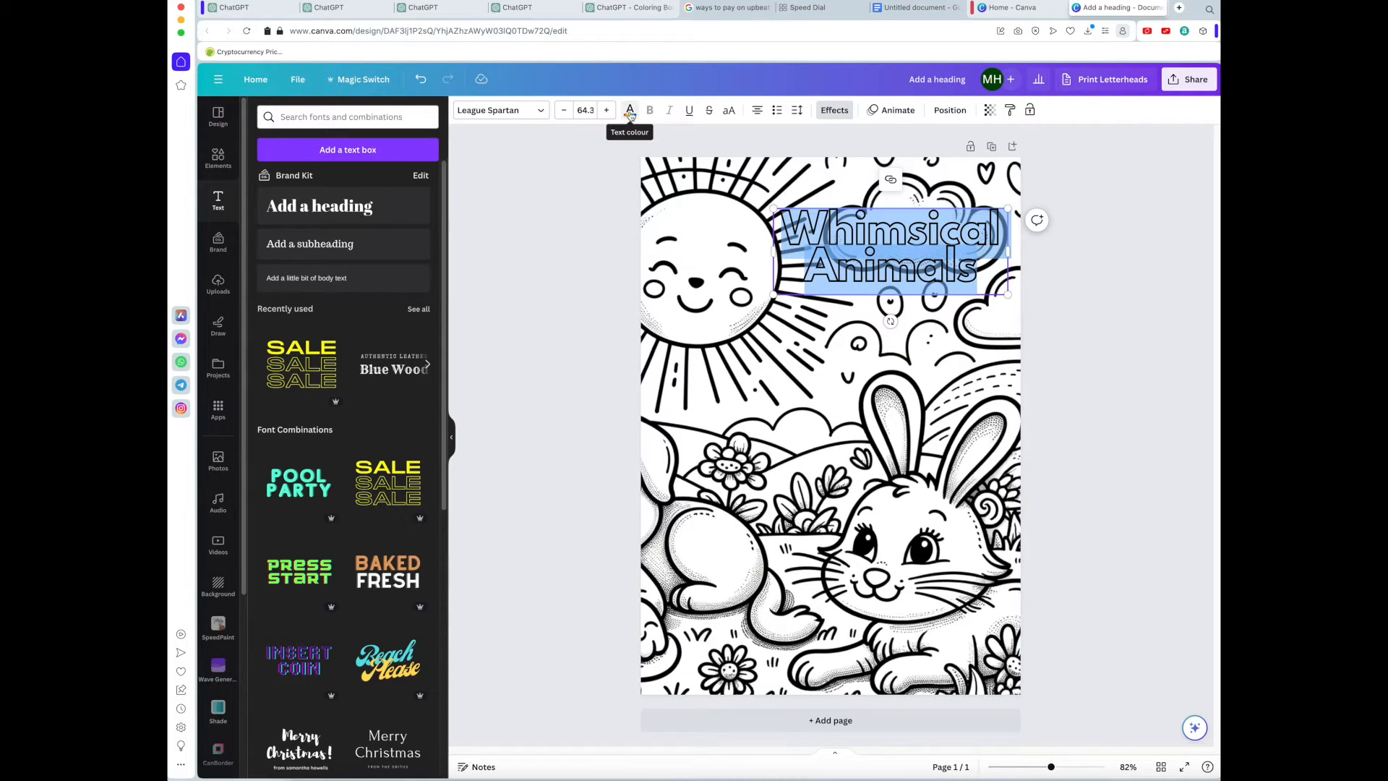
{"action": "left_click", "coordinate": [834, 110]}
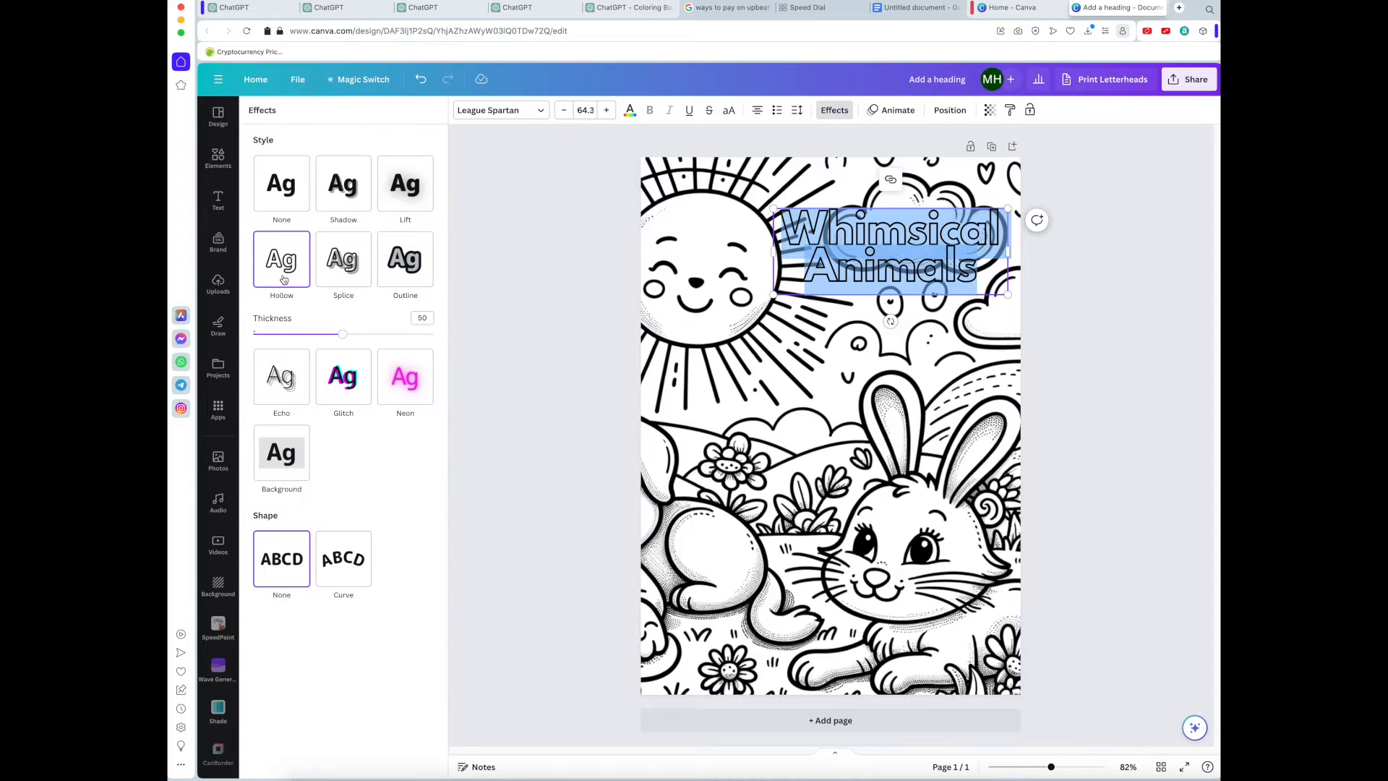
{"action": "left_click", "coordinate": [412, 266]}
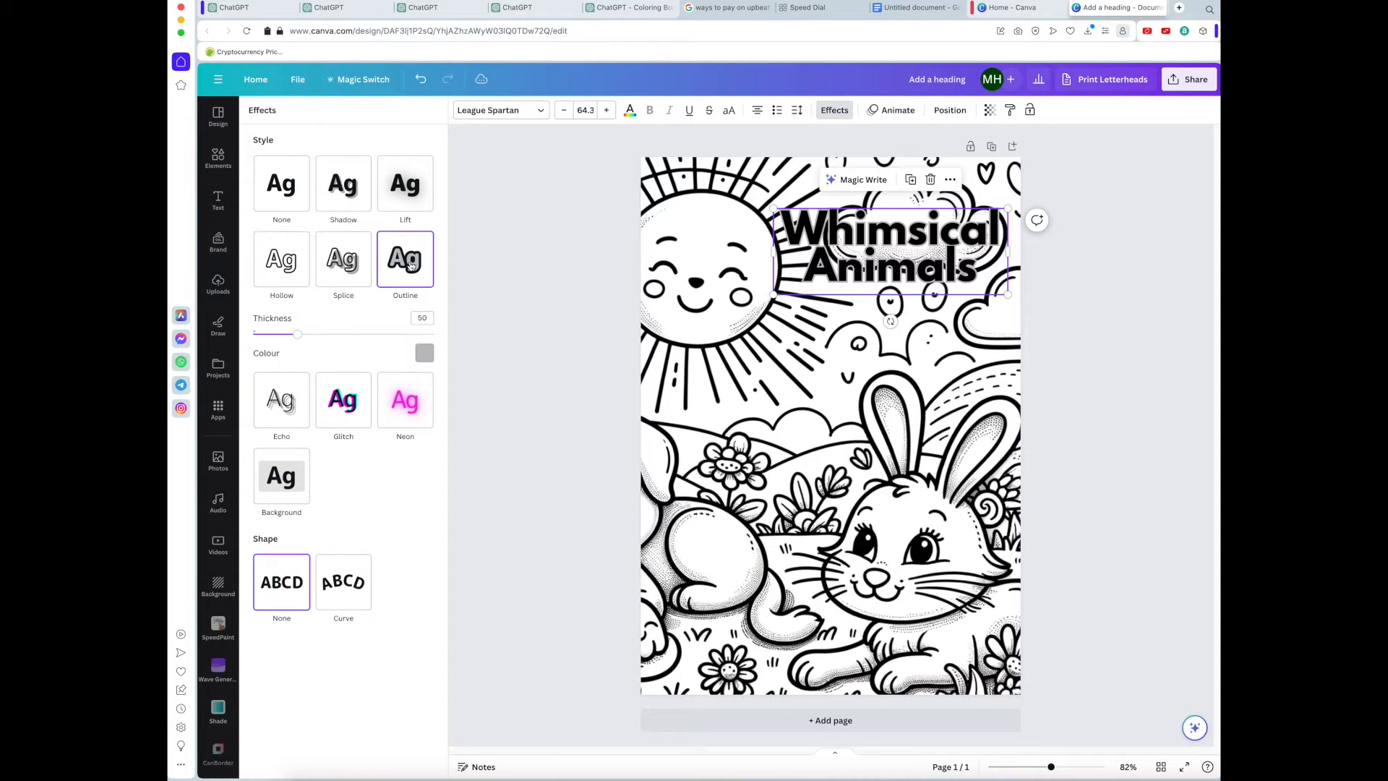
{"action": "left_click", "coordinate": [424, 354]}
{"action": "left_click", "coordinate": [292, 418]}
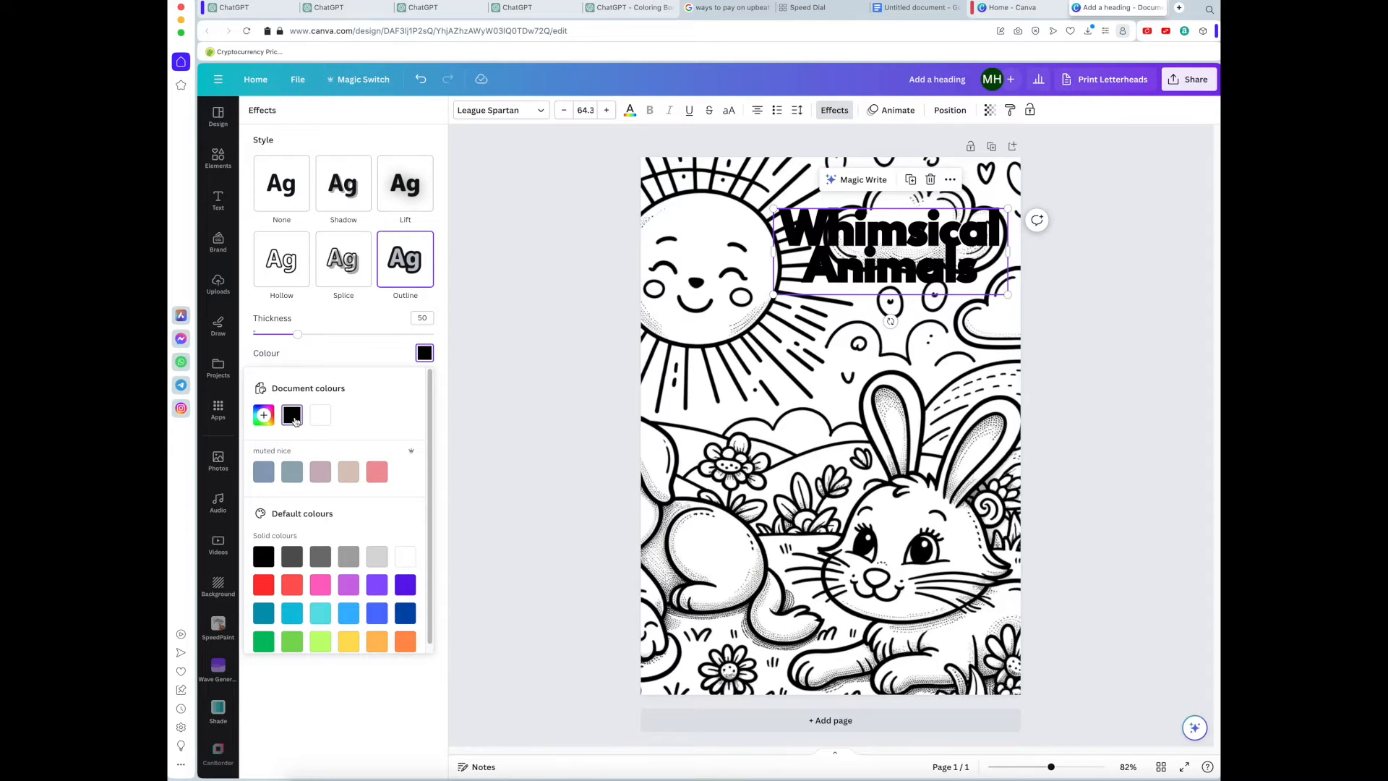
Change the title's text colour to white and enlarge the title slightly over the cloud.
{"action": "left_click", "coordinate": [630, 109]}
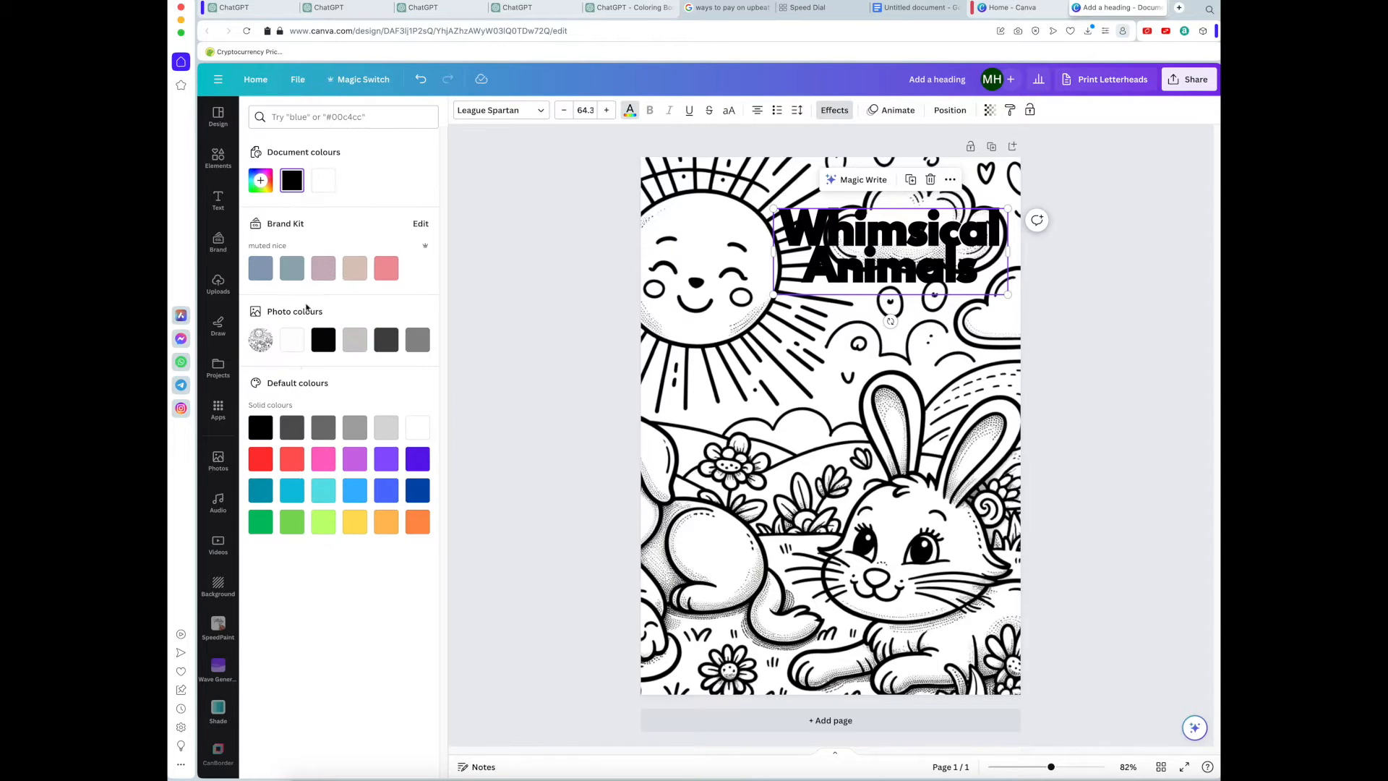
{"action": "left_click", "coordinate": [294, 345]}
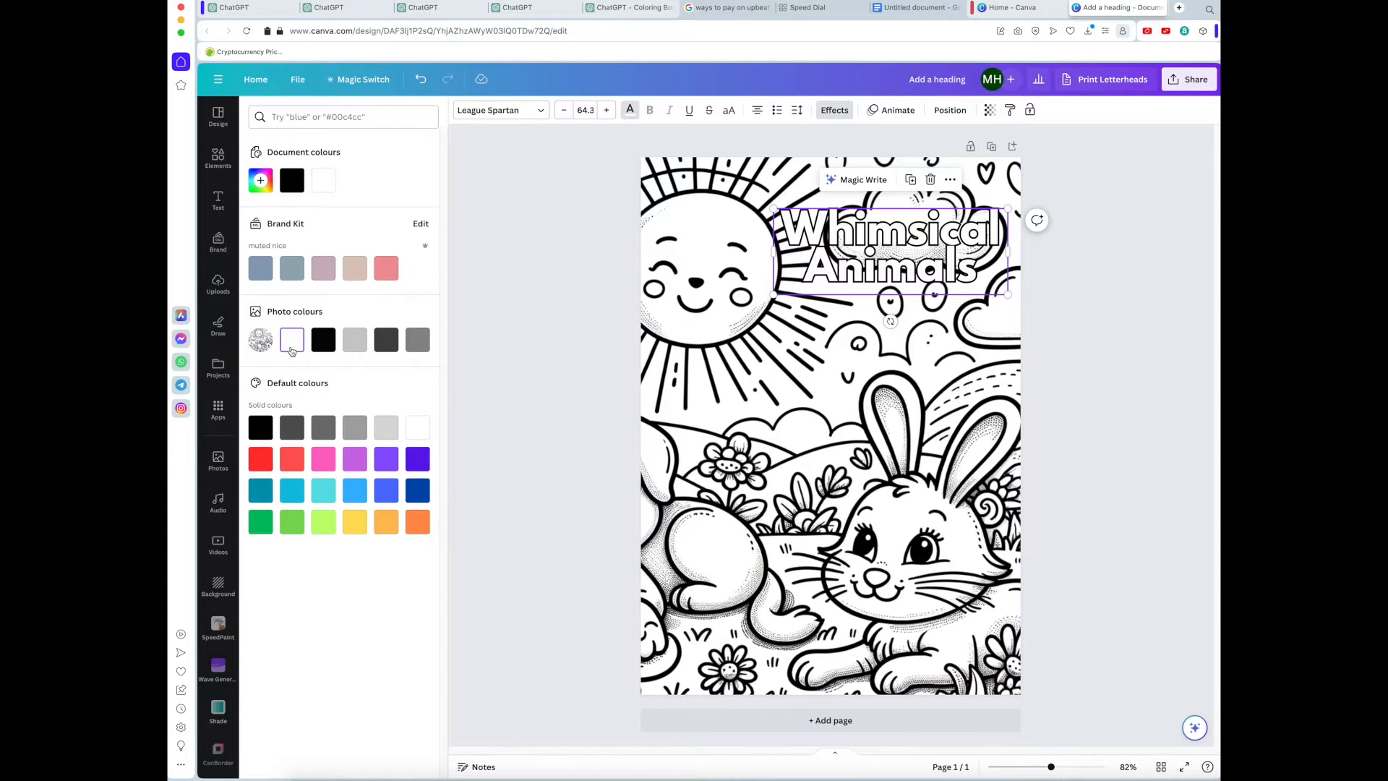
{"action": "left_click", "coordinate": [1078, 445]}
{"action": "left_click", "coordinate": [991, 268]}
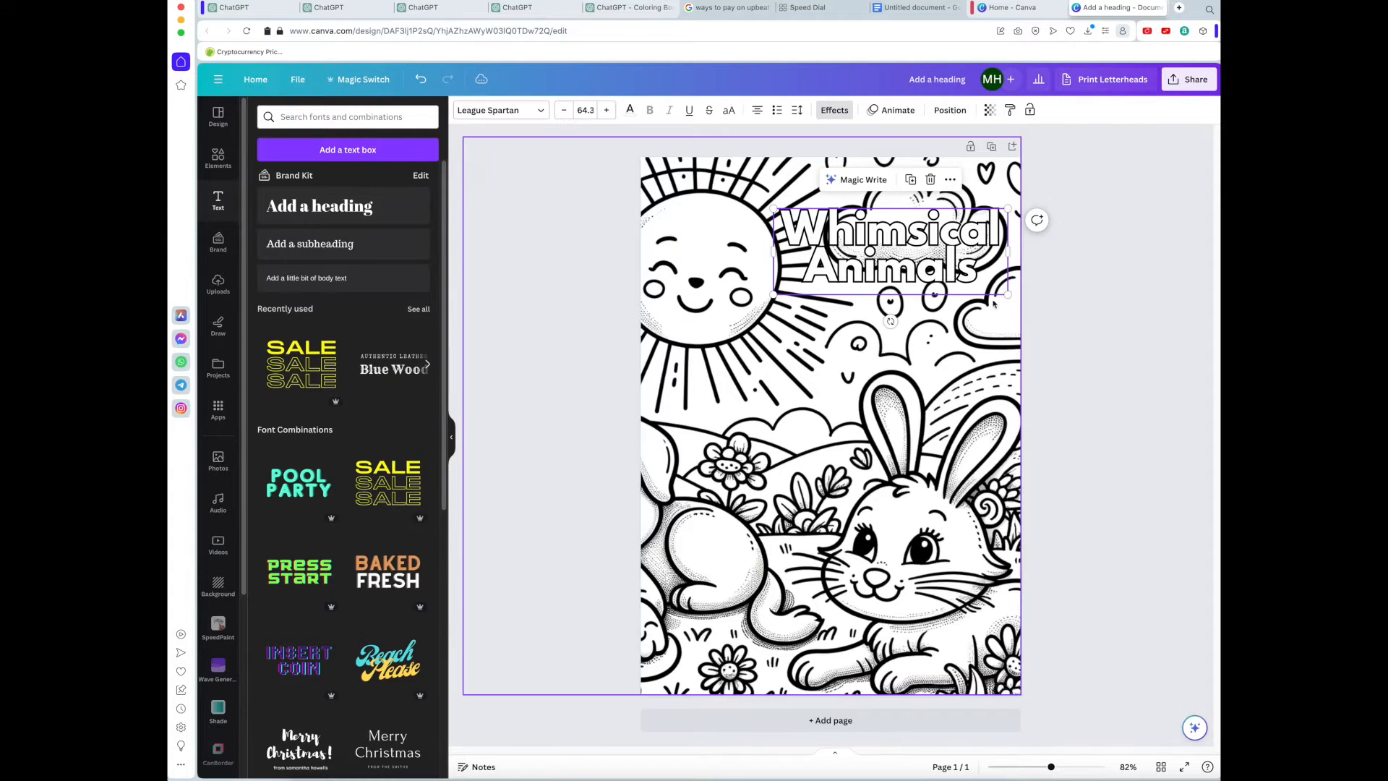
{"action": "left_click_drag", "start_coordinate": [1009, 289], "coordinate": [1011, 309]}
{"action": "left_click", "coordinate": [1057, 354]}
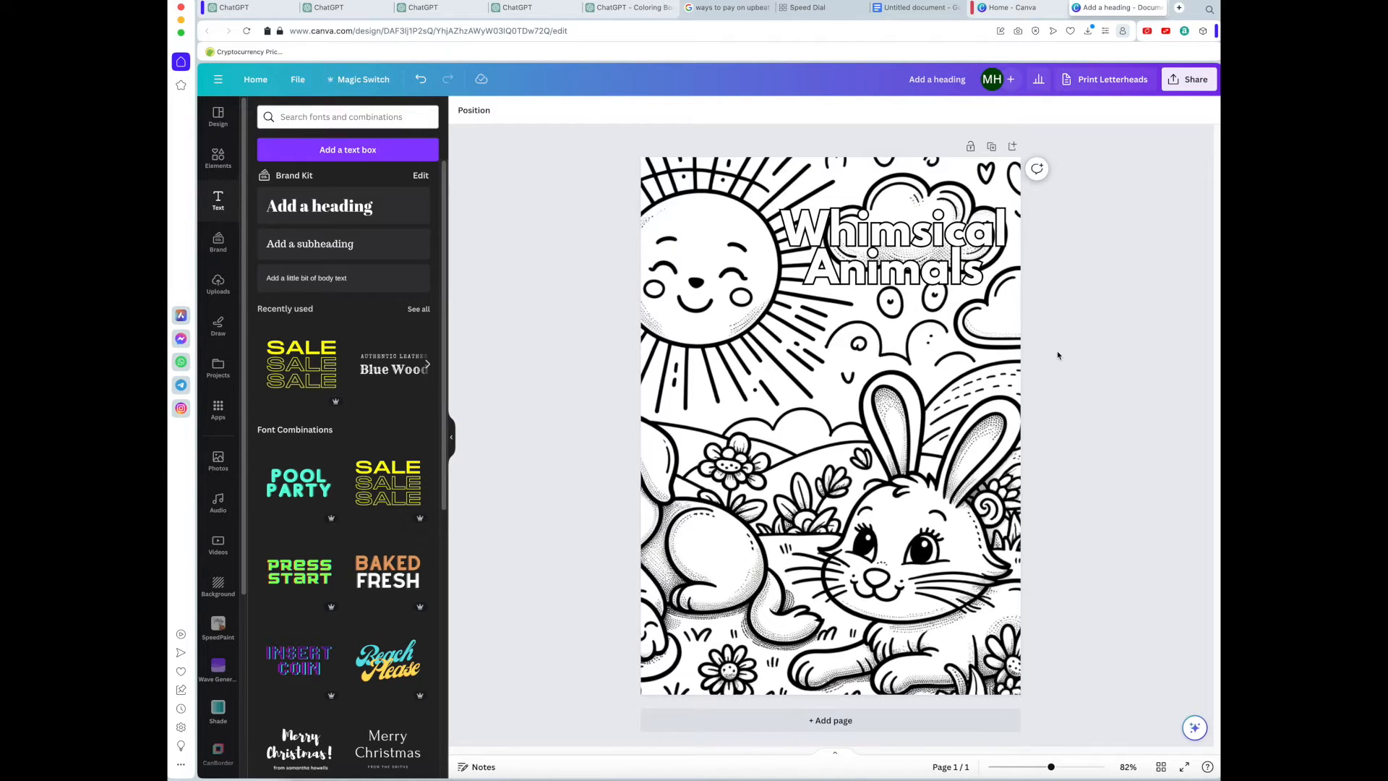
Add a second page and prompt ChatGPT with "whimsical coloring book page featuring animals lazing about in the sun, make it a detailed adults page.".
{"action": "left_click", "coordinate": [968, 728]}
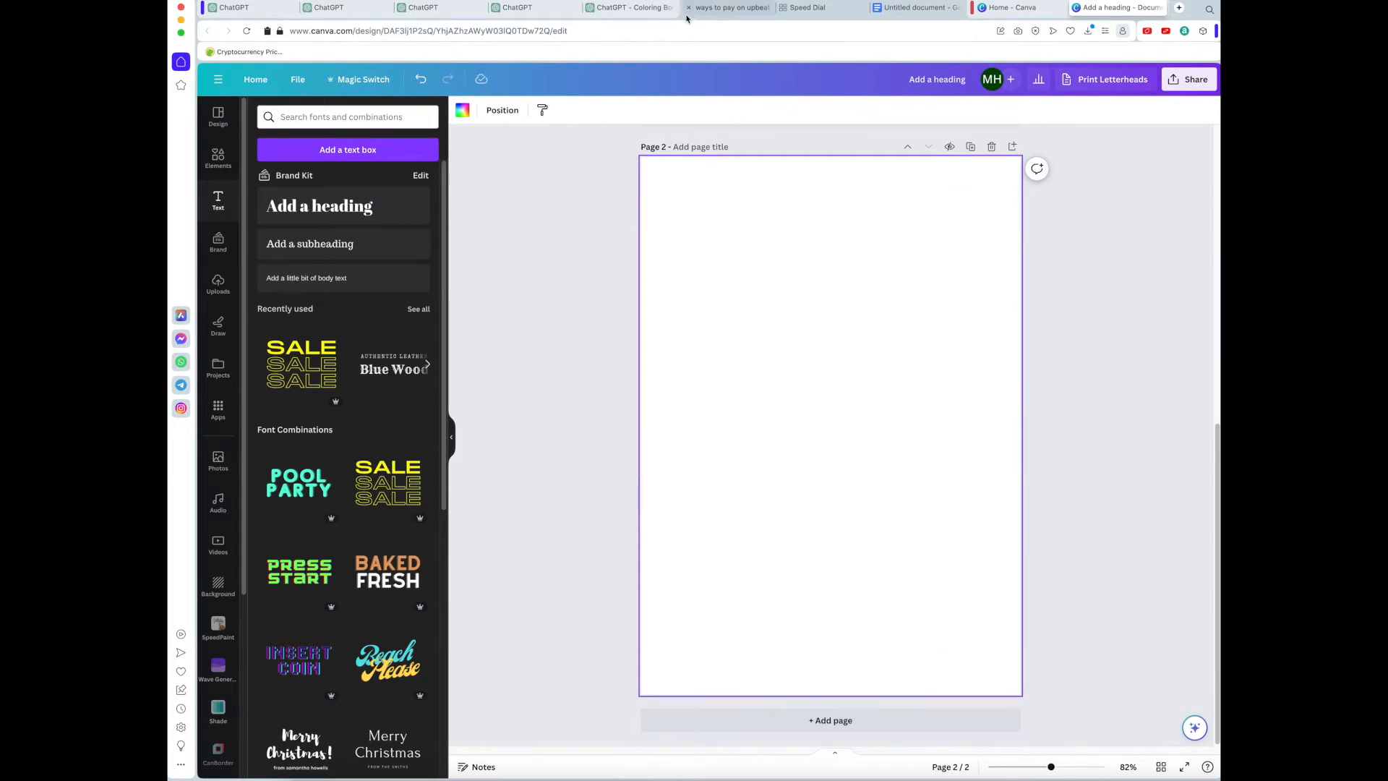
{"action": "left_click", "coordinate": [611, 9]}
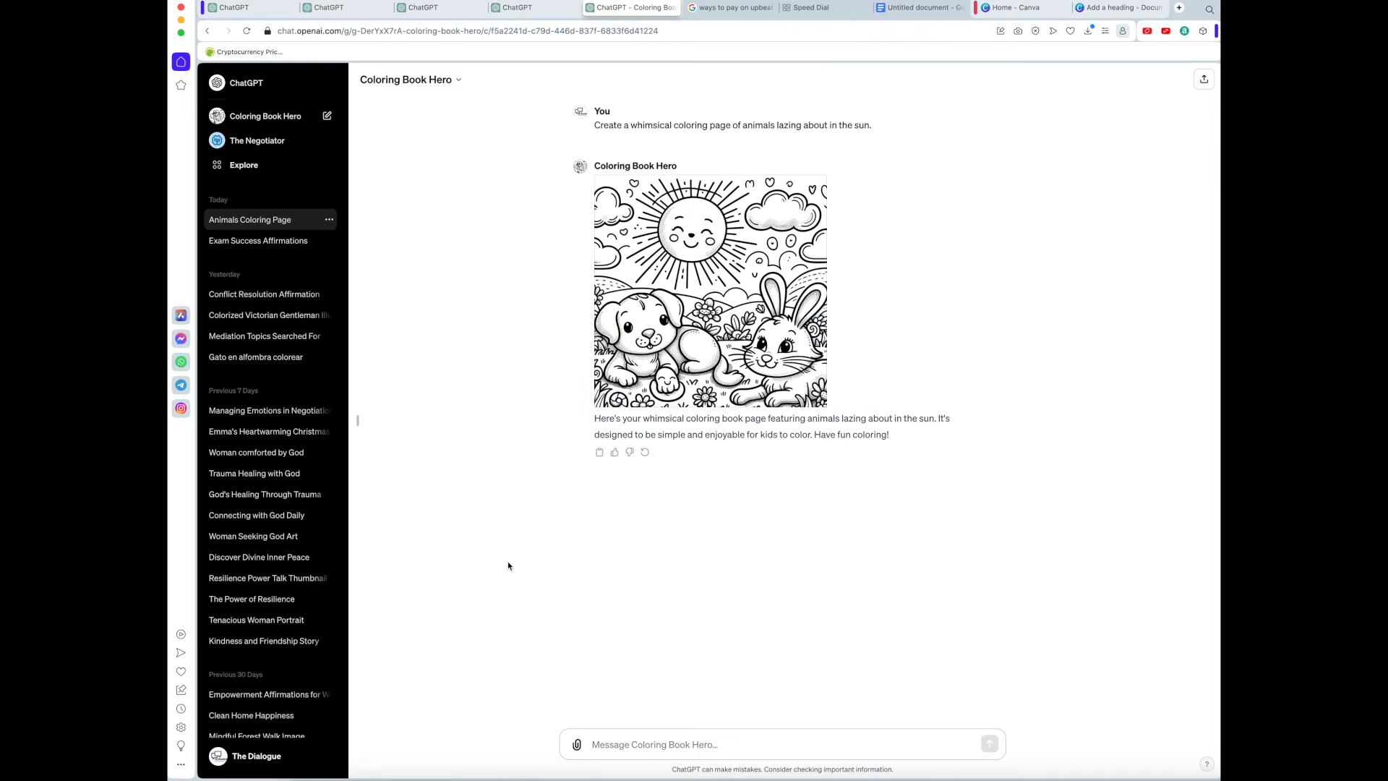
{"action": "left_click", "coordinate": [642, 743]}
{"action": "type", "text": "whimsical coloring book page featuring animals lazing about in the sun, make it a detailed adults page."}
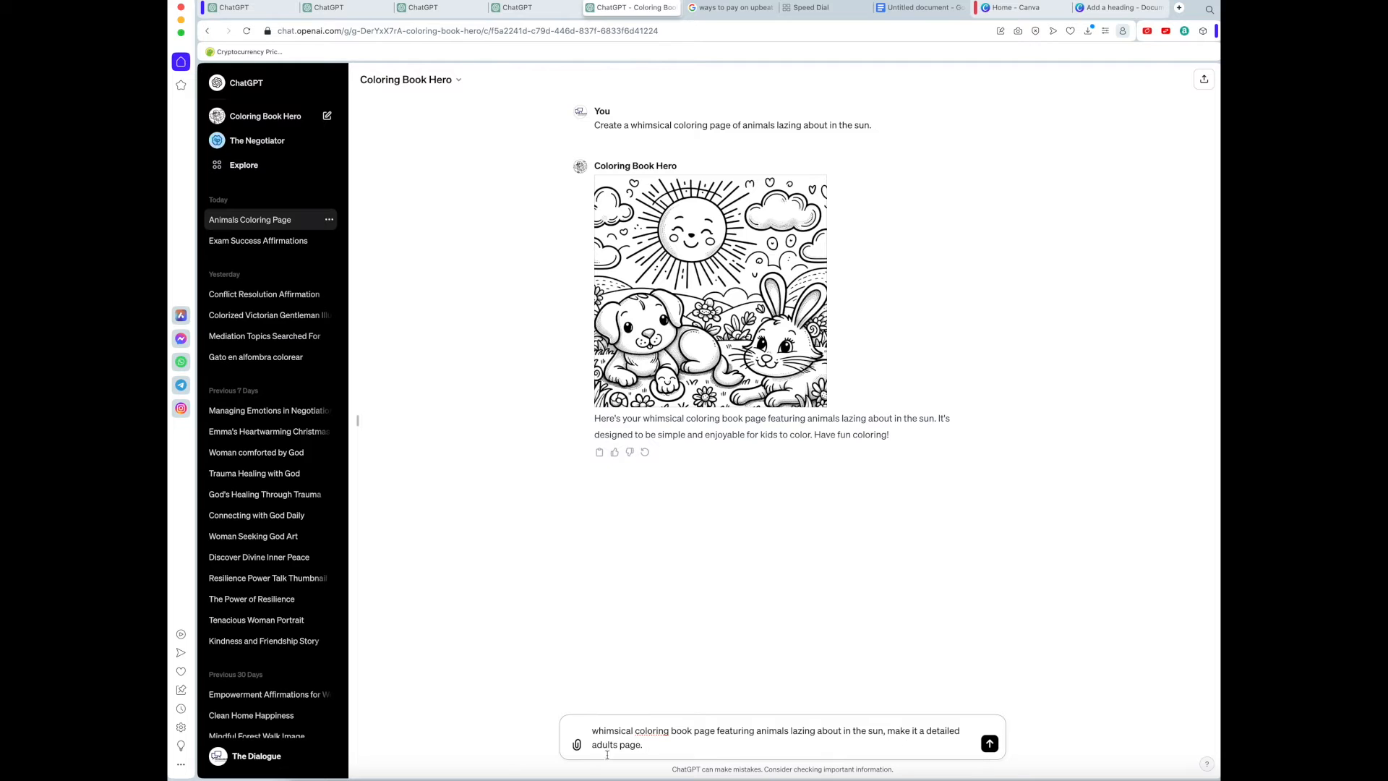
{"action": "left_click", "coordinate": [990, 744]}
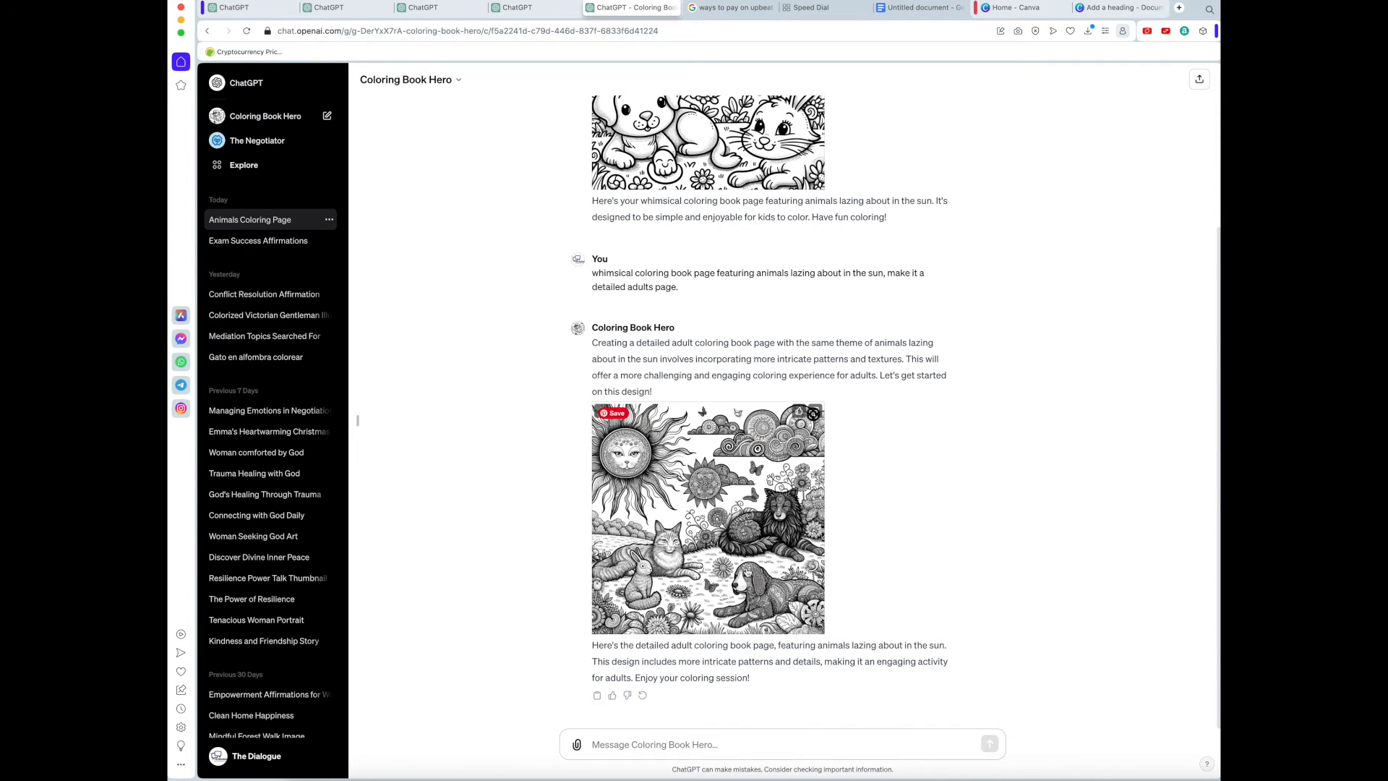
View the detailed adult coloring image at full size, close it and send the prompt "create a less detailed page.".
{"action": "left_click", "coordinate": [748, 570]}
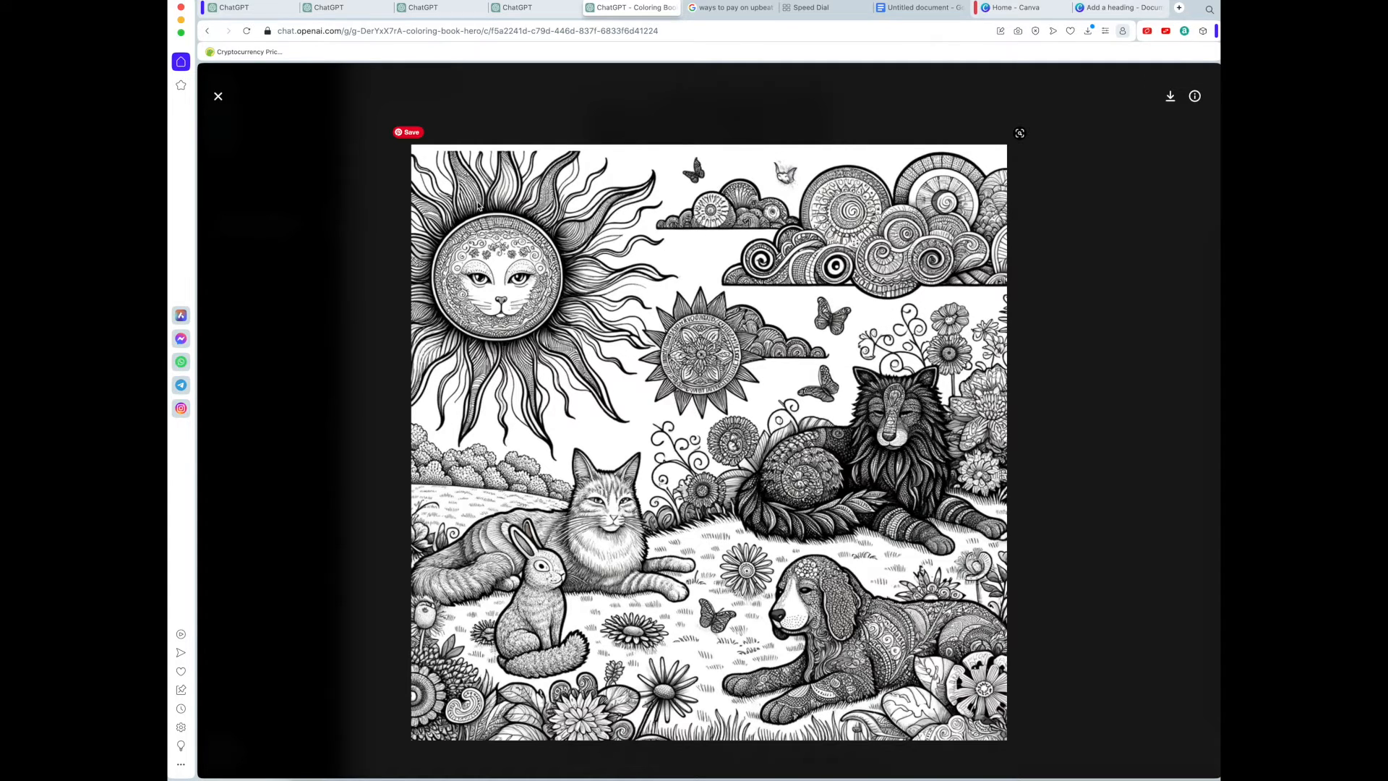
{"action": "left_click", "coordinate": [219, 98]}
{"action": "left_click", "coordinate": [670, 746]}
{"action": "type", "text": "create a less detailed page."}
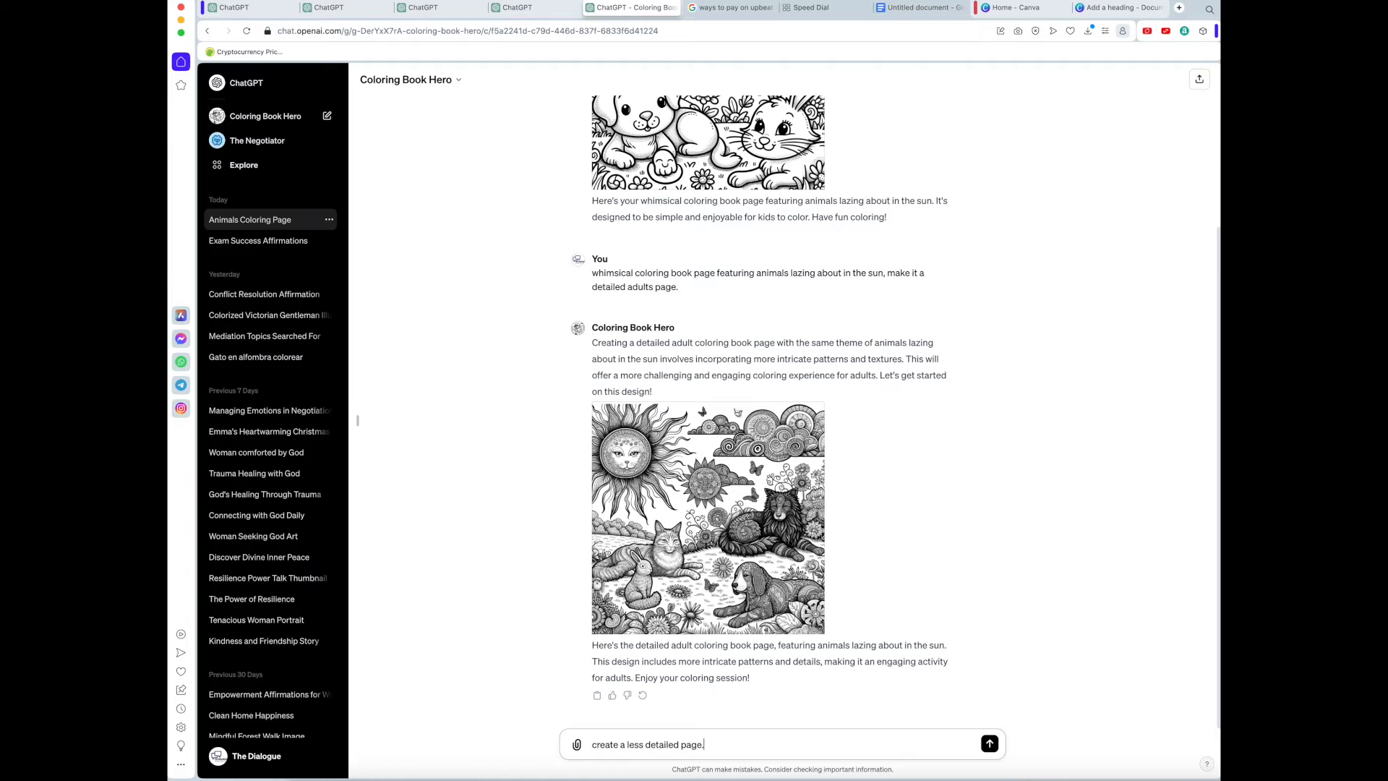
{"action": "key", "text": "Return"}
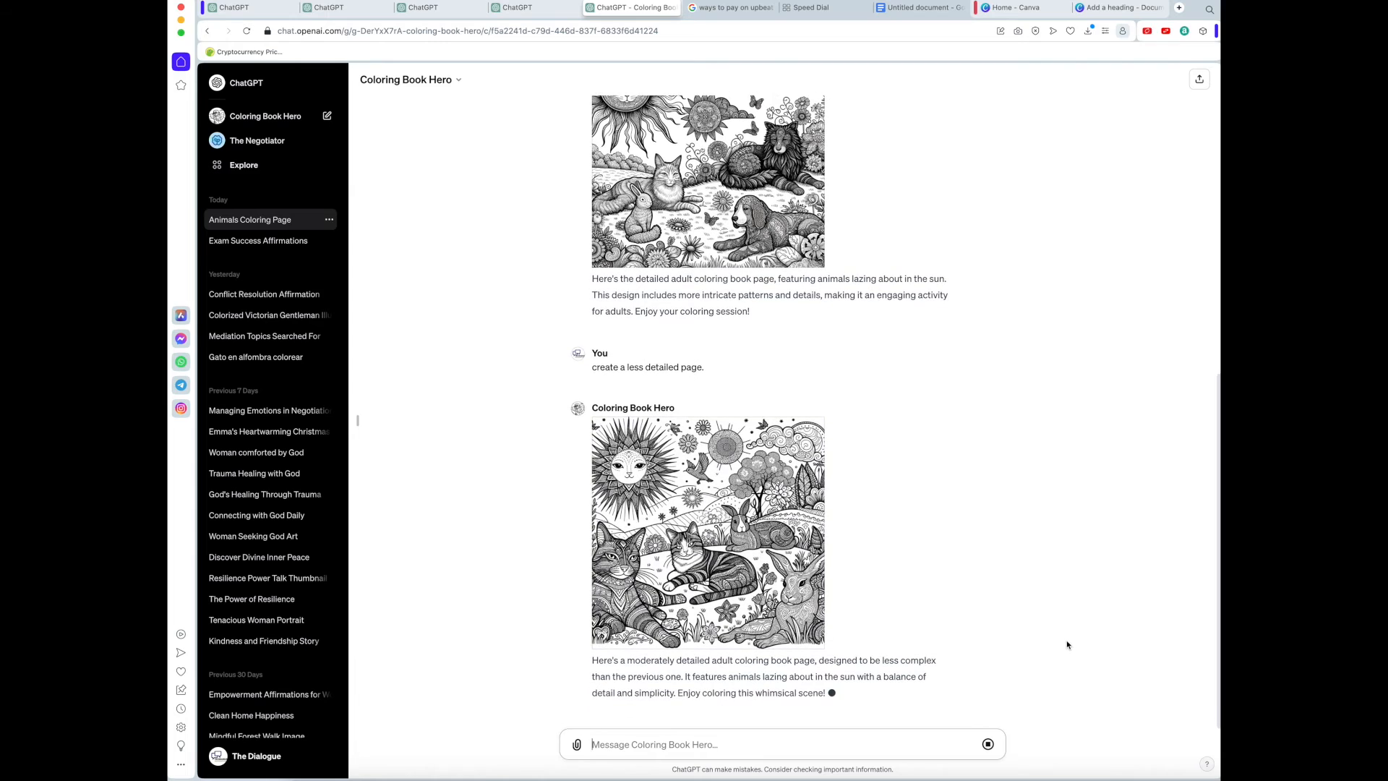
Inspect the new image of cats and rabbits at full size, close it and request a less detailed page once more.
{"action": "left_click", "coordinate": [783, 592]}
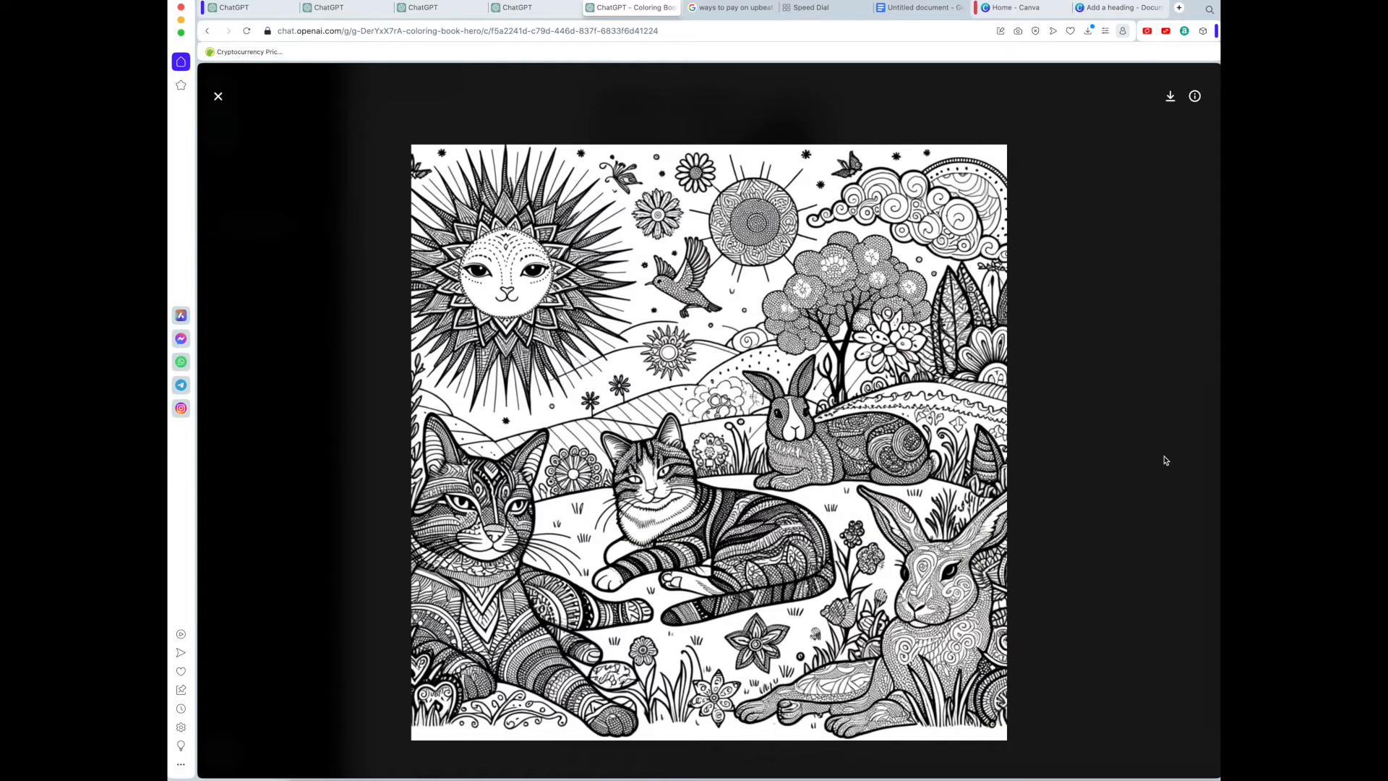
{"action": "left_click", "coordinate": [218, 96]}
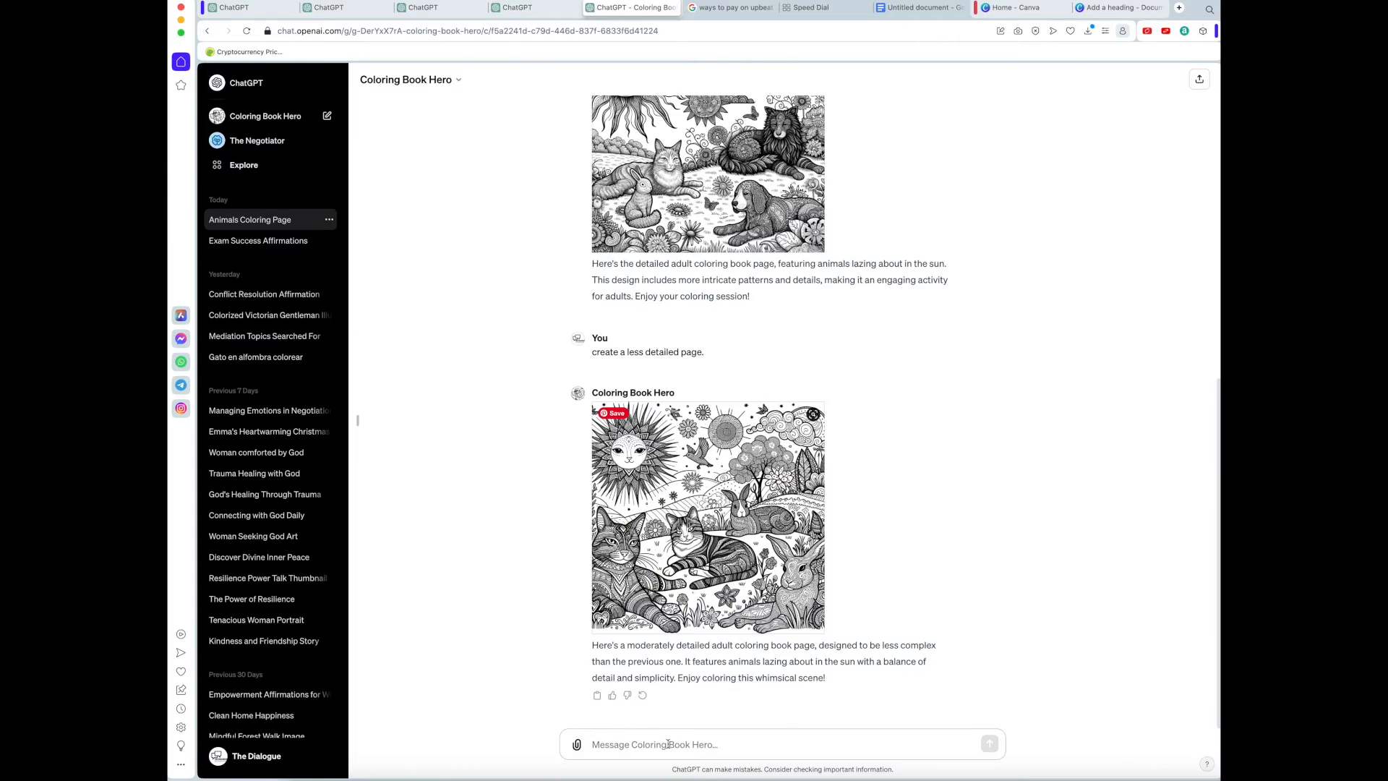
{"action": "type", "text": "create"}
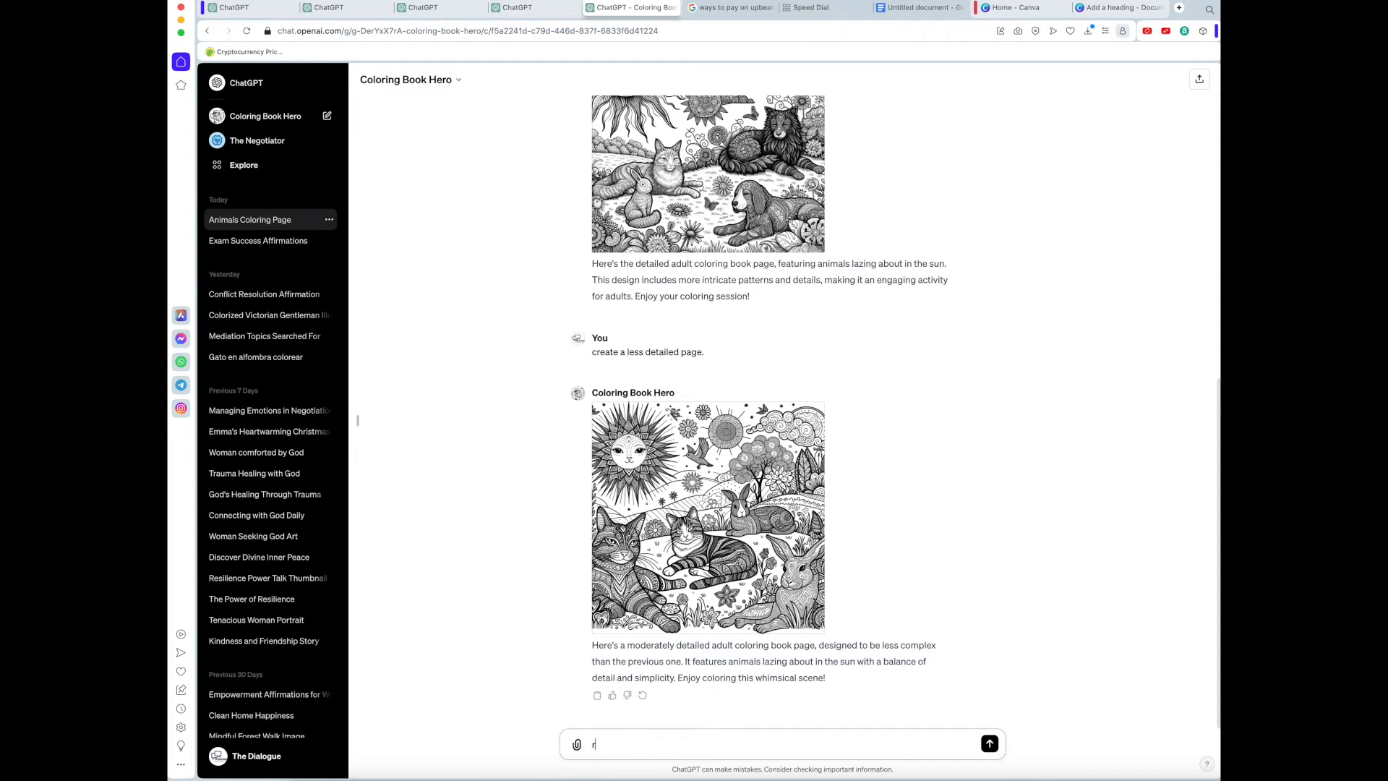
{"action": "type", "text": " l"}
{"action": "type", "text": " a less det"}
{"action": "type", "text": "ailed pa"}
{"action": "type", "text": "ge"}
{"action": "key", "text": "Return"}
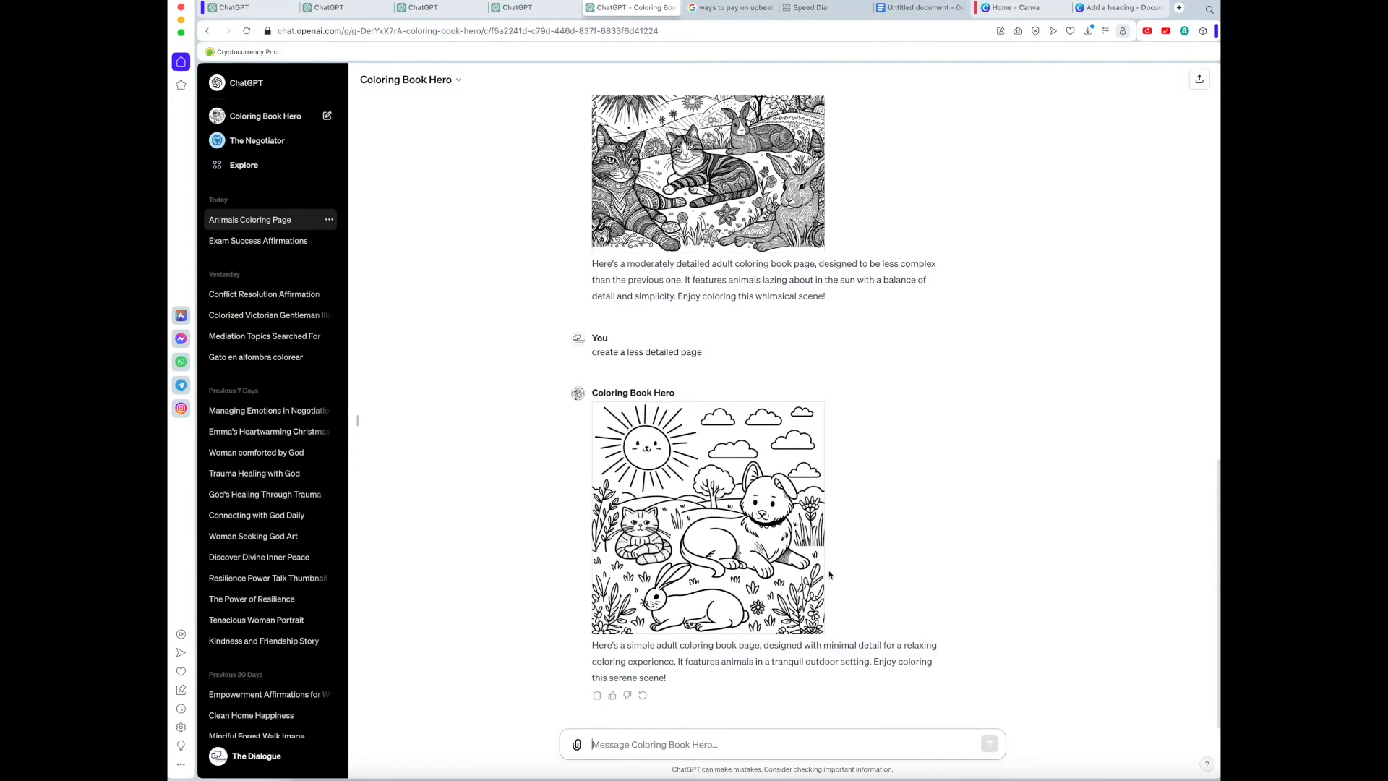
Copy the moderately detailed image of cats and rabbits from ChatGPT and paste it onto page 2 of the Canva design.
{"action": "right_click", "coordinate": [772, 407]}
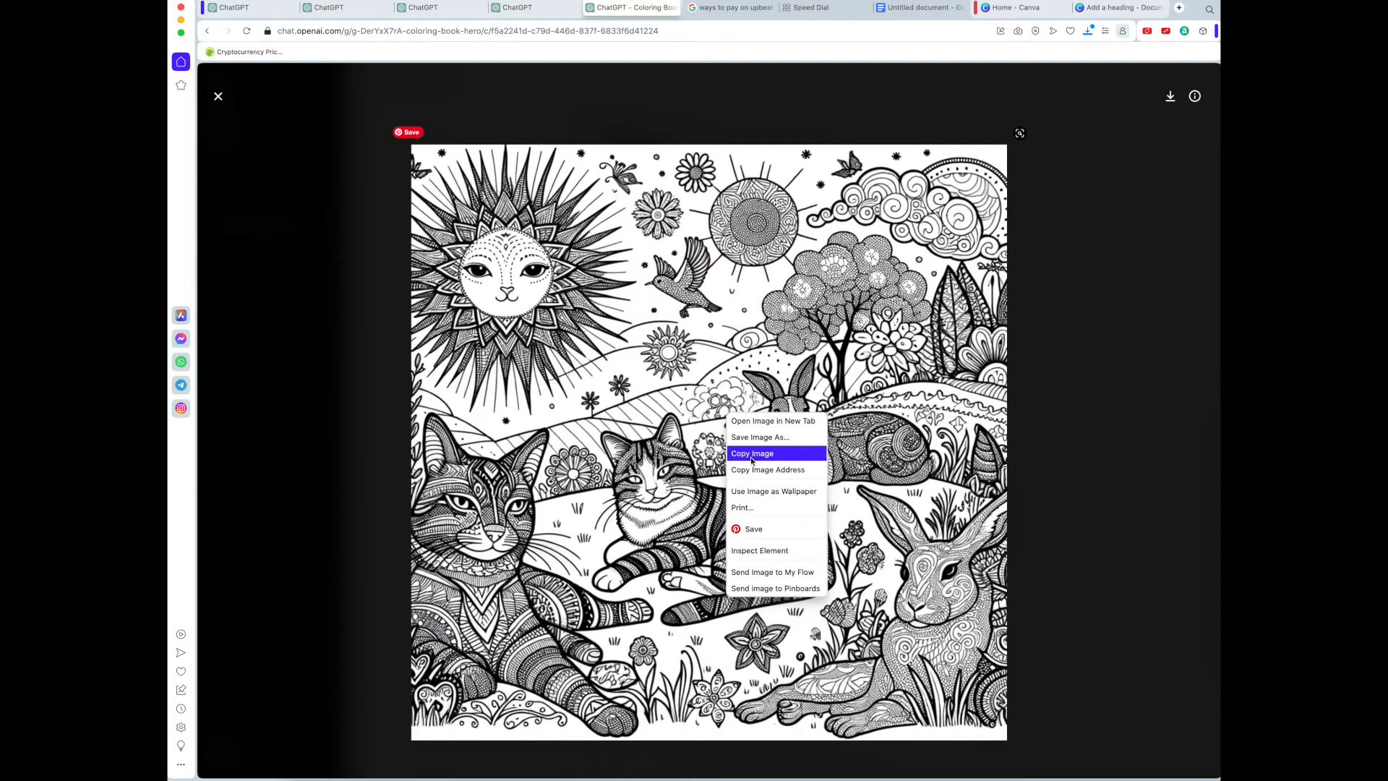
{"action": "left_click", "coordinate": [751, 453]}
{"action": "left_click", "coordinate": [1097, 9]}
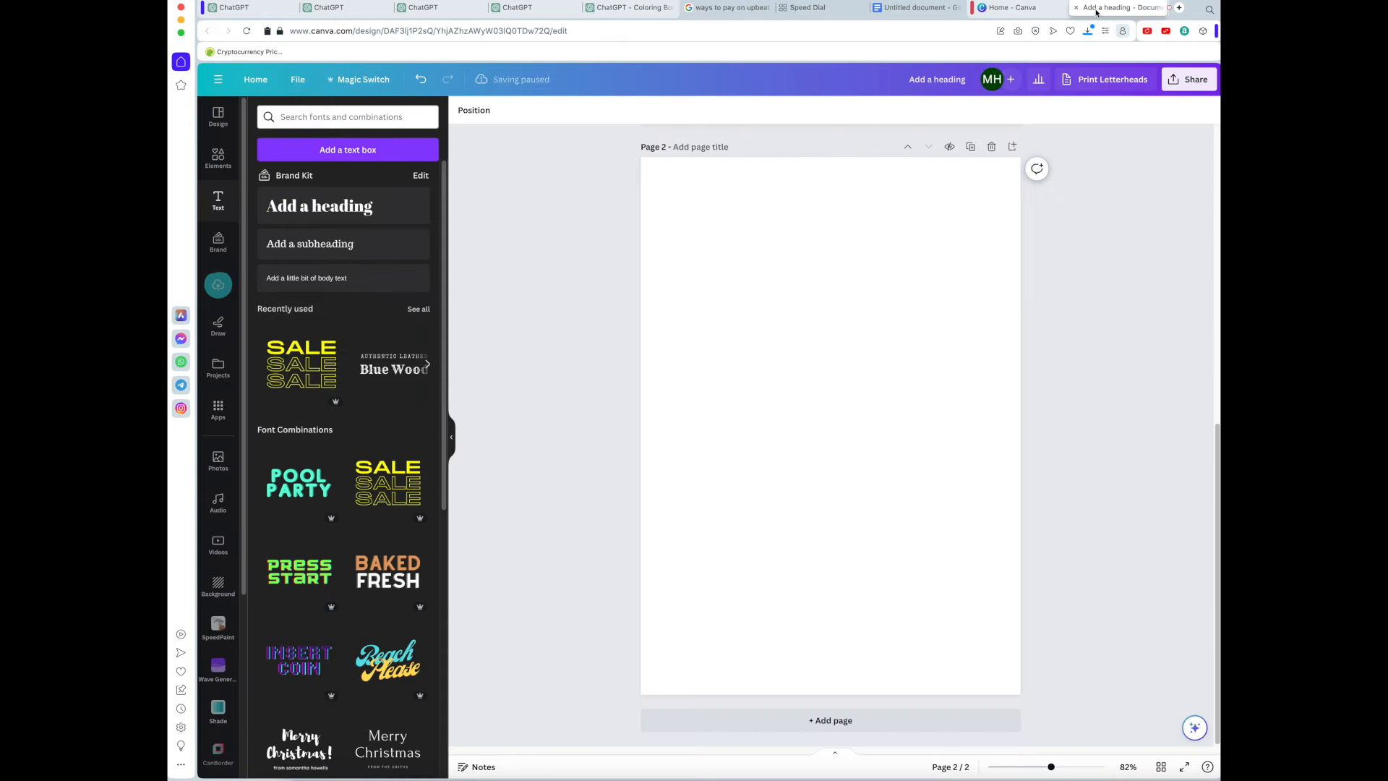
{"action": "right_click", "coordinate": [784, 335]}
{"action": "left_click", "coordinate": [821, 394]}
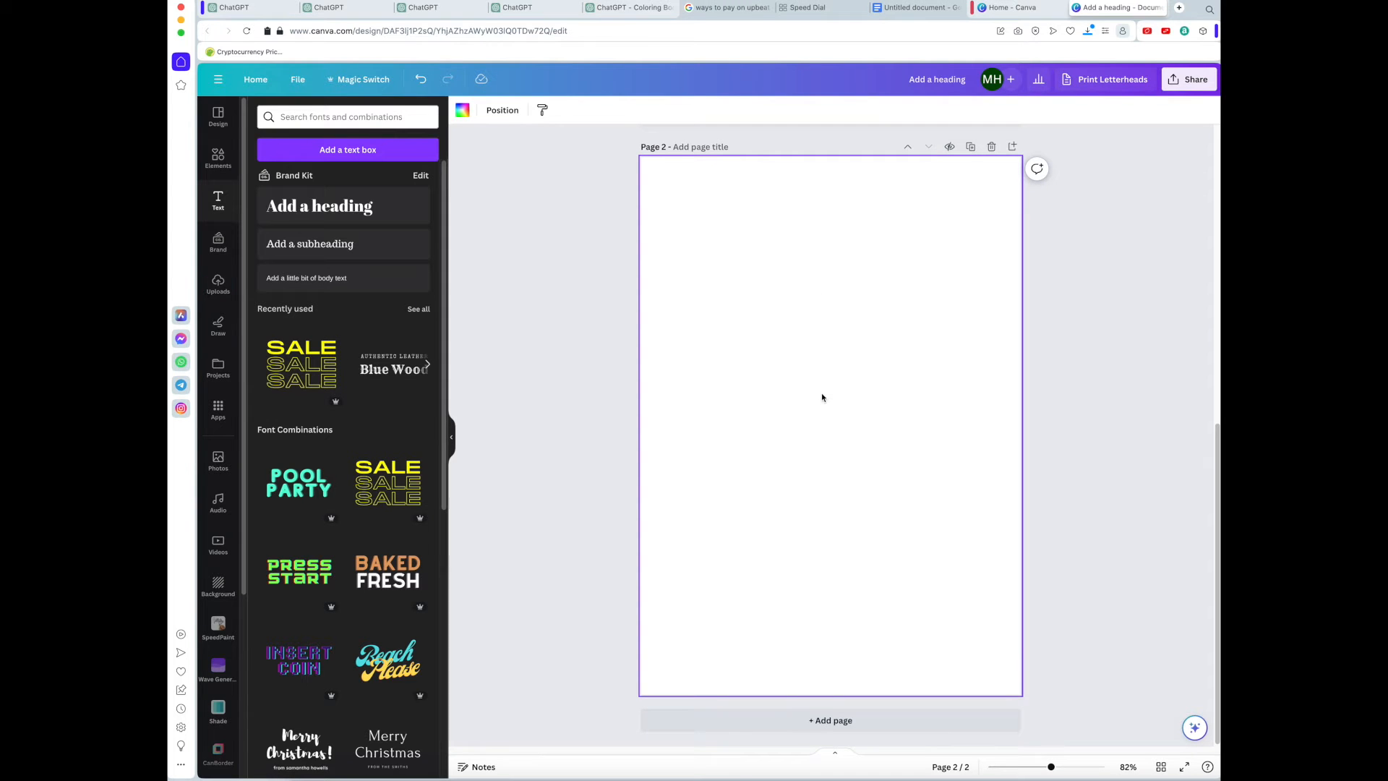
Move the pasted image to the upper-left corner of page 2 and enlarge it until it covers the whole page.
{"action": "left_click_drag", "start_coordinate": [823, 397], "coordinate": [757, 253]}
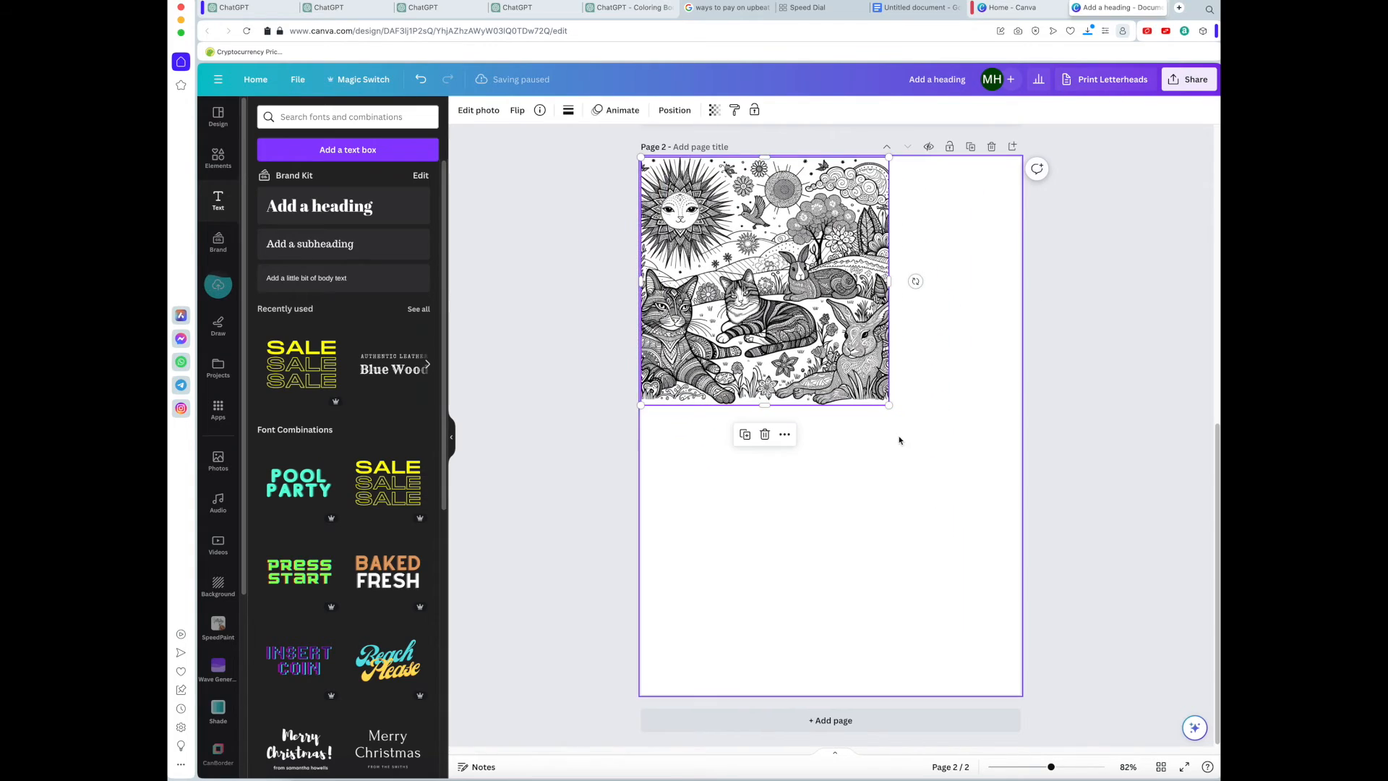
{"action": "left_click_drag", "start_coordinate": [890, 406], "coordinate": [1189, 705]}
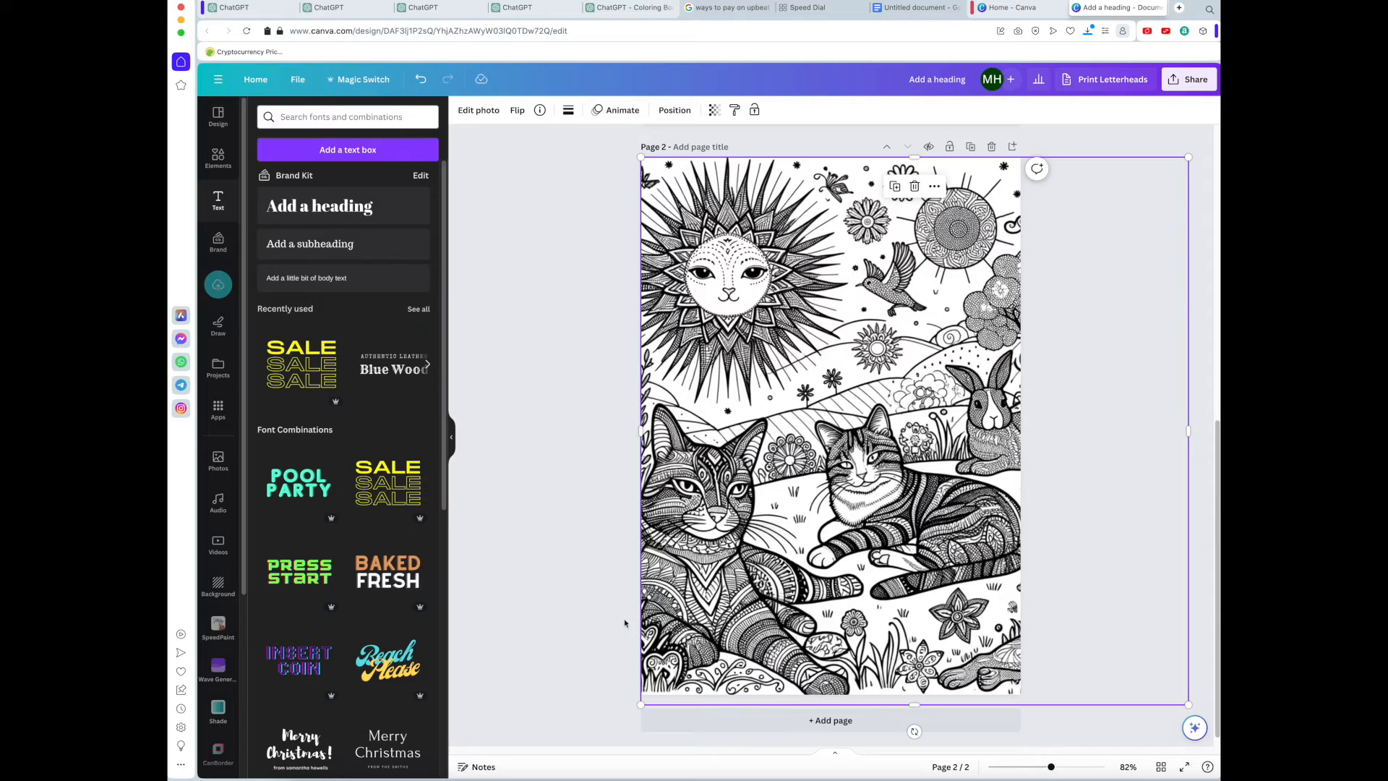
{"action": "left_click", "coordinate": [597, 594]}
Adjust the page 2 image with Blacks 94, Brightness 25 and Contrast 100, and alter its Saturation.
{"action": "left_click", "coordinate": [760, 583]}
{"action": "left_click", "coordinate": [479, 110]}
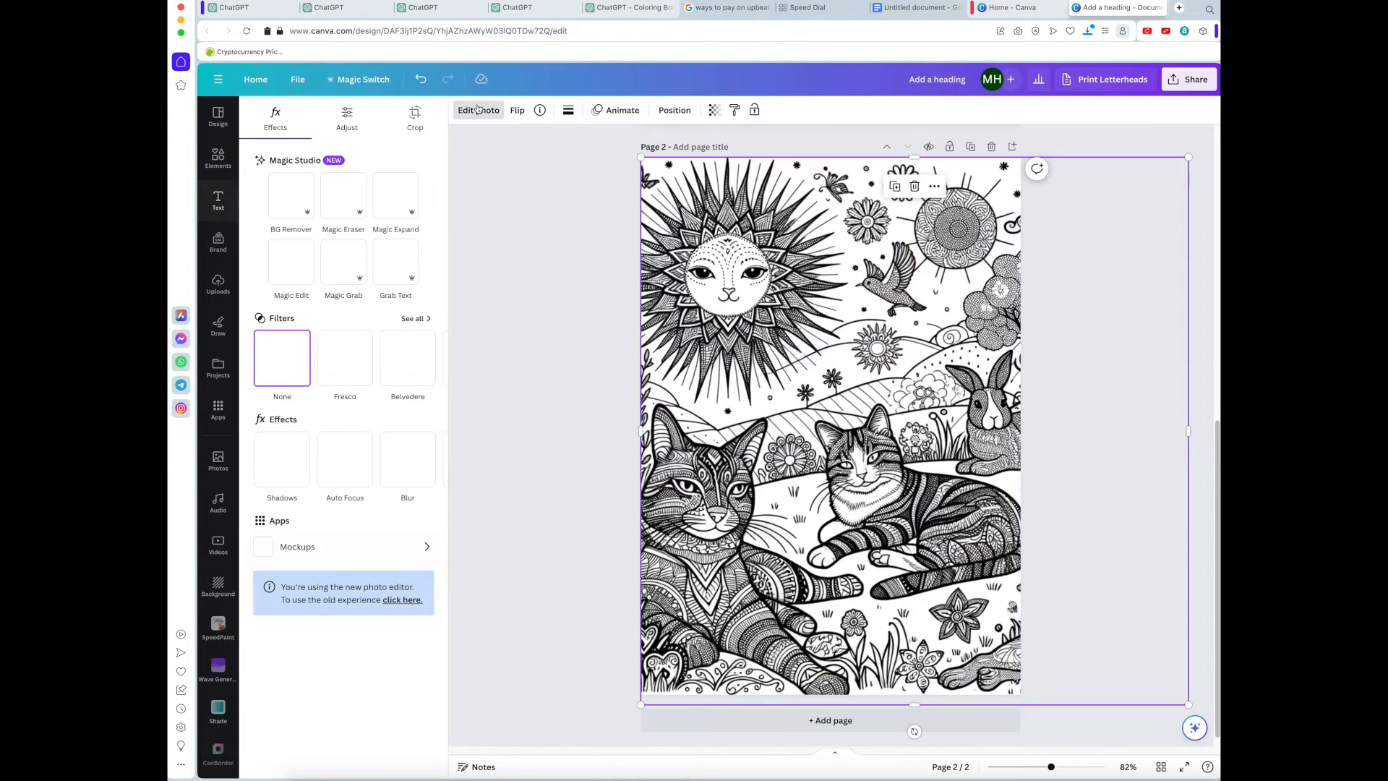
{"action": "left_click", "coordinate": [355, 121]}
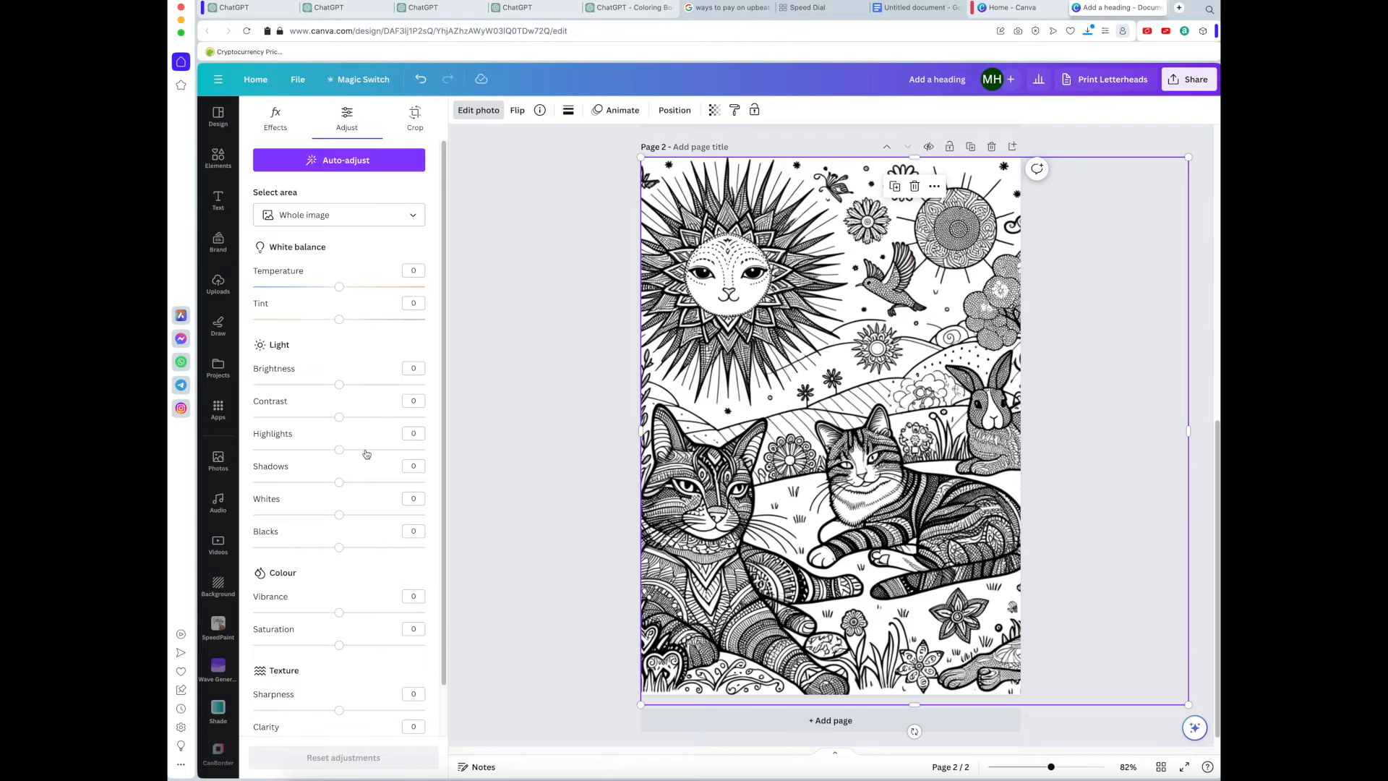
{"action": "left_click_drag", "start_coordinate": [340, 548], "coordinate": [420, 548]}
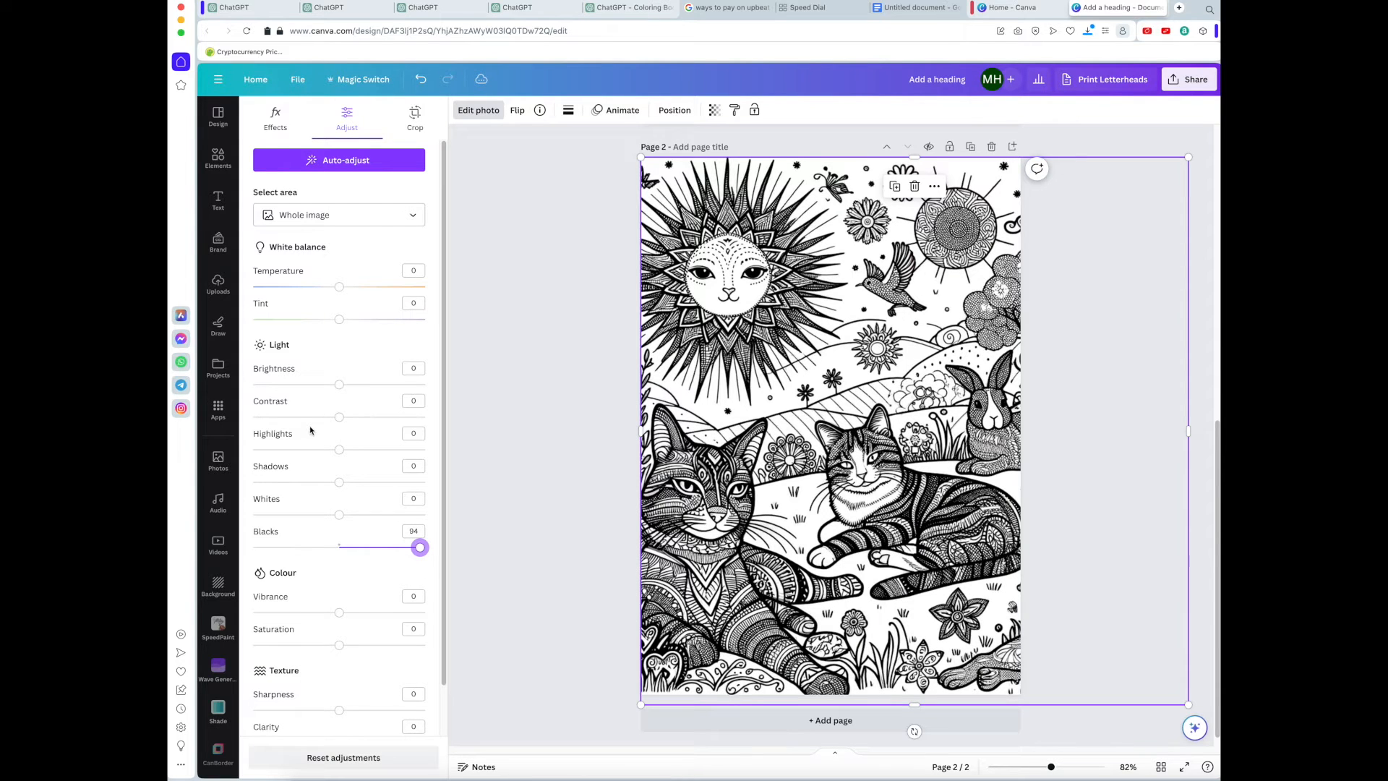
{"action": "left_click_drag", "start_coordinate": [340, 384], "coordinate": [428, 428]}
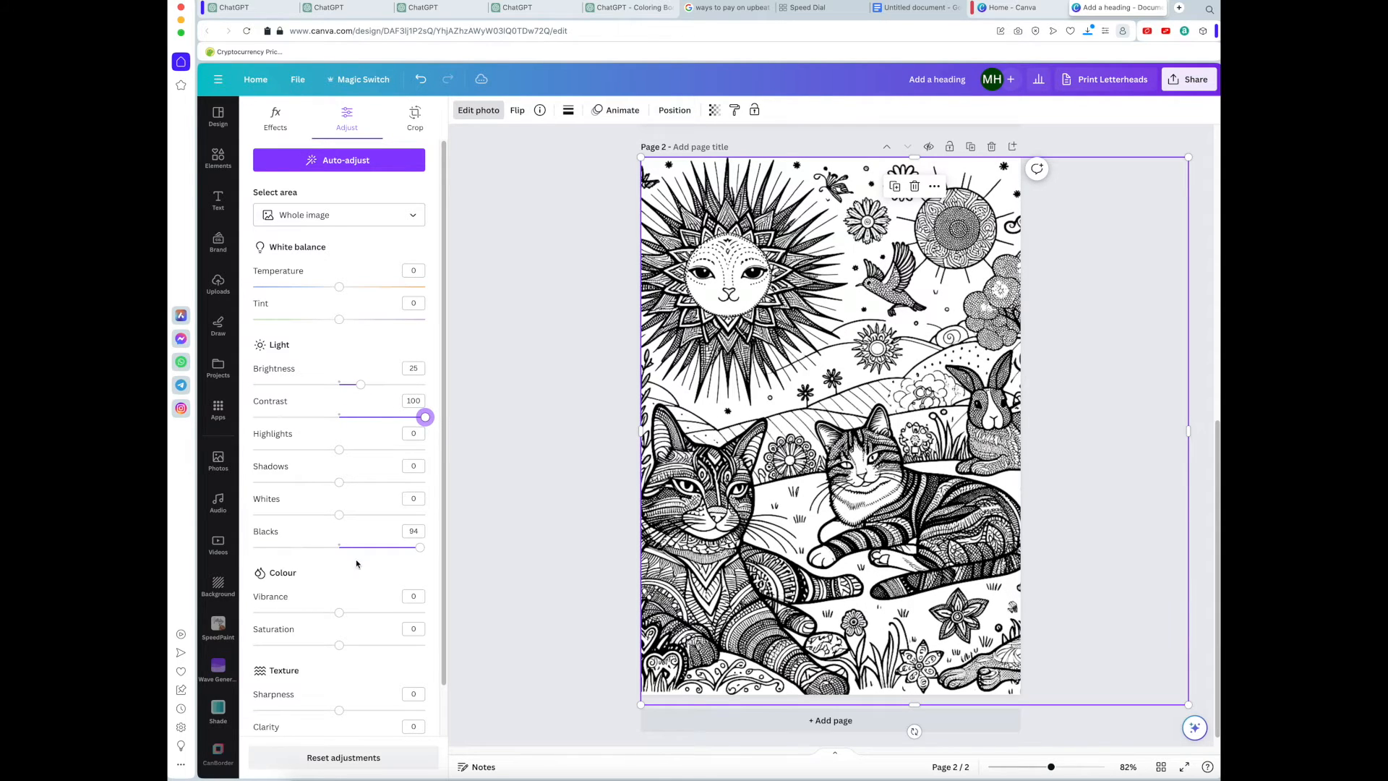
{"action": "left_click_drag", "start_coordinate": [341, 645], "coordinate": [545, 598]}
{"action": "left_click", "coordinate": [546, 597]}
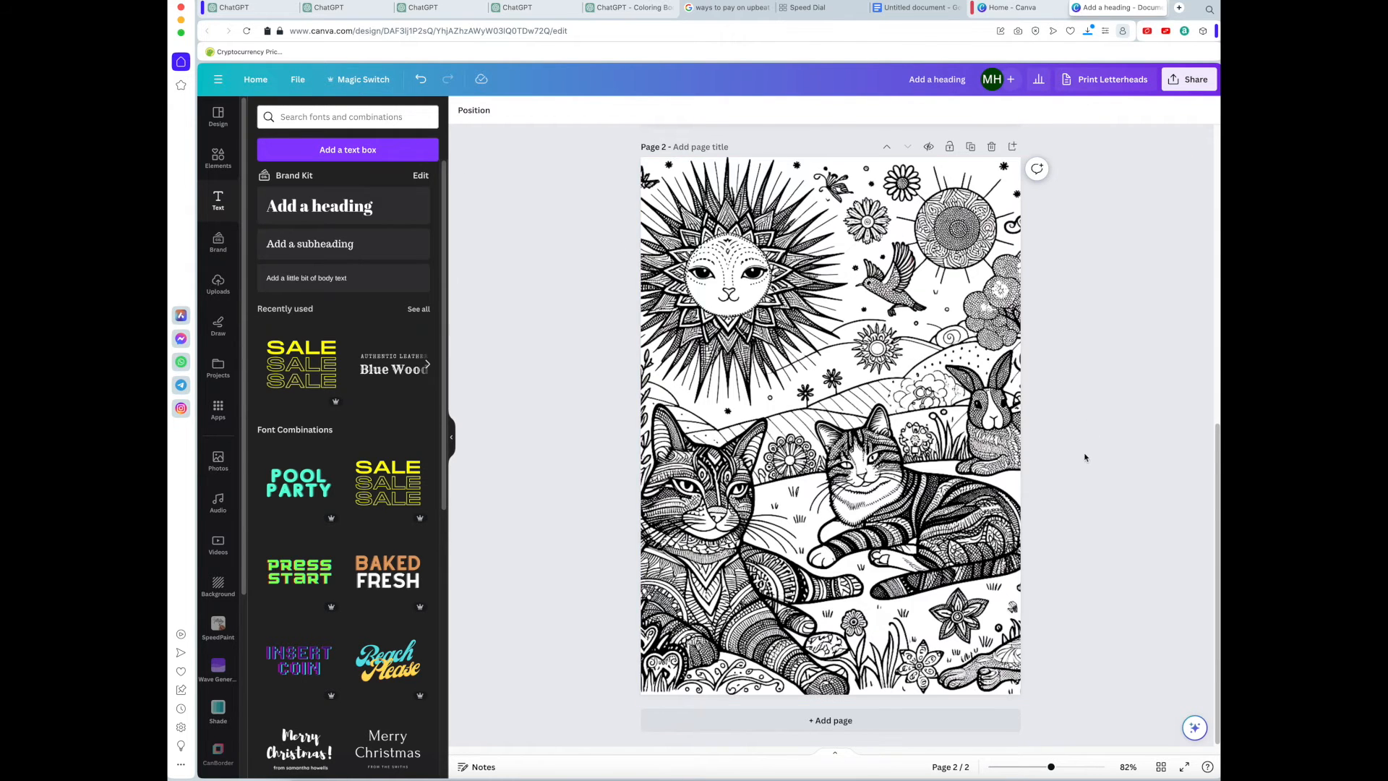
{"action": "scroll", "coordinate": [1085, 457], "scroll_direction": "up", "scroll_amount": 7}
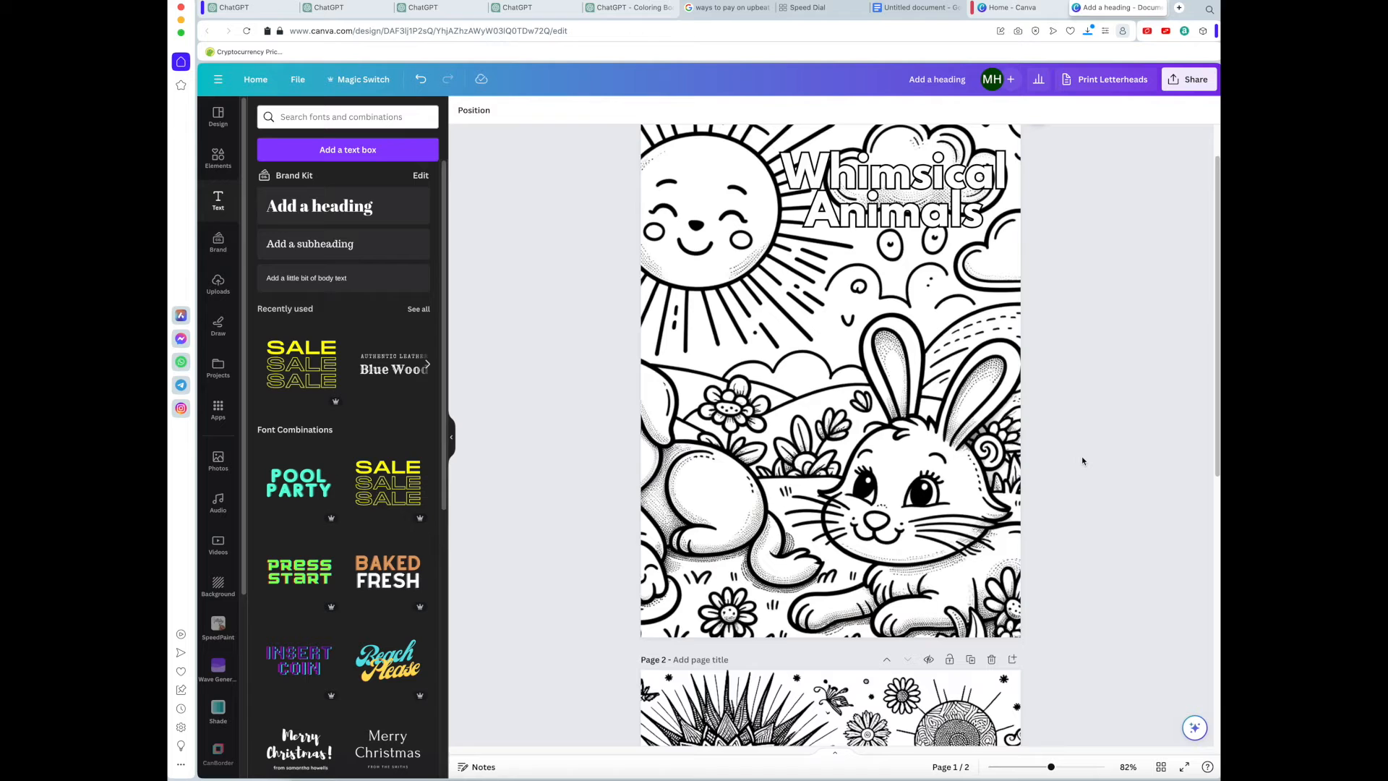
{"action": "scroll", "coordinate": [1081, 470], "scroll_direction": "down", "scroll_amount": 6}
{"action": "scroll", "coordinate": [1081, 471], "scroll_direction": "down", "scroll_amount": 2}
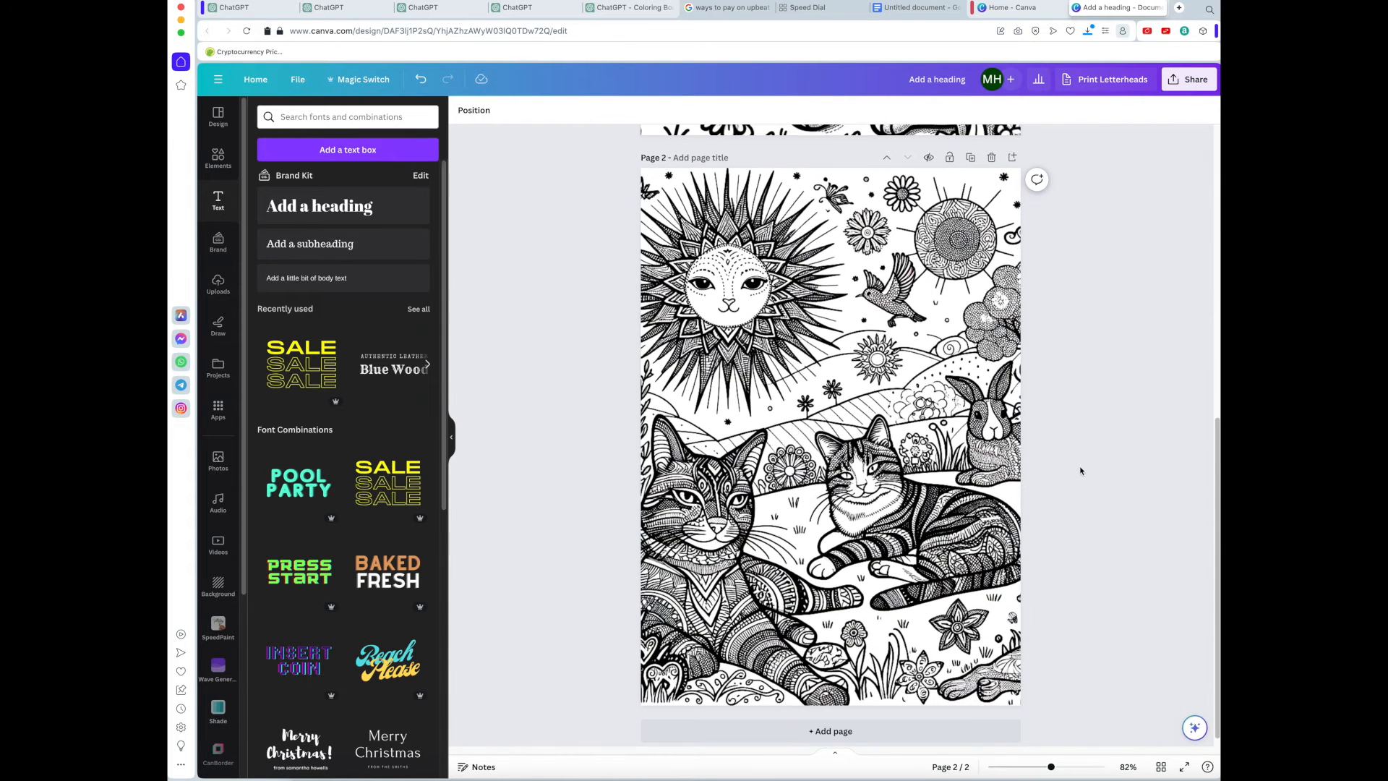
Open the Simple Dots Lines A4 Stationery Paper Document design and examine its framed coloring pages down to the baseball boy on page 3.
{"action": "left_click", "coordinate": [1025, 10]}
{"action": "left_click", "coordinate": [452, 539]}
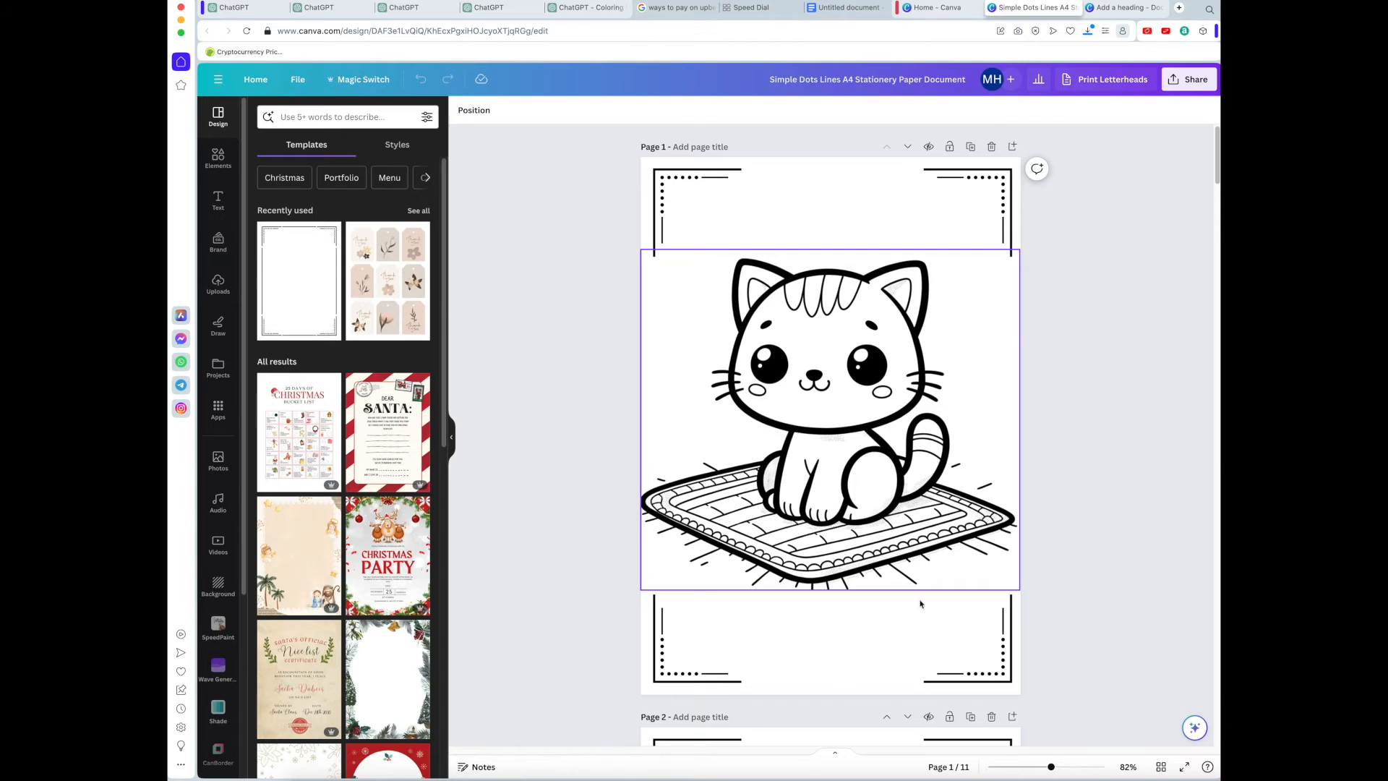
{"action": "scroll", "coordinate": [1038, 638], "scroll_direction": "down", "scroll_amount": 5}
{"action": "scroll", "coordinate": [1031, 627], "scroll_direction": "down", "scroll_amount": 2}
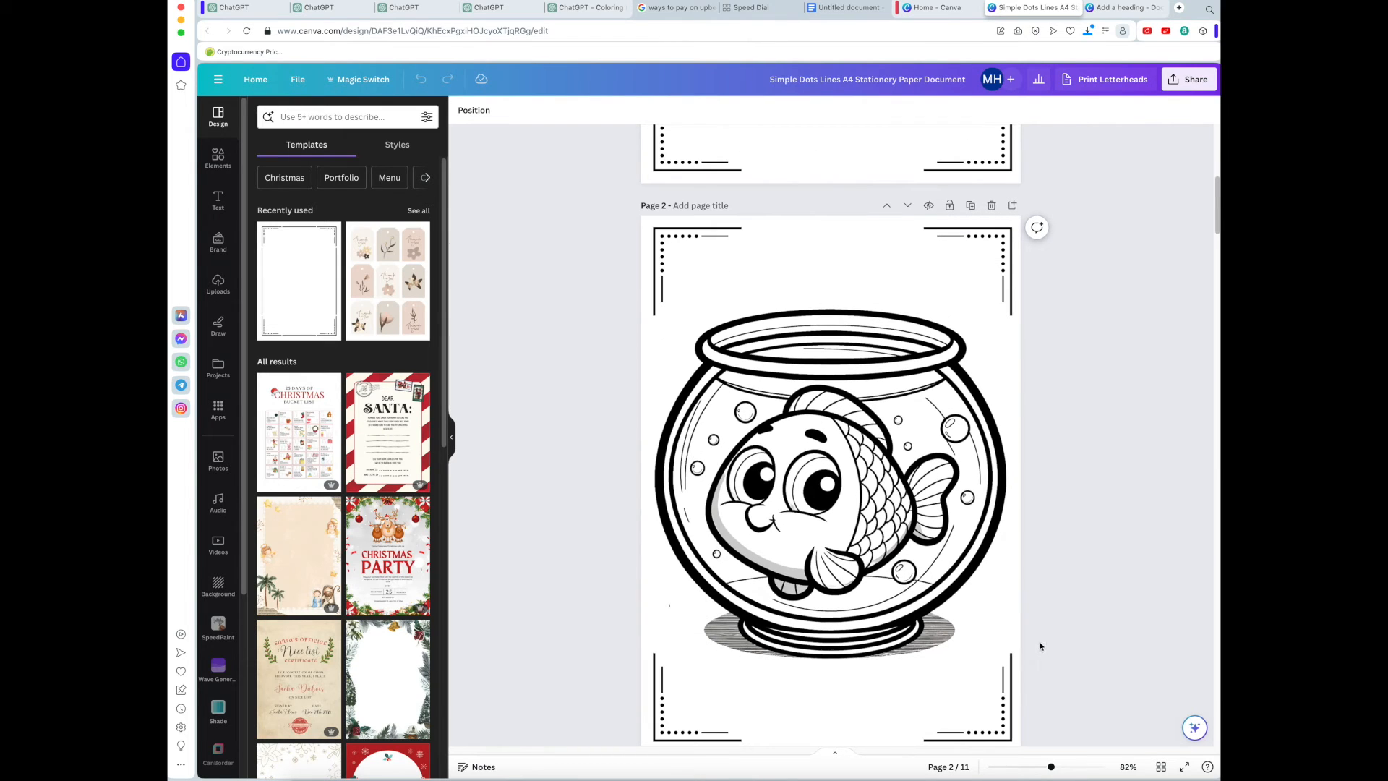
{"action": "scroll", "coordinate": [1072, 674], "scroll_direction": "down", "scroll_amount": 1}
{"action": "scroll", "coordinate": [1072, 673], "scroll_direction": "down", "scroll_amount": 10}
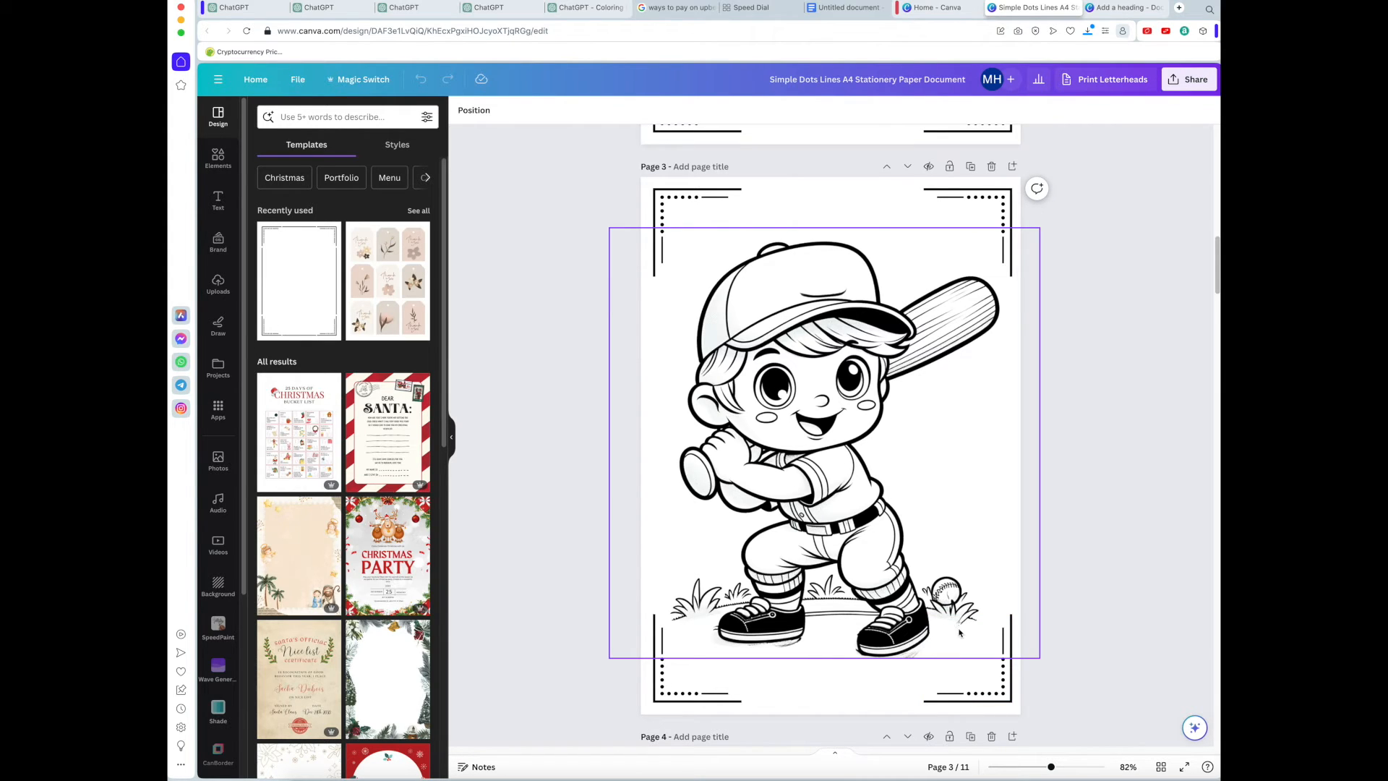
{"action": "left_click", "coordinate": [791, 483]}
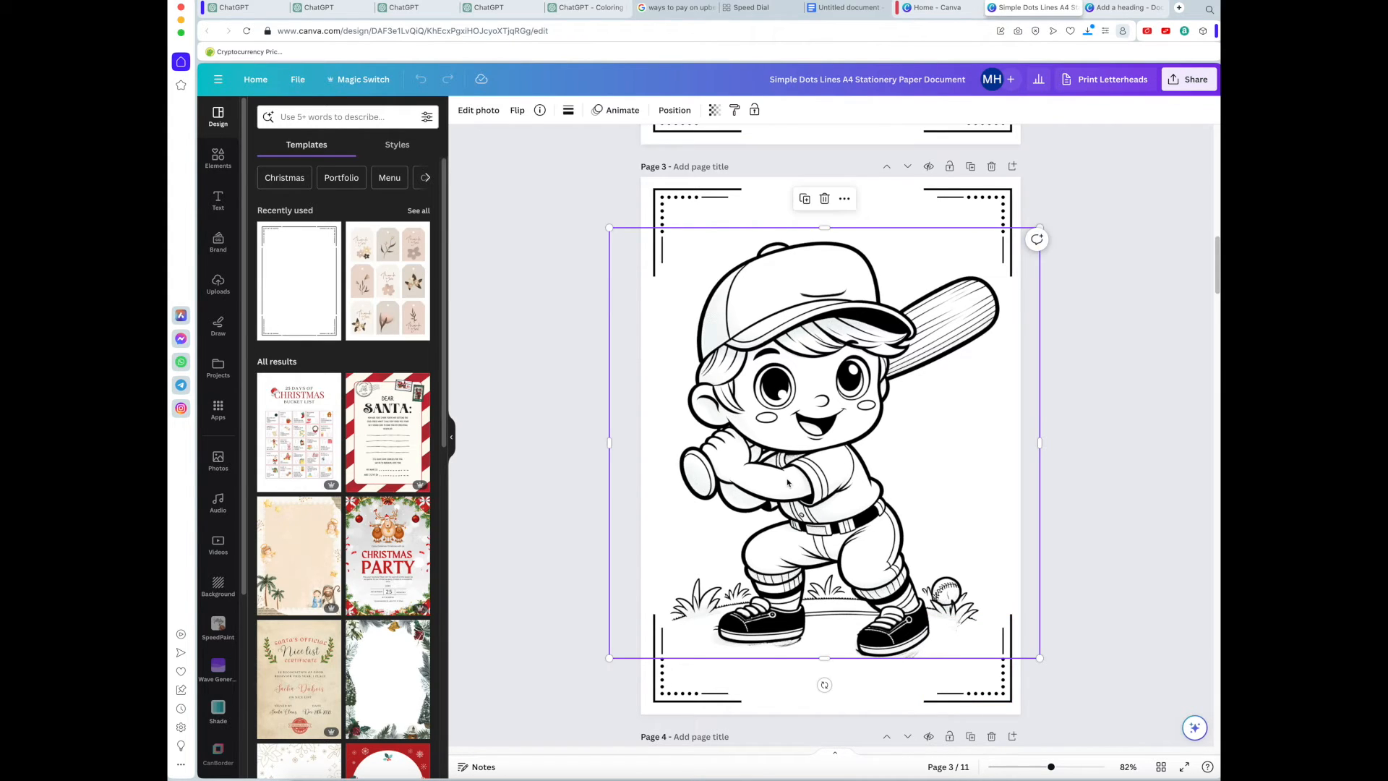
Erase both cheek marks on the page 3 baseball boy with Magic Eraser at brush size 12.
{"action": "left_click", "coordinate": [479, 110]}
{"action": "left_click", "coordinate": [295, 206]}
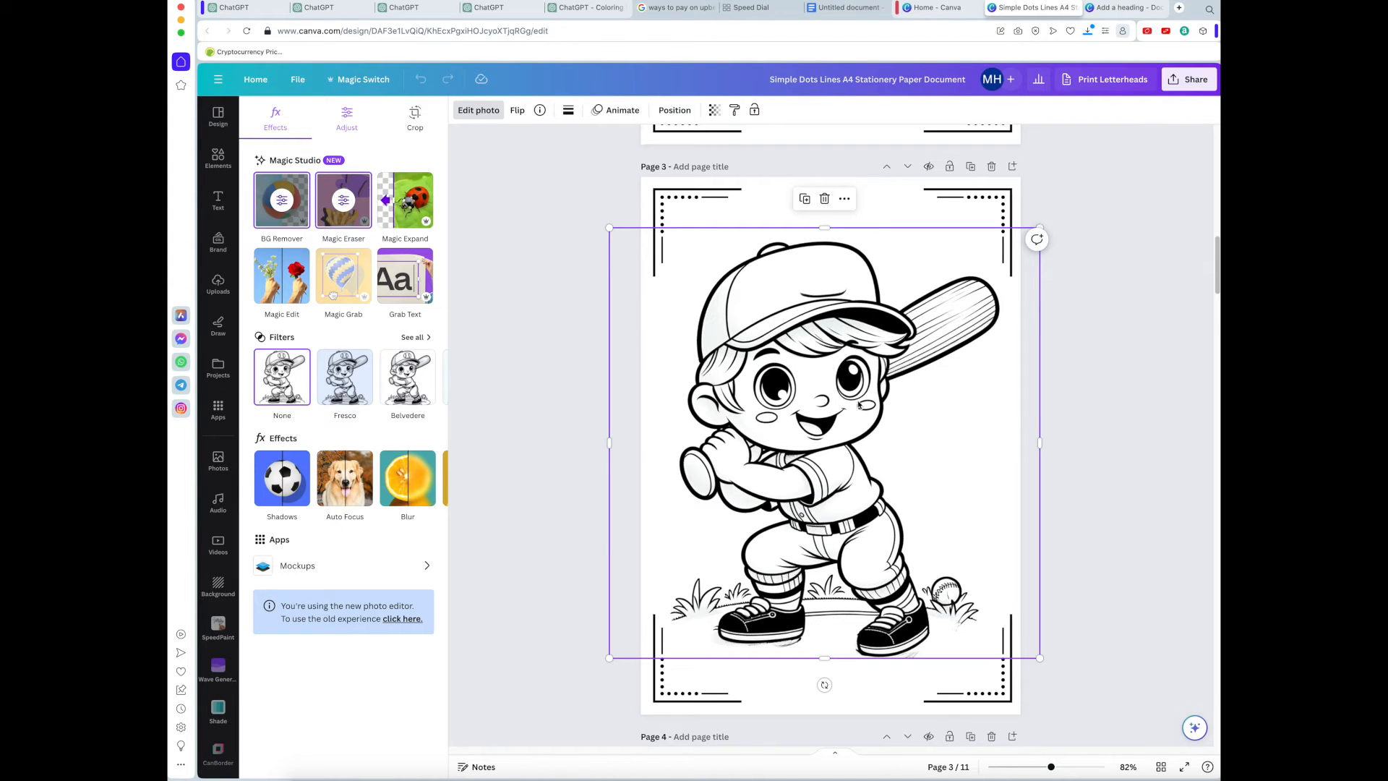
{"action": "left_click", "coordinate": [365, 219]}
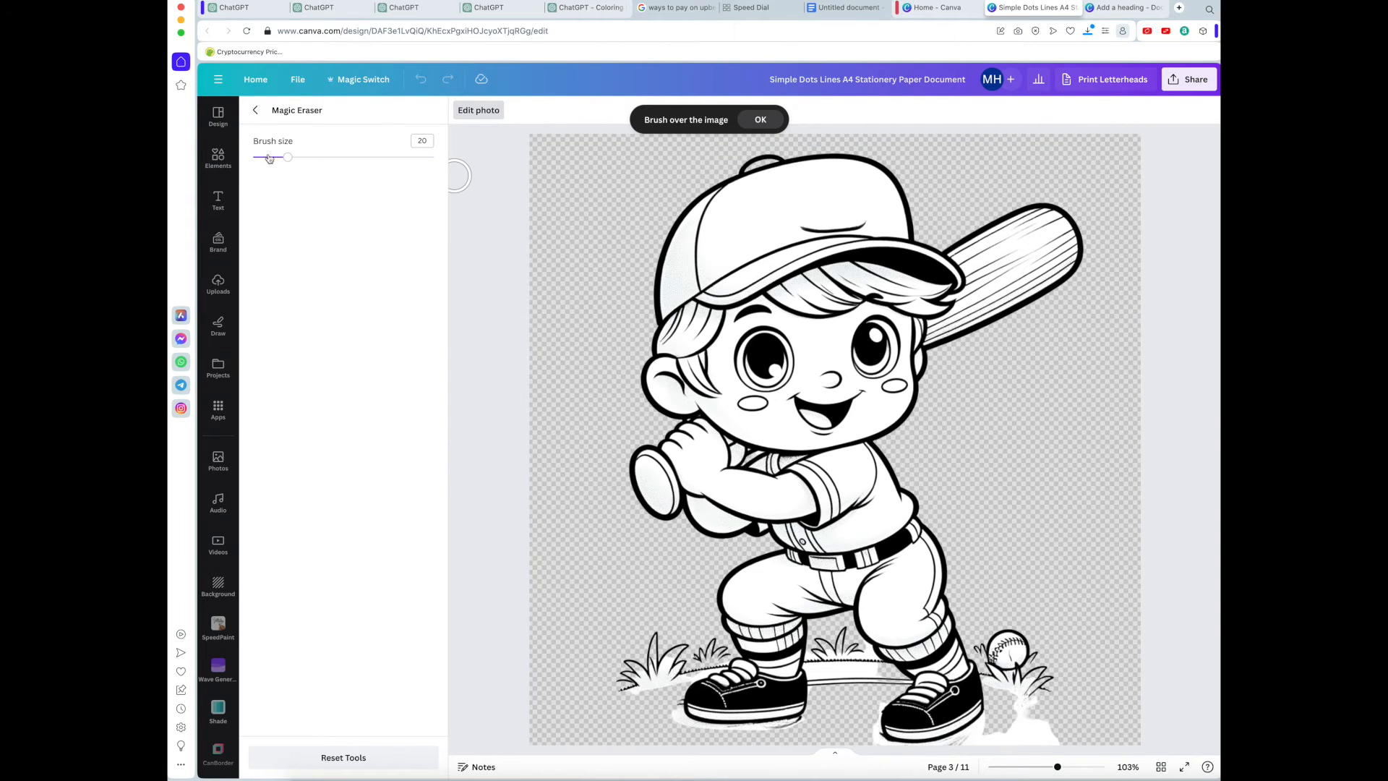
{"action": "left_click_drag", "start_coordinate": [288, 157], "coordinate": [273, 156]}
{"action": "left_click_drag", "start_coordinate": [905, 389], "coordinate": [887, 388]}
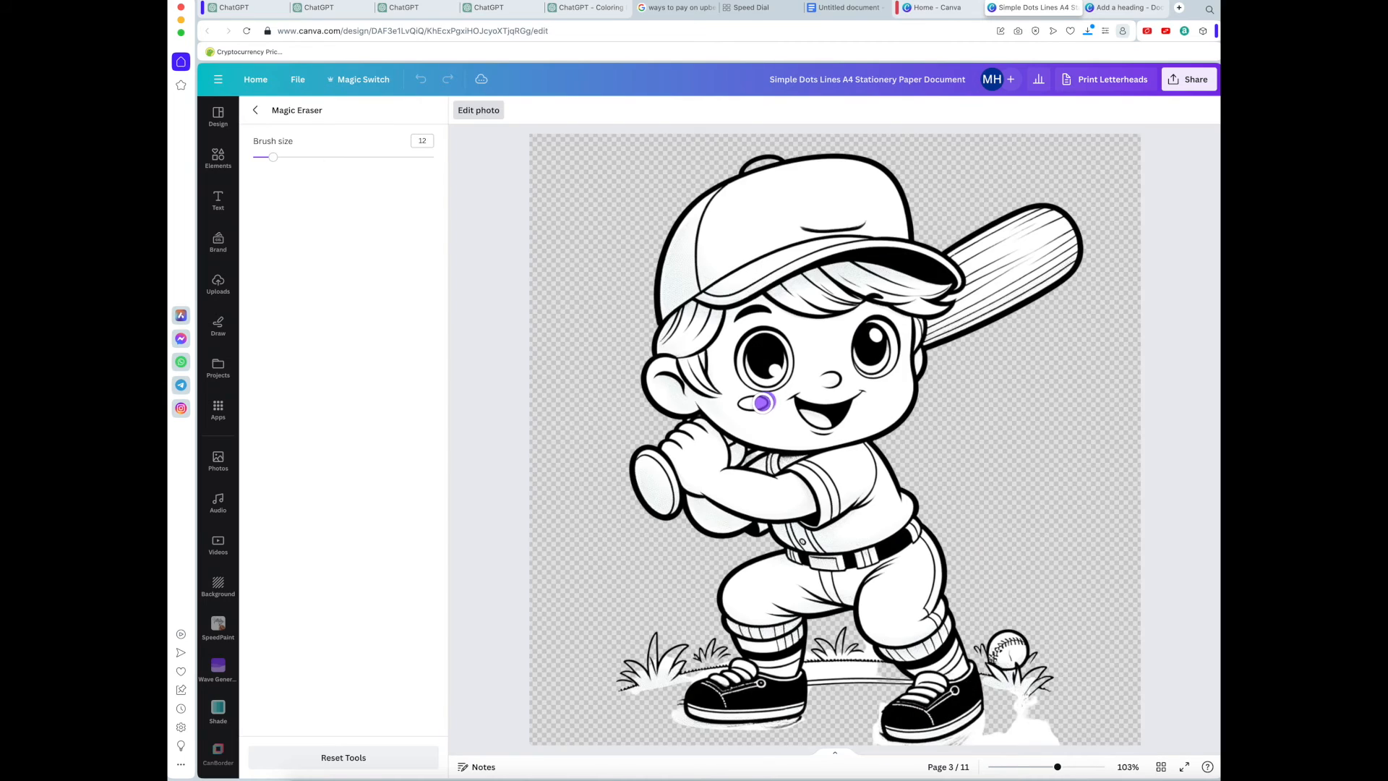
{"action": "left_click_drag", "start_coordinate": [763, 403], "coordinate": [744, 408]}
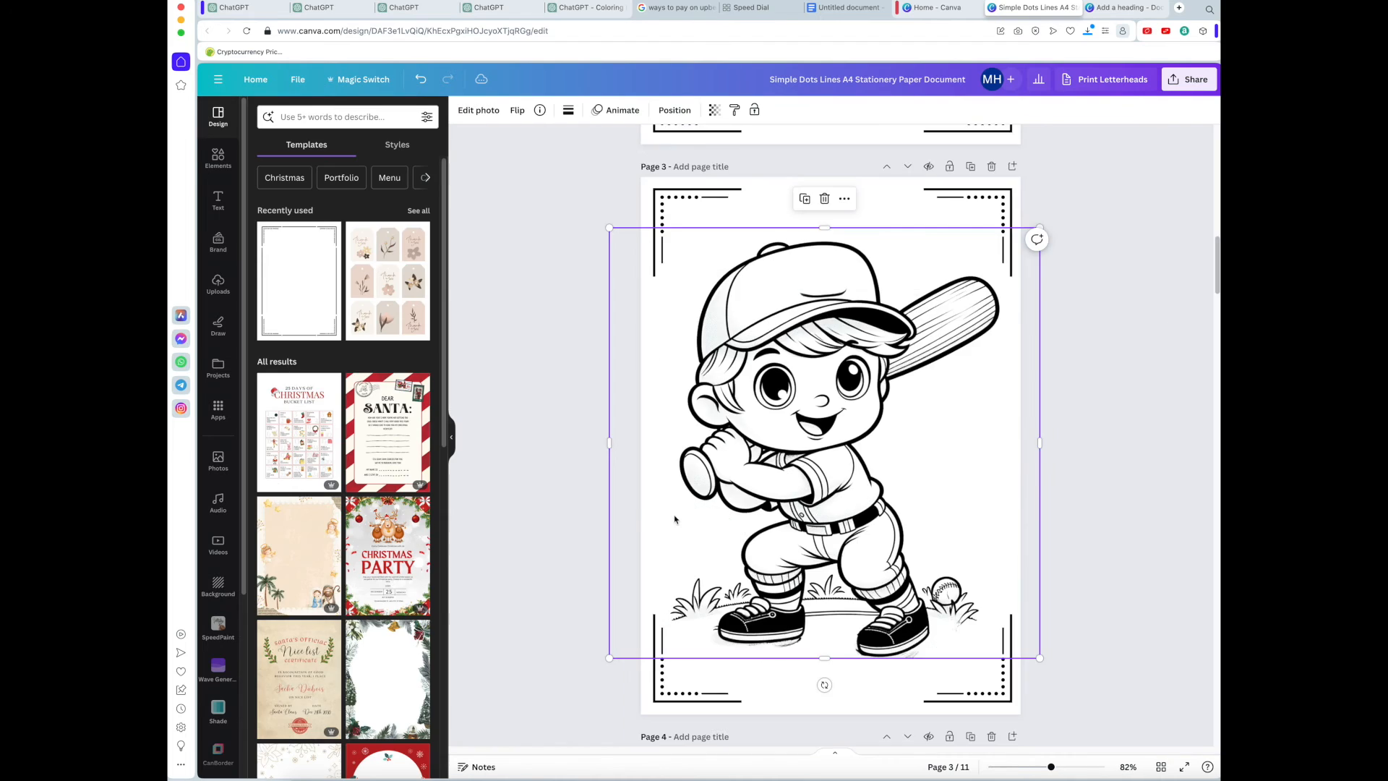
Examine the coloring pages from the birthday girl on page 4 through the Victorian portraits on page 9, and recheck pages 1 and 2.
{"action": "scroll", "coordinate": [637, 518], "scroll_direction": "down", "scroll_amount": 5}
{"action": "scroll", "coordinate": [618, 521], "scroll_direction": "down", "scroll_amount": 3}
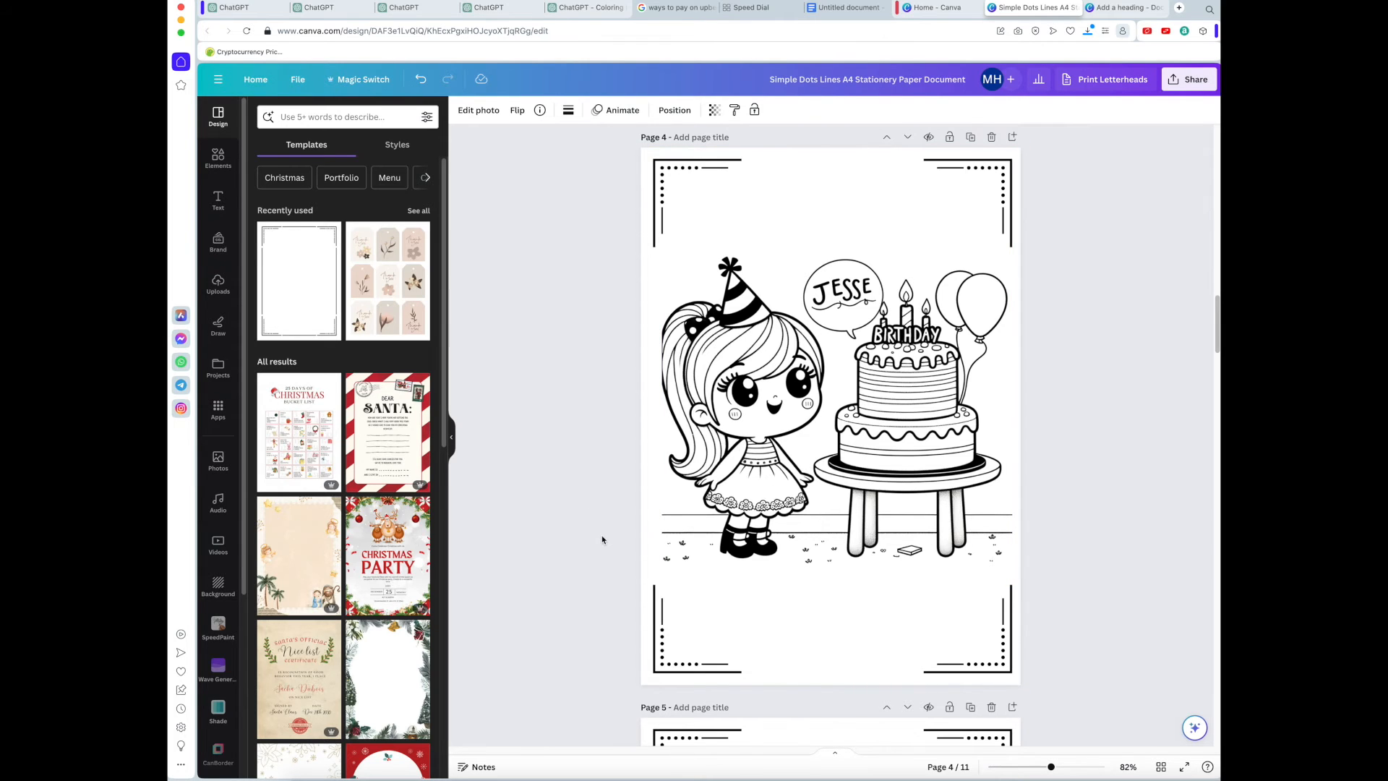
{"action": "scroll", "coordinate": [601, 535], "scroll_direction": "down", "scroll_amount": 8}
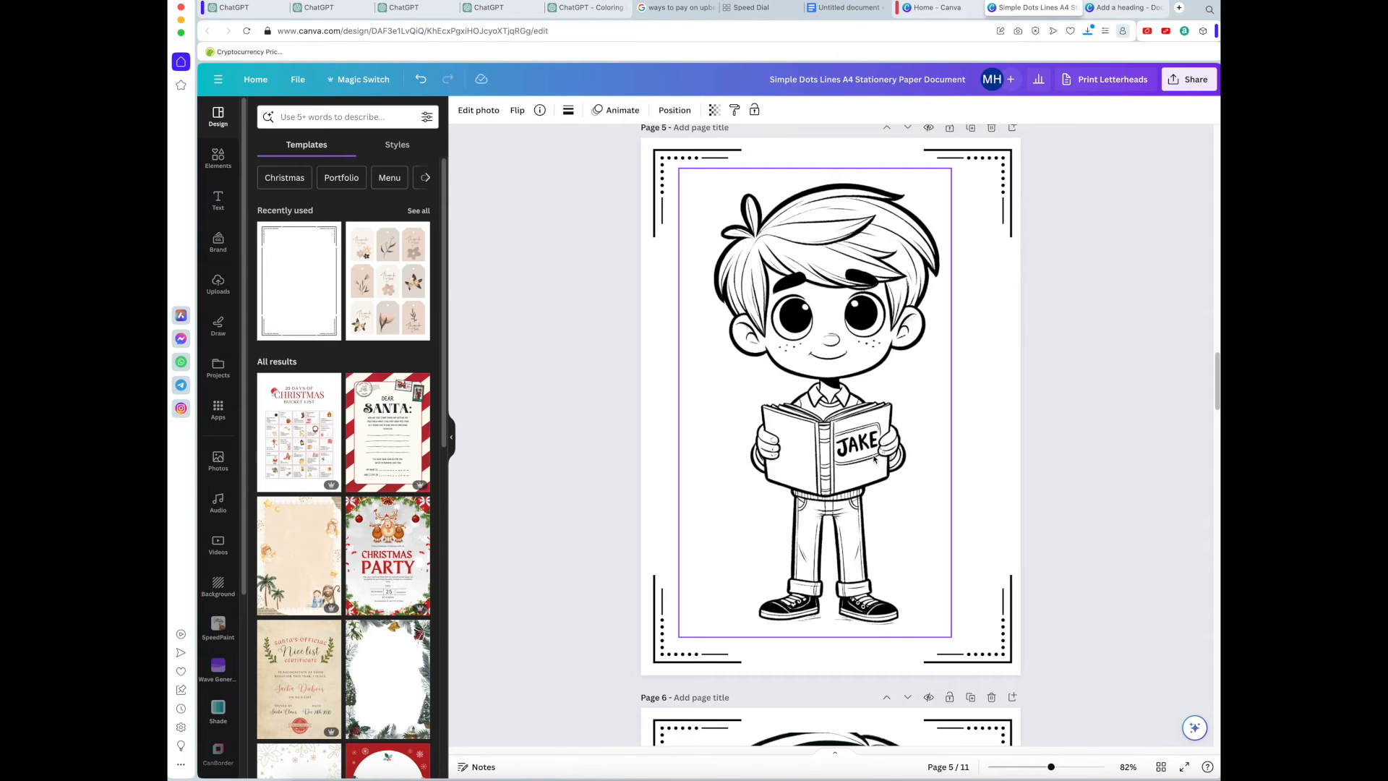
{"action": "scroll", "coordinate": [590, 532], "scroll_direction": "down", "scroll_amount": 8}
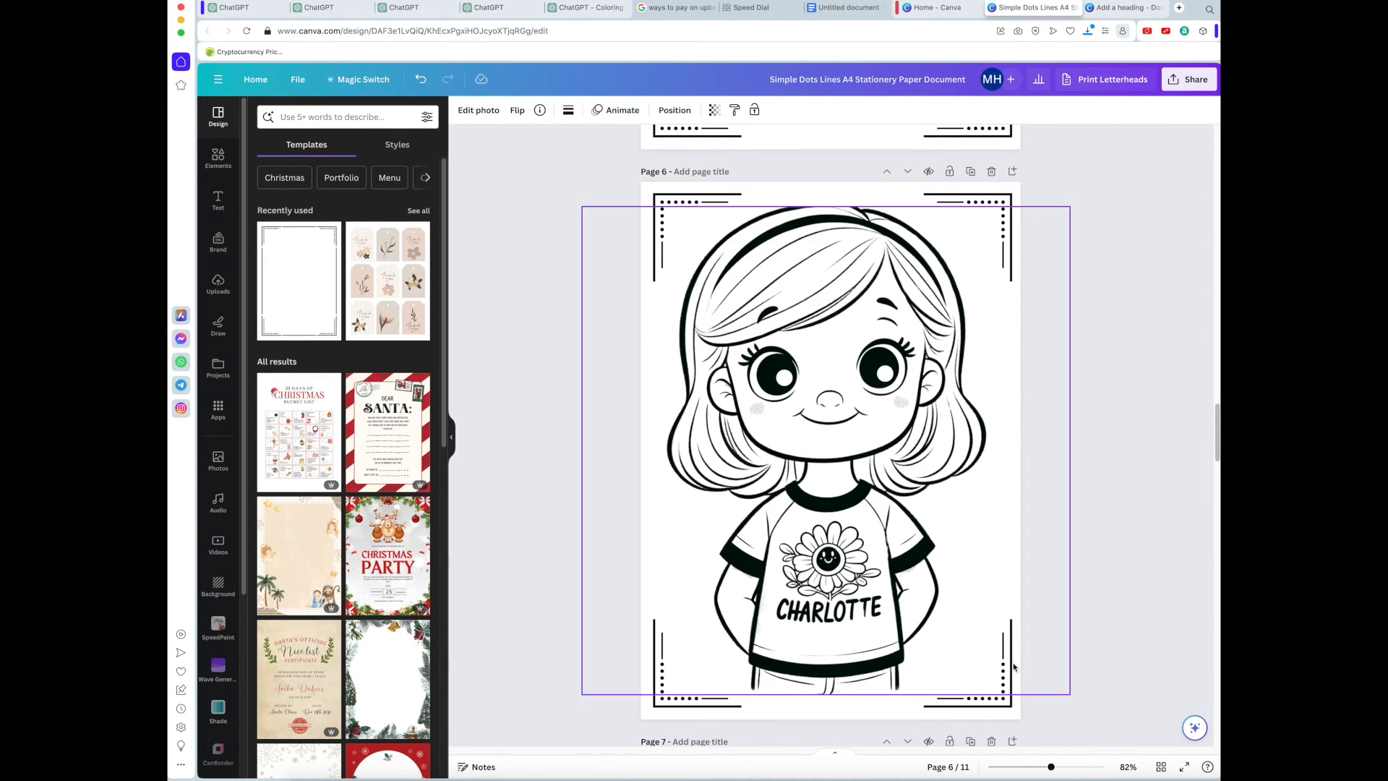
{"action": "scroll", "coordinate": [1007, 662], "scroll_direction": "down", "scroll_amount": 8}
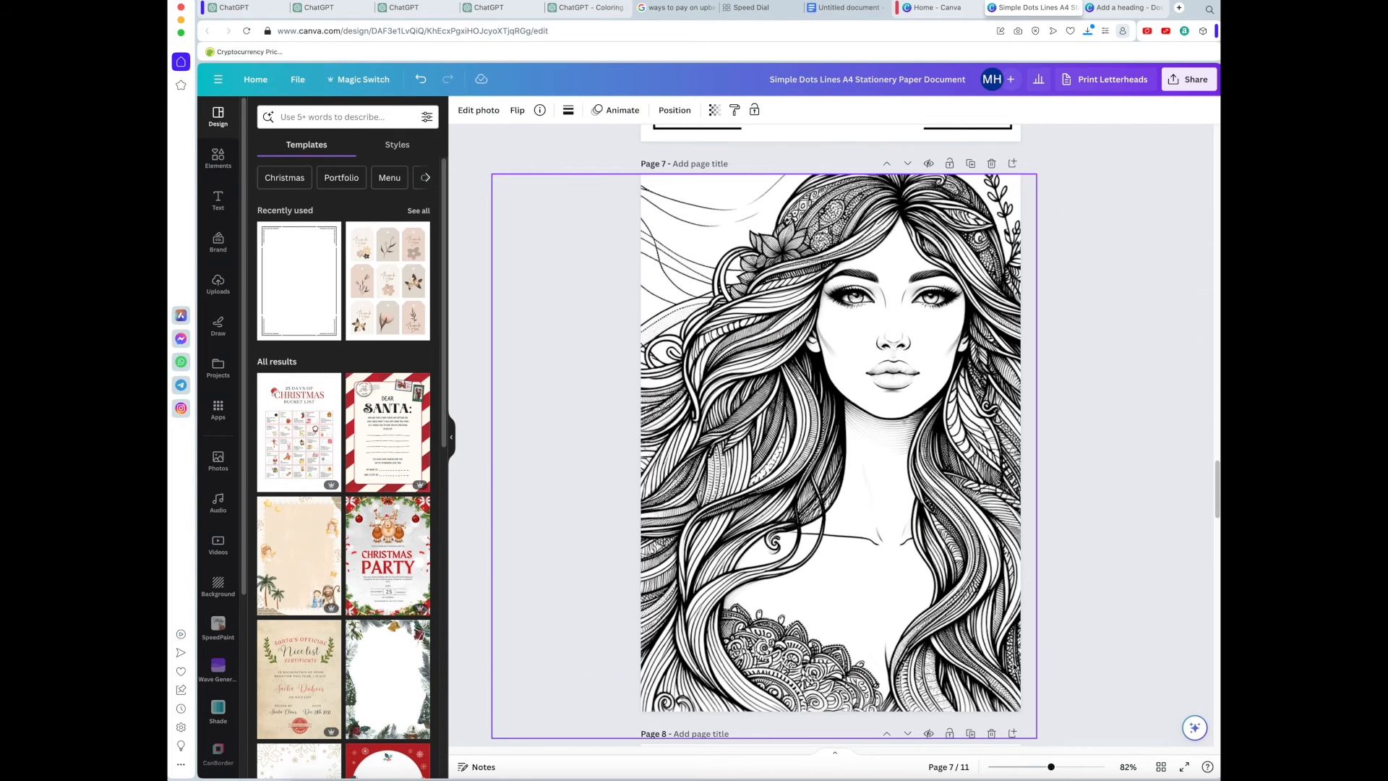
{"action": "scroll", "coordinate": [1014, 667], "scroll_direction": "down", "scroll_amount": 8}
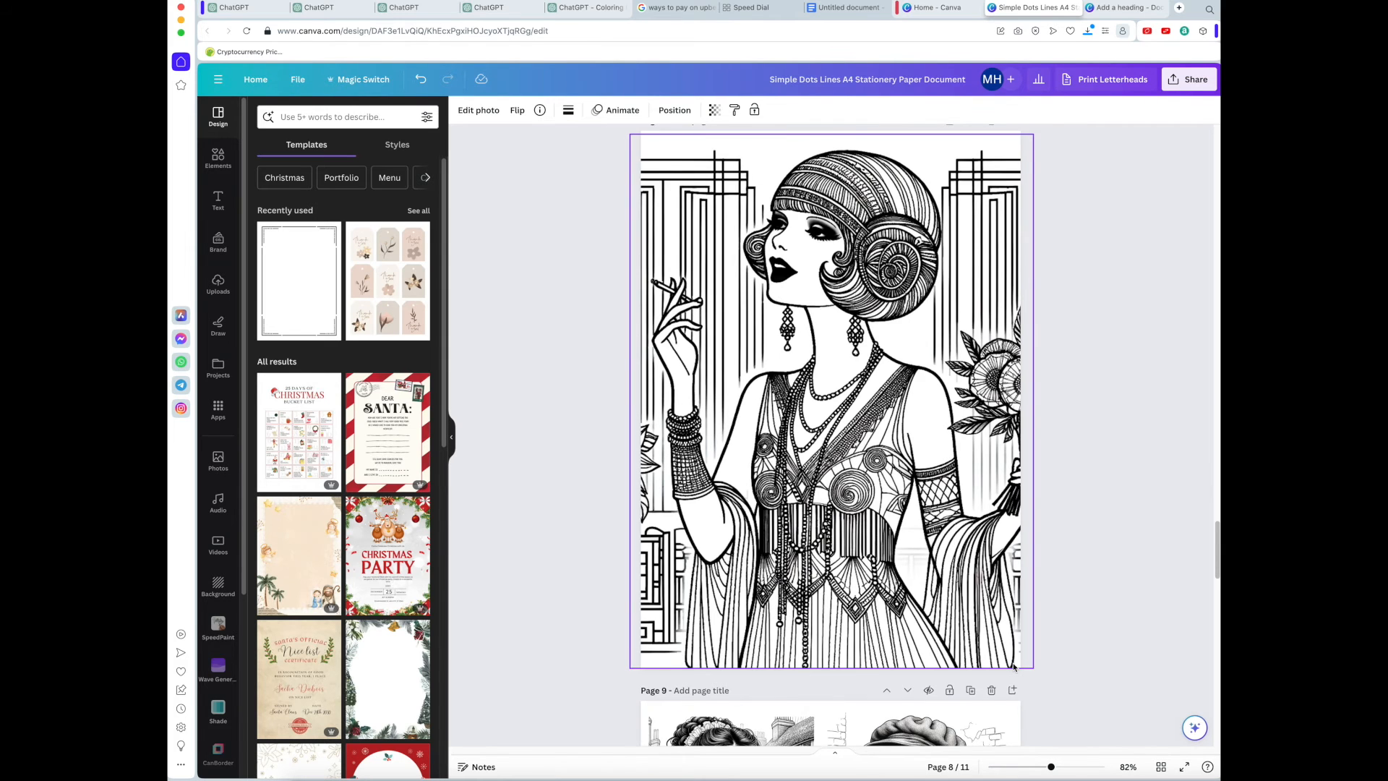
{"action": "scroll", "coordinate": [1015, 666], "scroll_direction": "up", "scroll_amount": 1}
{"action": "scroll", "coordinate": [1015, 666], "scroll_direction": "up", "scroll_amount": 7}
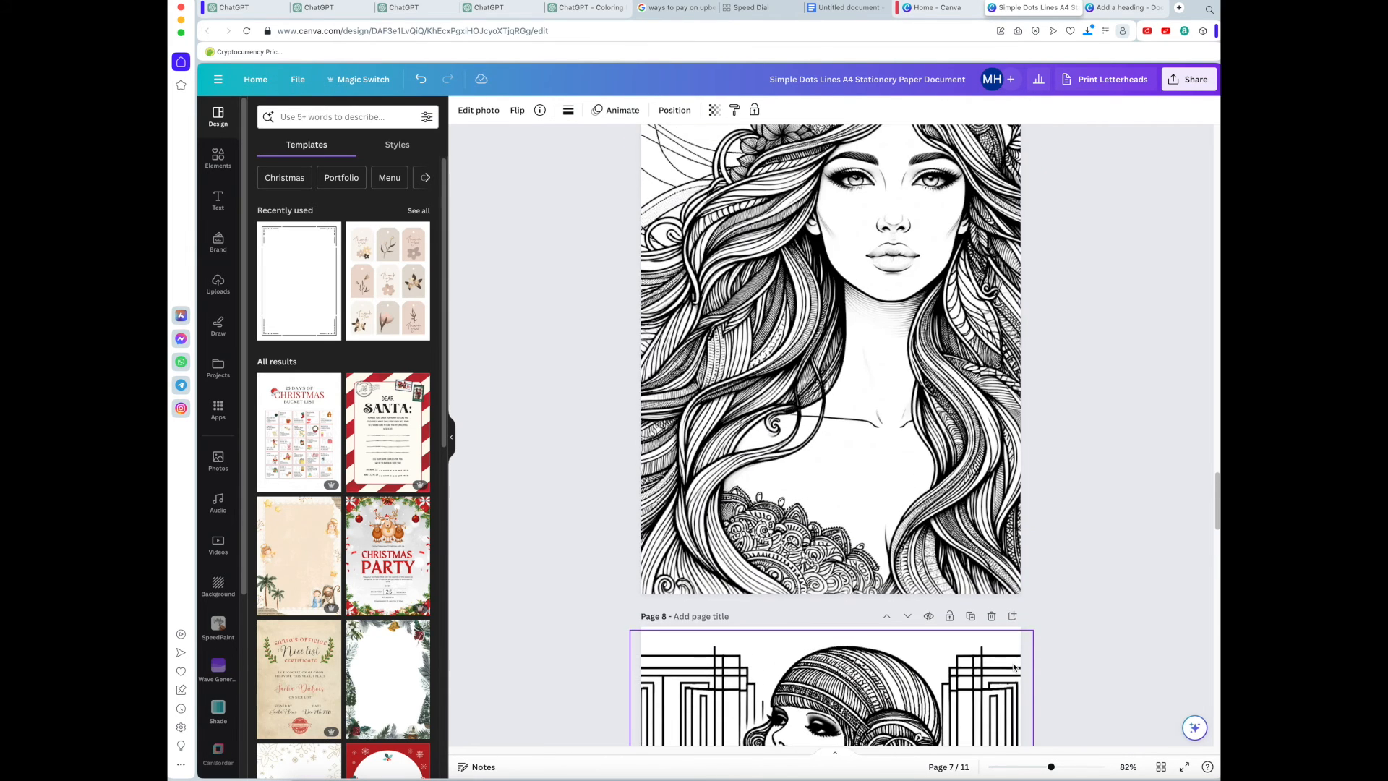
{"action": "scroll", "coordinate": [1014, 666], "scroll_direction": "down", "scroll_amount": 14}
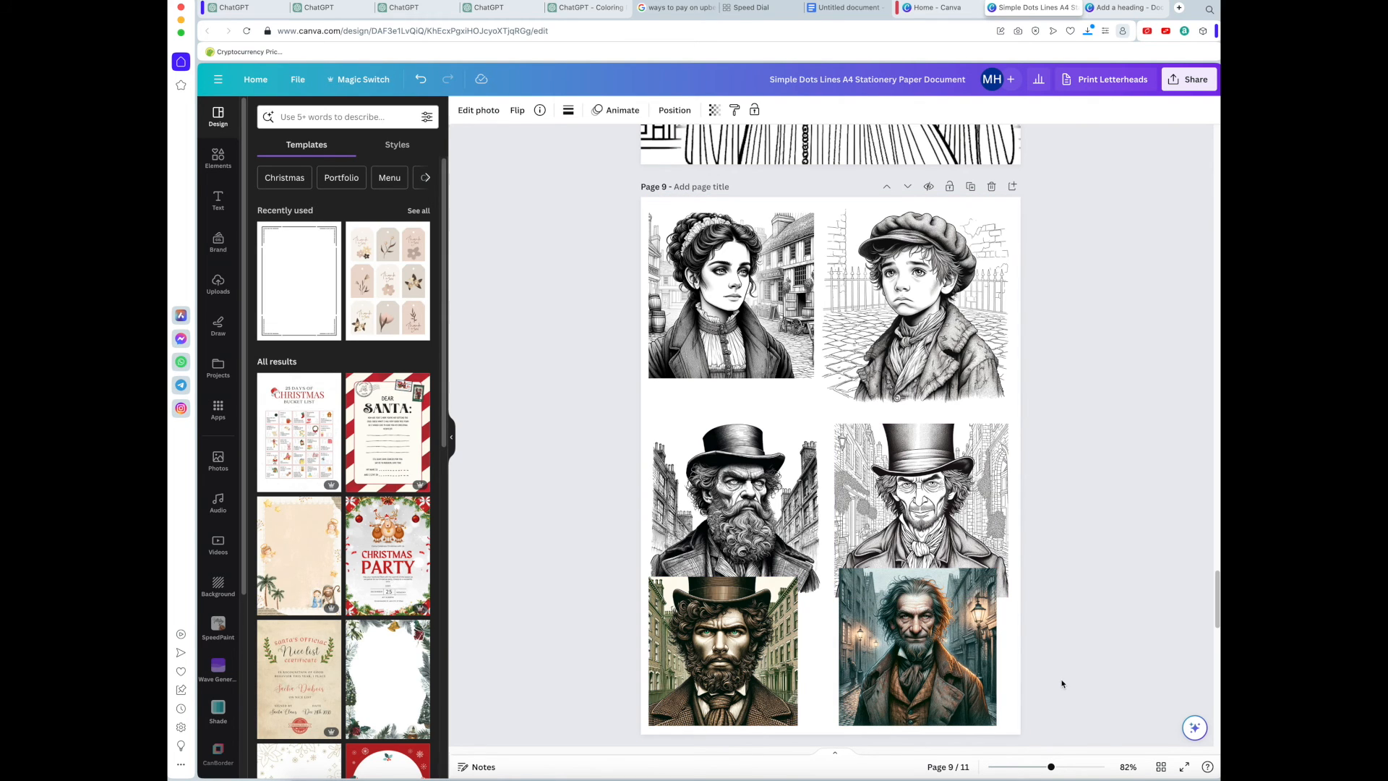
{"action": "scroll", "coordinate": [1062, 683], "scroll_direction": "up", "scroll_amount": 20}
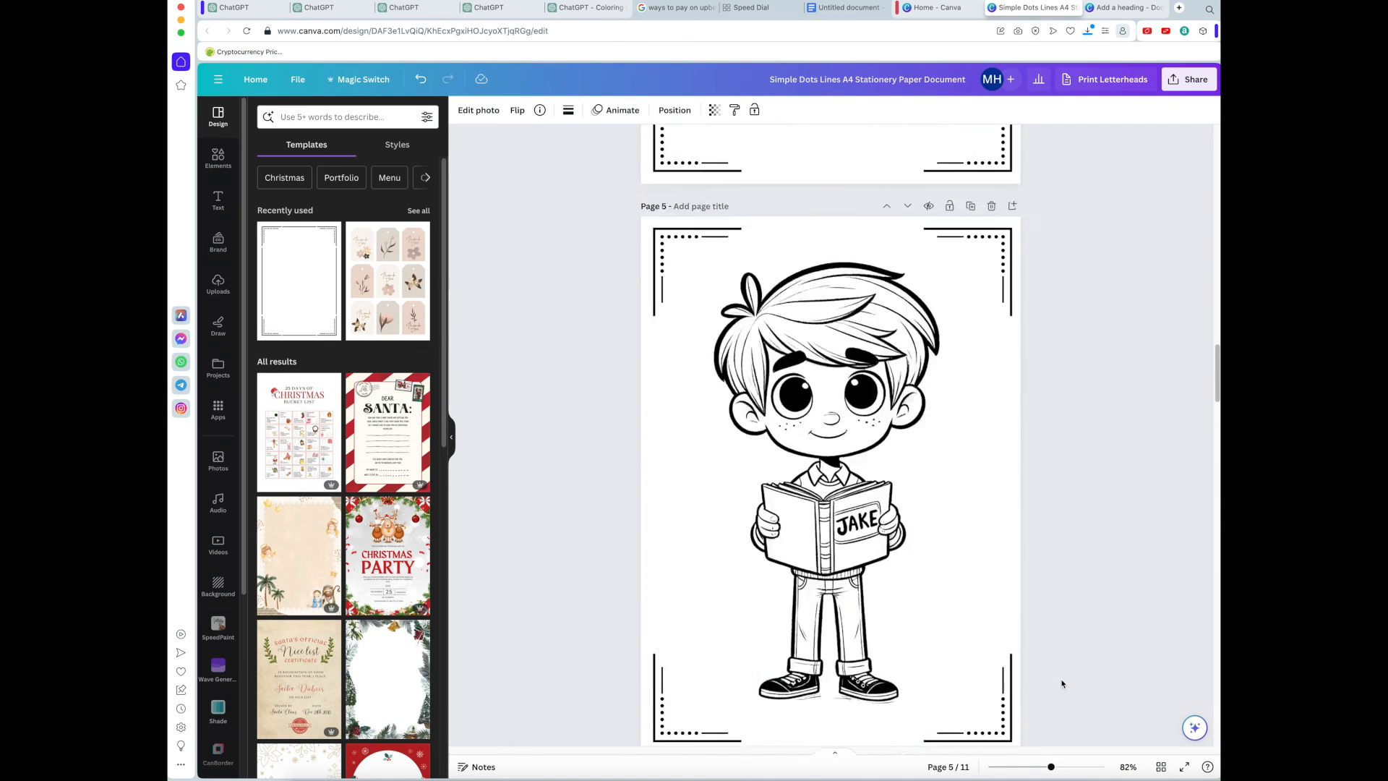
{"action": "scroll", "coordinate": [1062, 683], "scroll_direction": "up", "scroll_amount": 10}
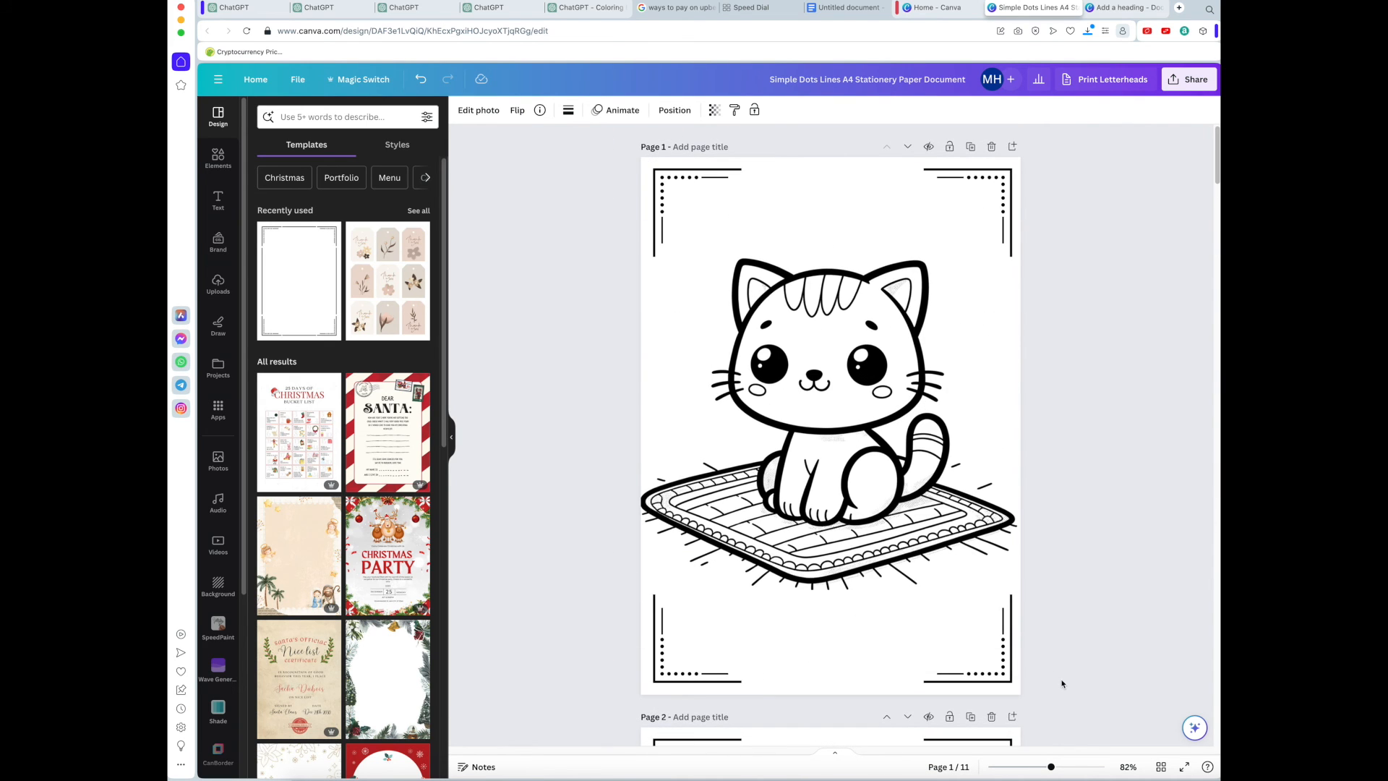
{"action": "scroll", "coordinate": [1062, 683], "scroll_direction": "down", "scroll_amount": 10}
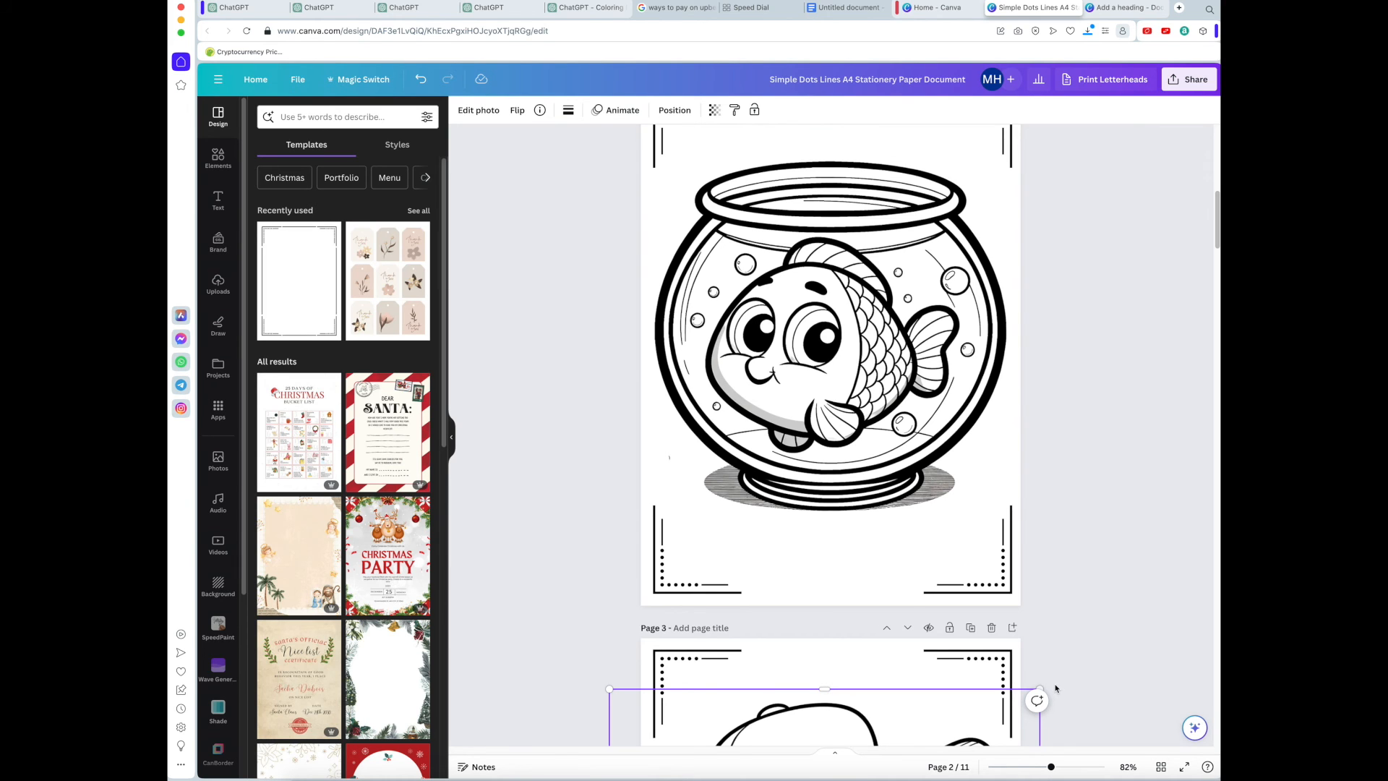
{"action": "scroll", "coordinate": [1057, 689], "scroll_direction": "up", "scroll_amount": 5}
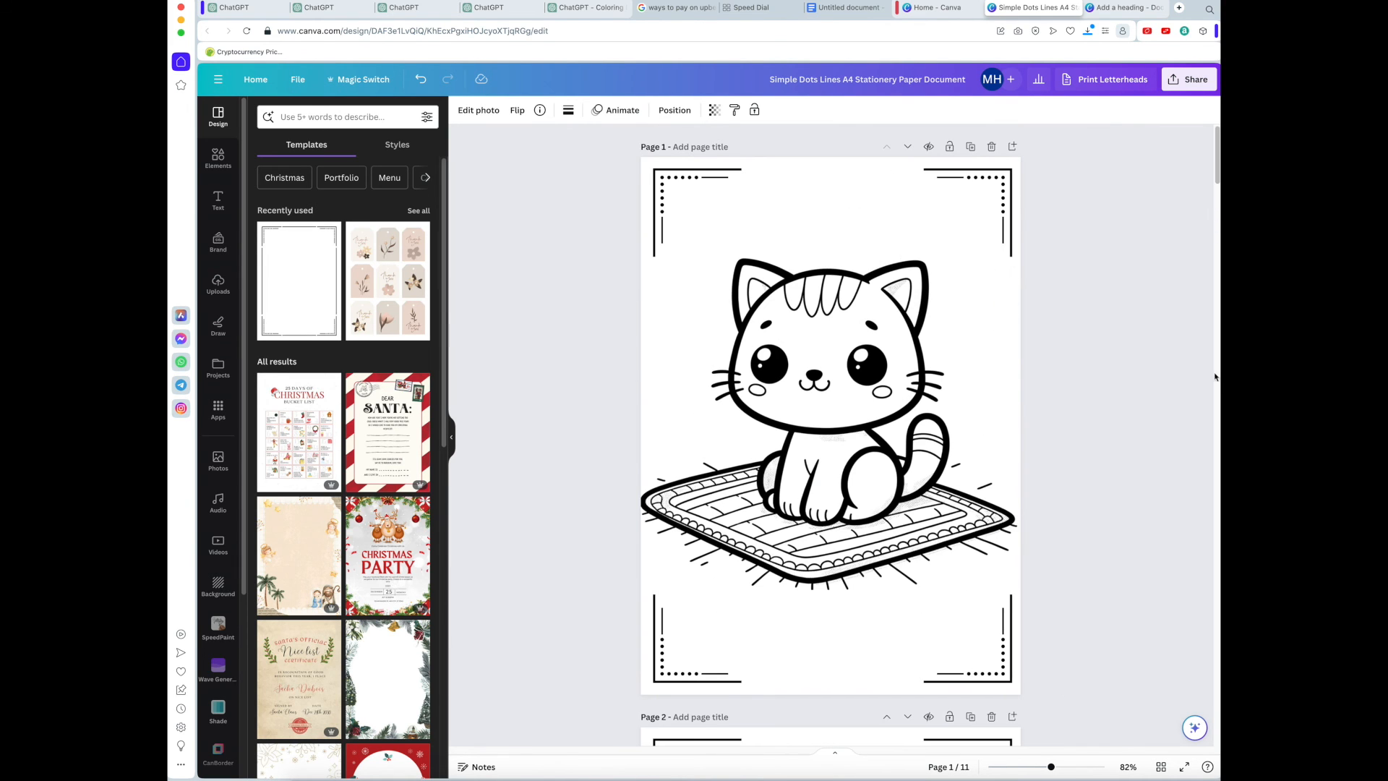
Open the download settings for the design and examine the available file types, such as JPG, PNG and PDF Print.
{"action": "left_click", "coordinate": [1189, 80]}
{"action": "left_click", "coordinate": [1052, 381]}
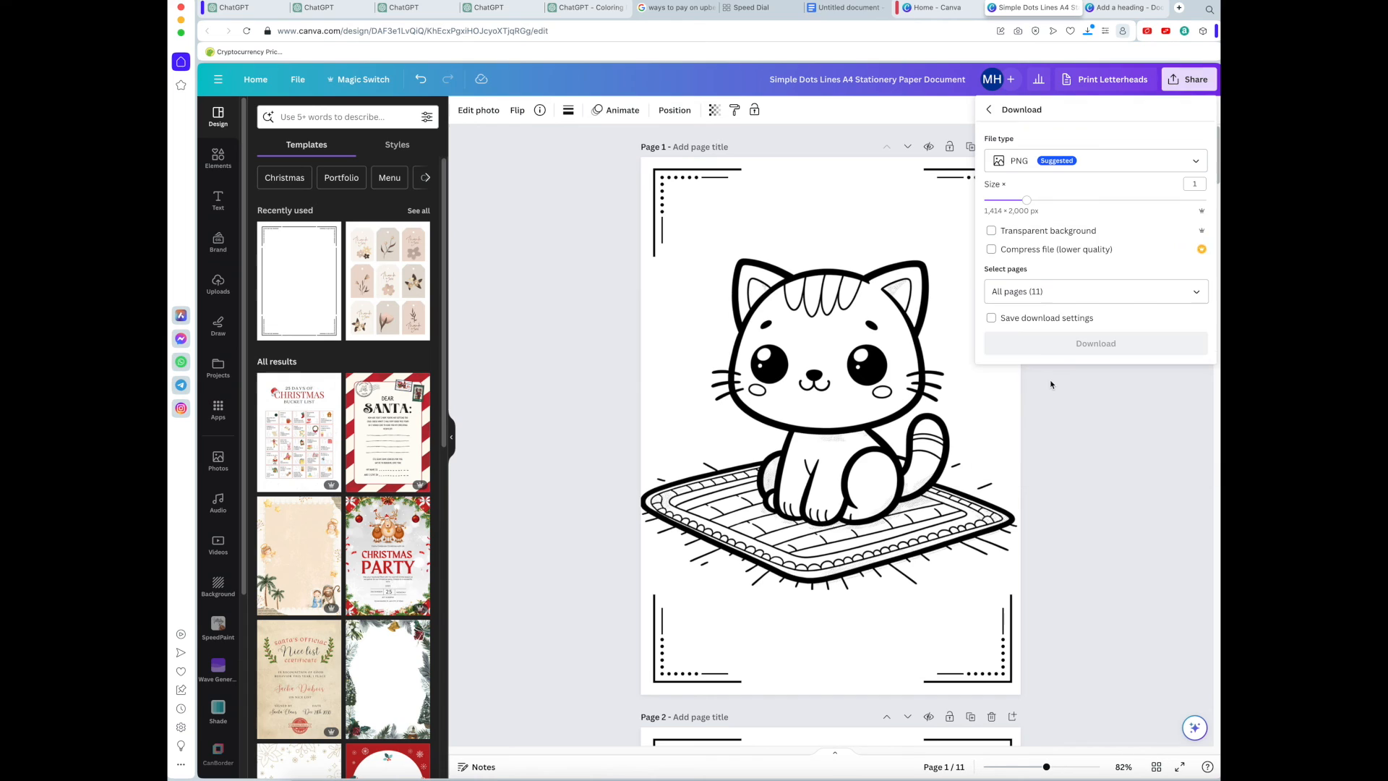
{"action": "left_click", "coordinate": [1143, 170]}
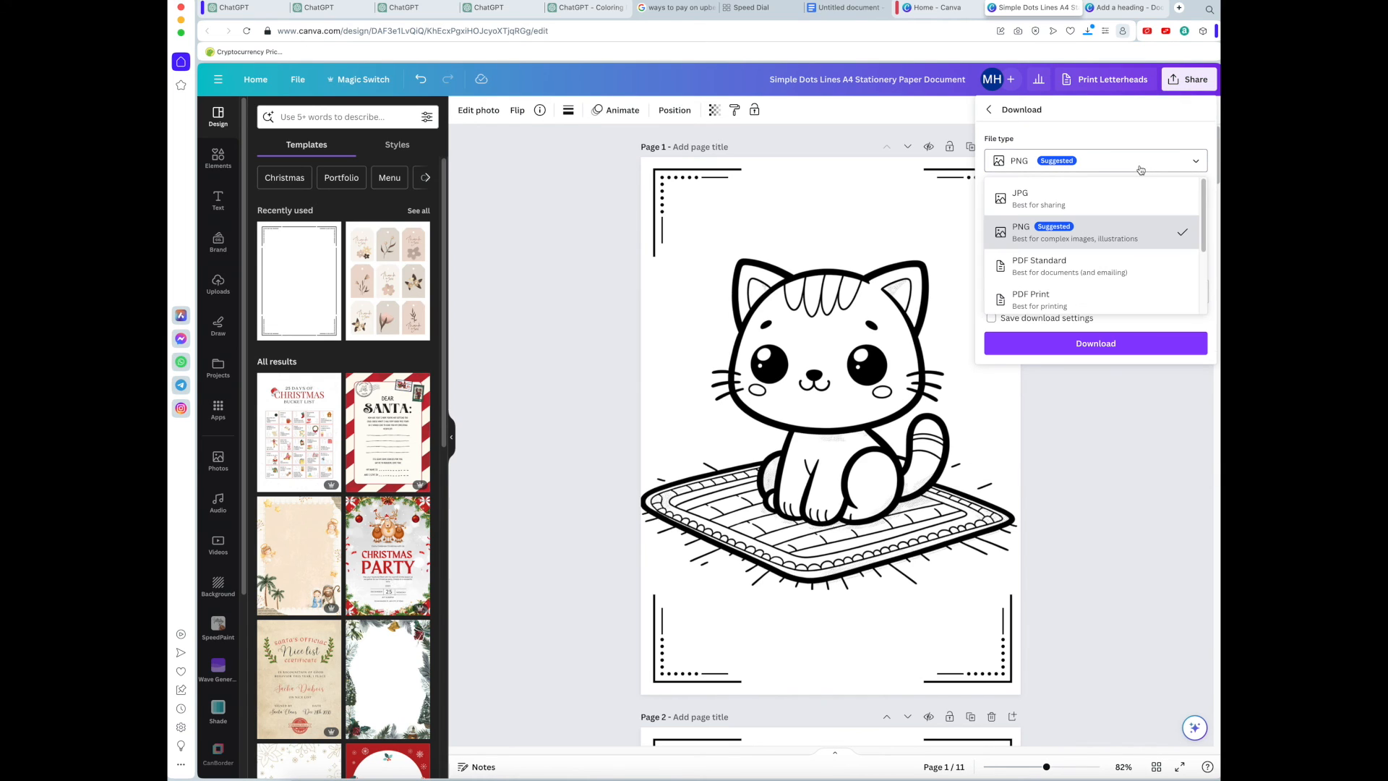
{"action": "left_click", "coordinate": [1102, 344]}
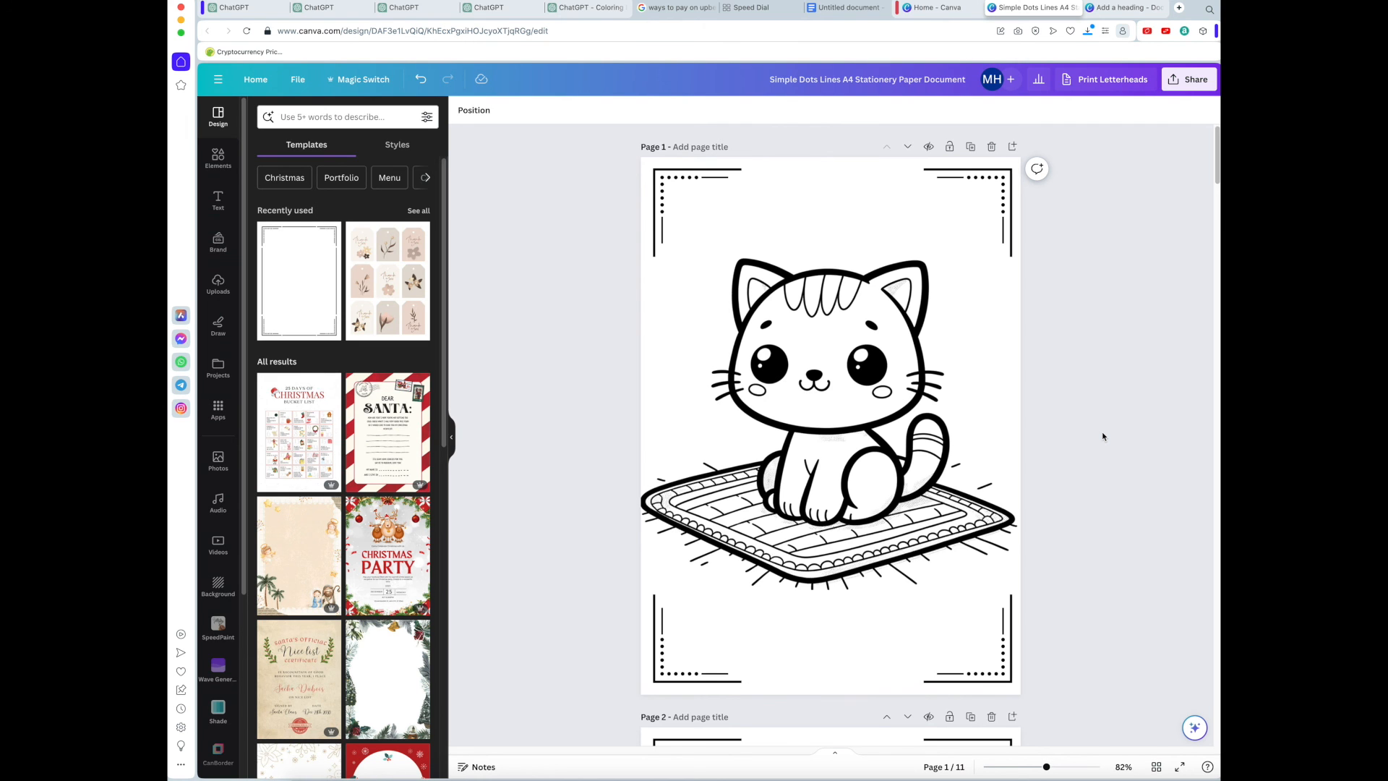
{"action": "scroll", "coordinate": [1082, 604], "scroll_direction": "down", "scroll_amount": 20}
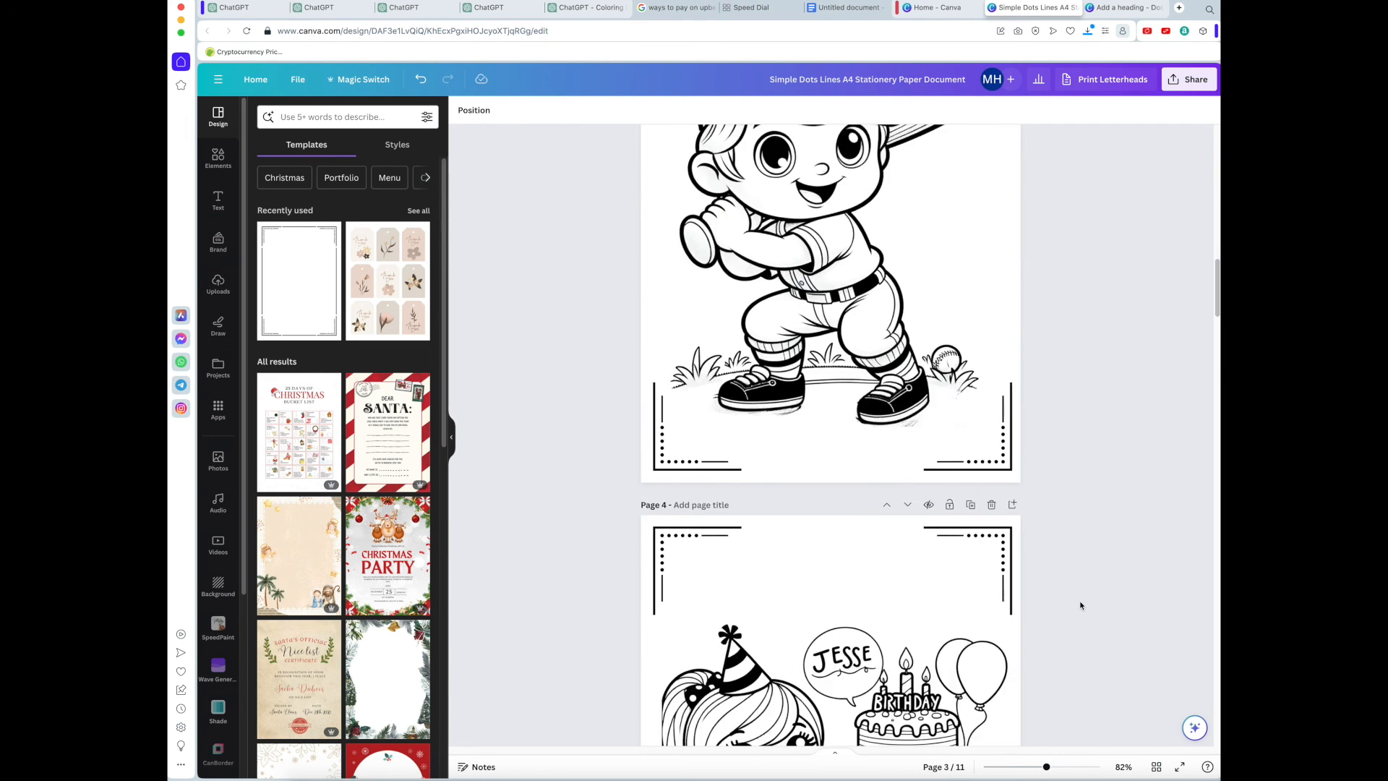
{"action": "scroll", "coordinate": [1081, 605], "scroll_direction": "down", "scroll_amount": 15}
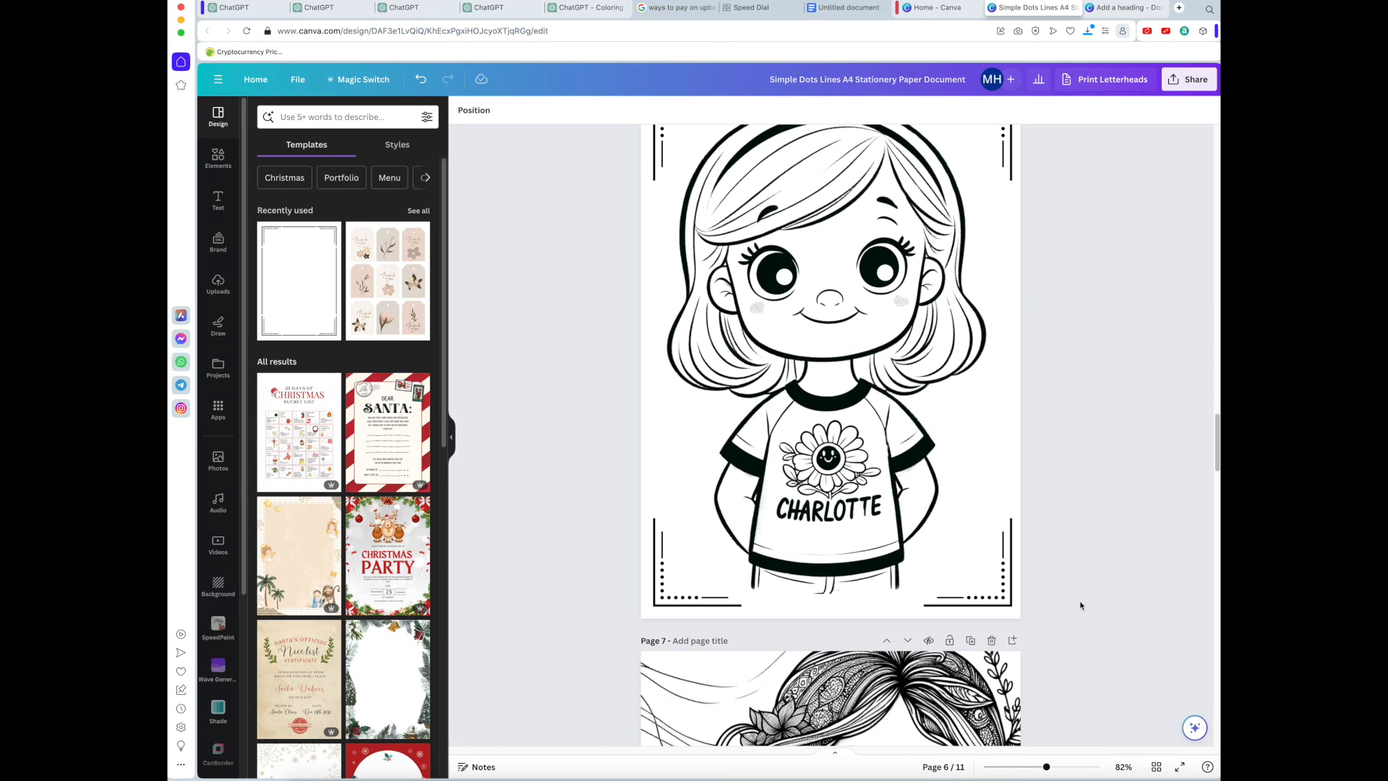
{"action": "scroll", "coordinate": [1080, 605], "scroll_direction": "up", "scroll_amount": 2}
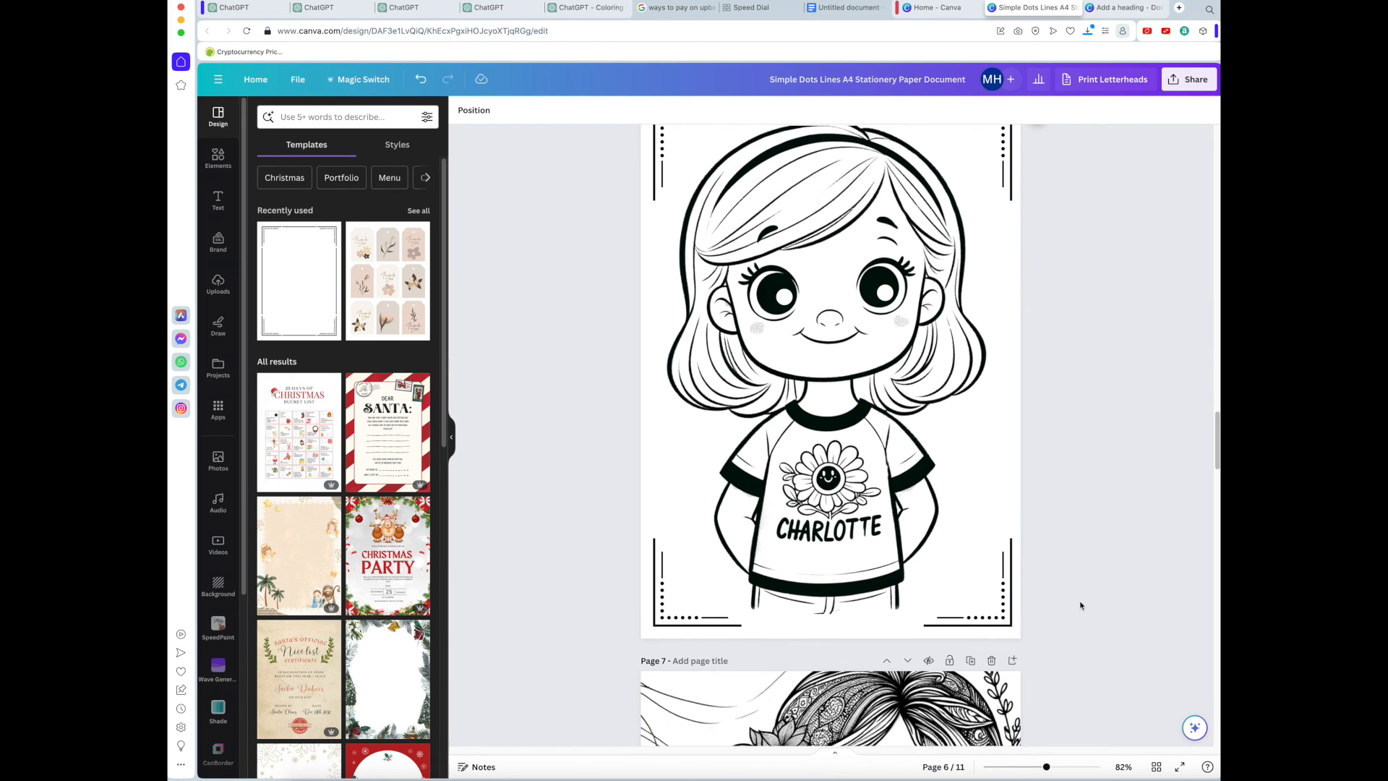